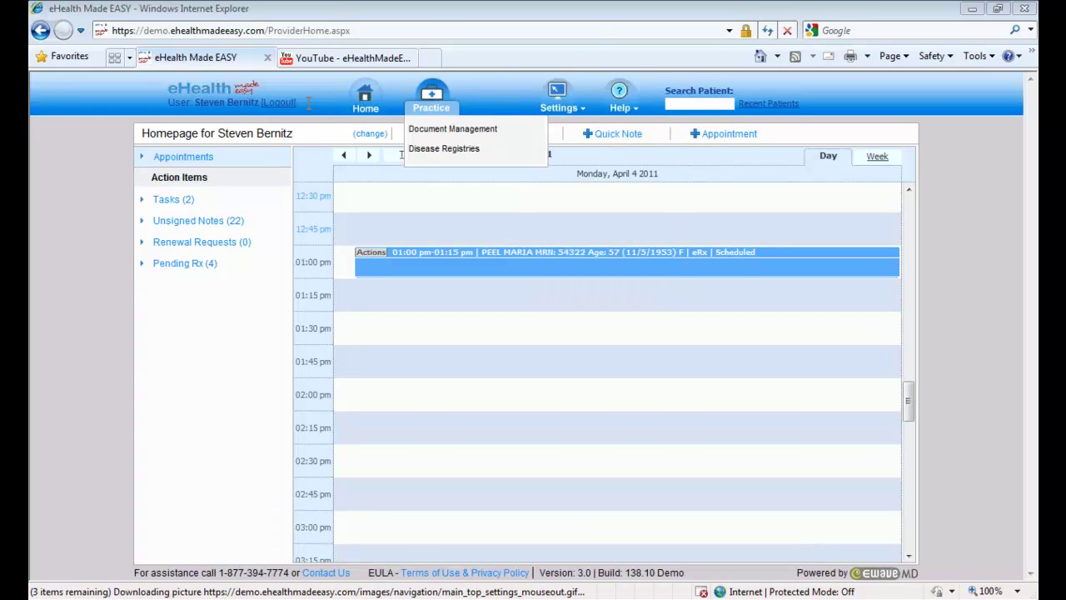
# - Log out of the current session and sign back in with the account's username and password
pyautogui.click(279, 104)
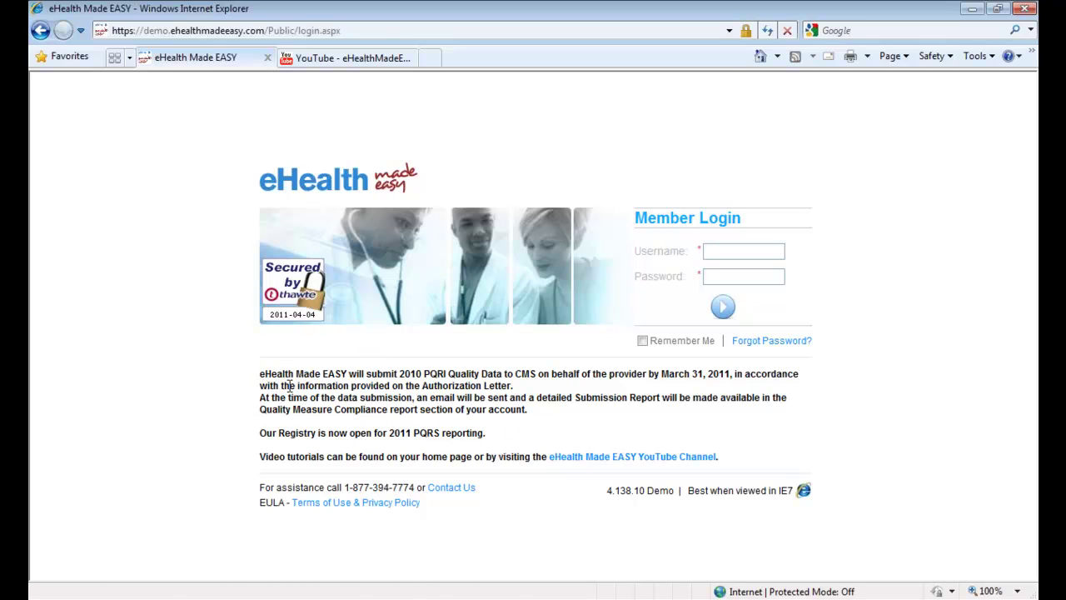
pyautogui.moveTo(262, 375); pyautogui.dragTo(555, 463)
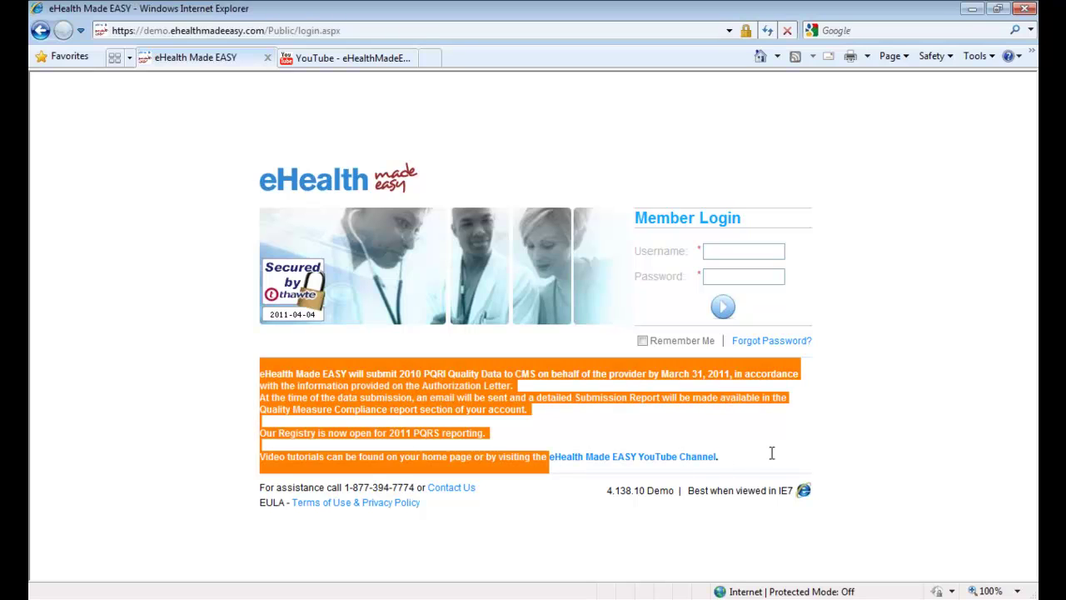
pyautogui.click(755, 251)
pyautogui.write('steved')
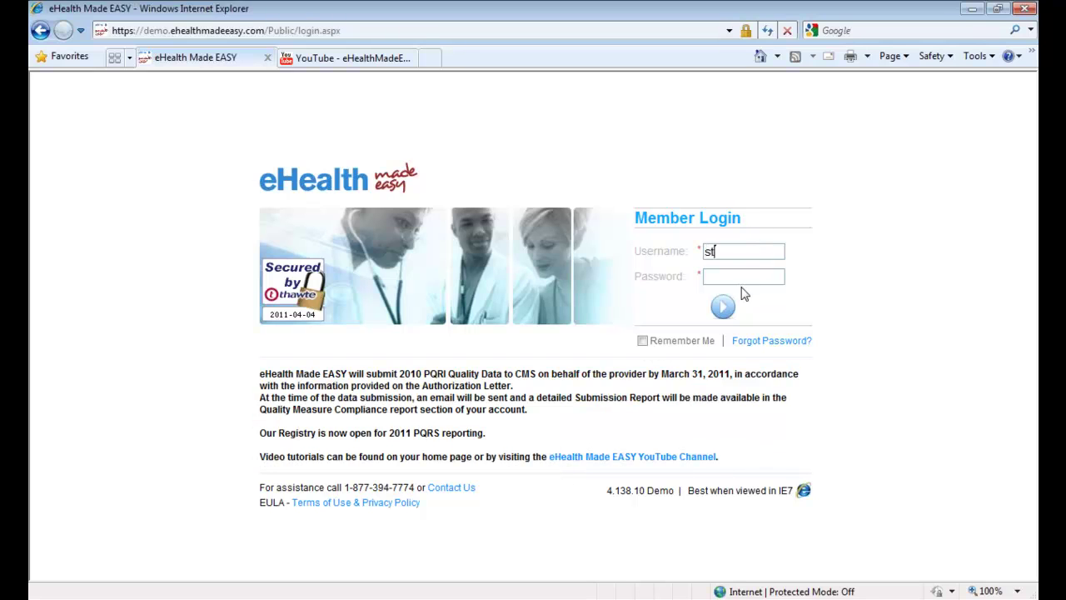
pyautogui.write('emo')
pyautogui.write('•••••••')
pyautogui.press('Tab')
pyautogui.click(734, 307)
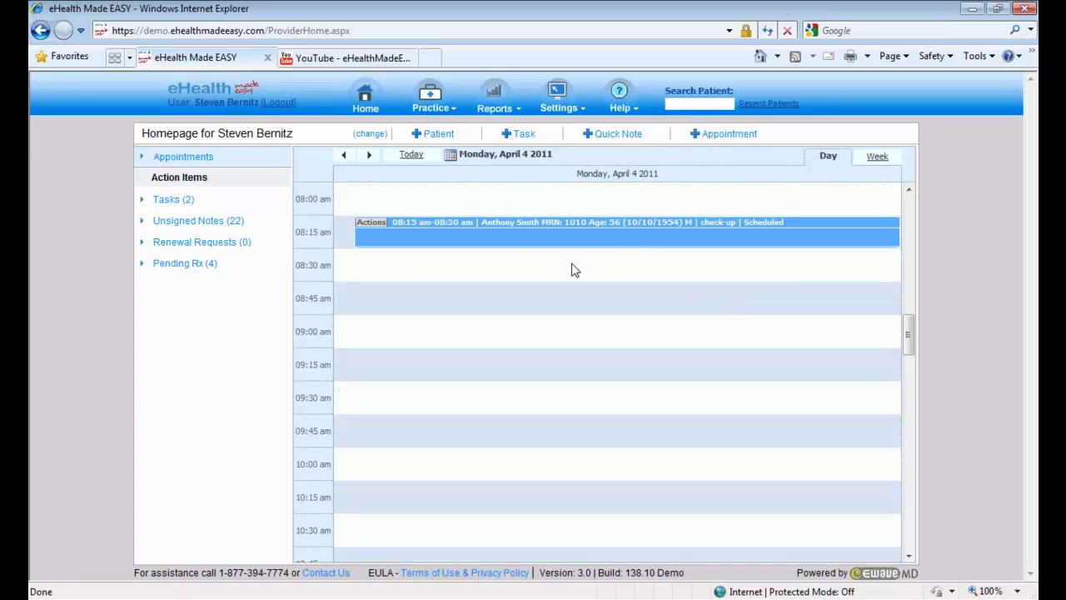
# - Search for the patient by surname and open the matching patient's chart
pyautogui.scroll(-5, 588, 352)
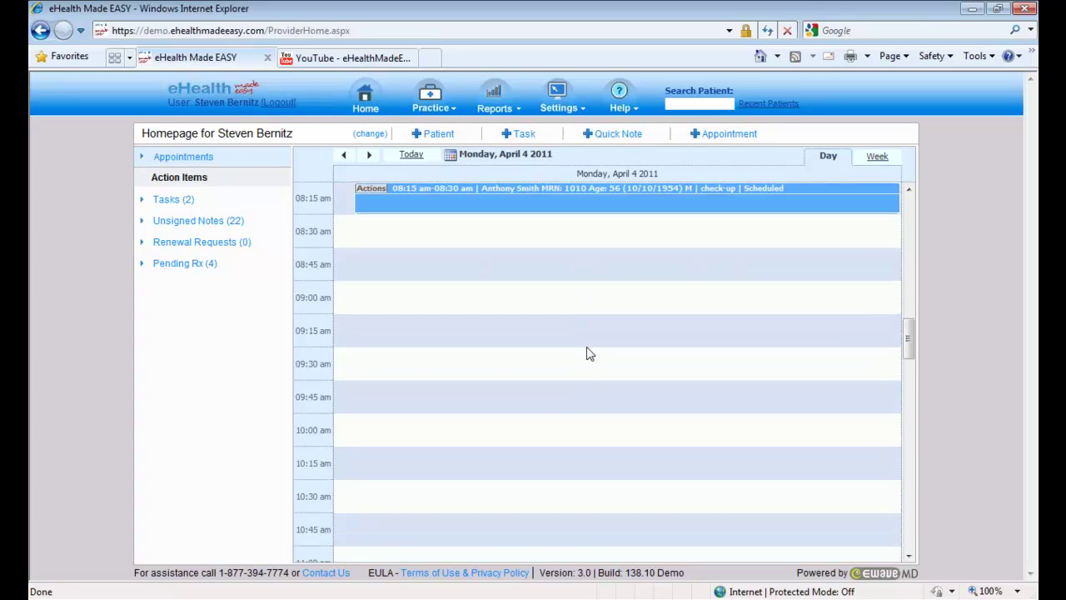
pyautogui.scroll(-5, 588, 347)
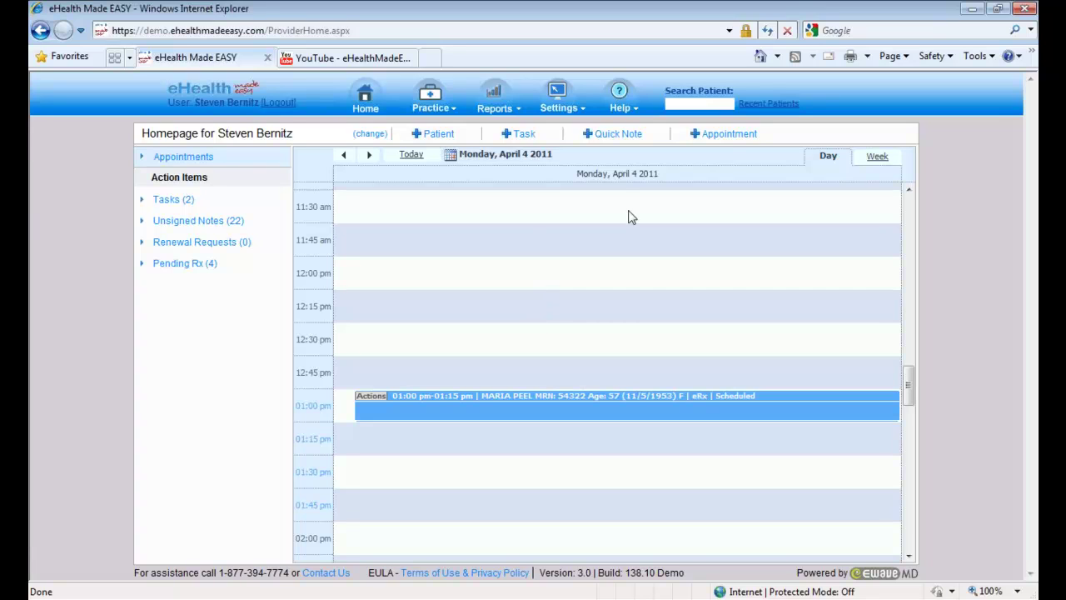
pyautogui.click(680, 104)
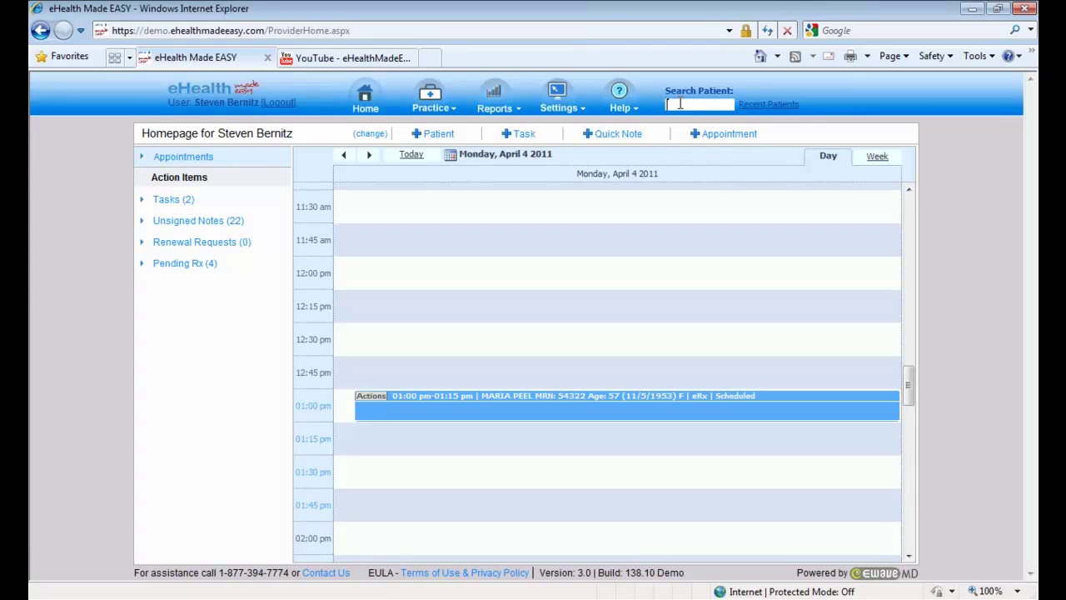
pyautogui.write('wa')
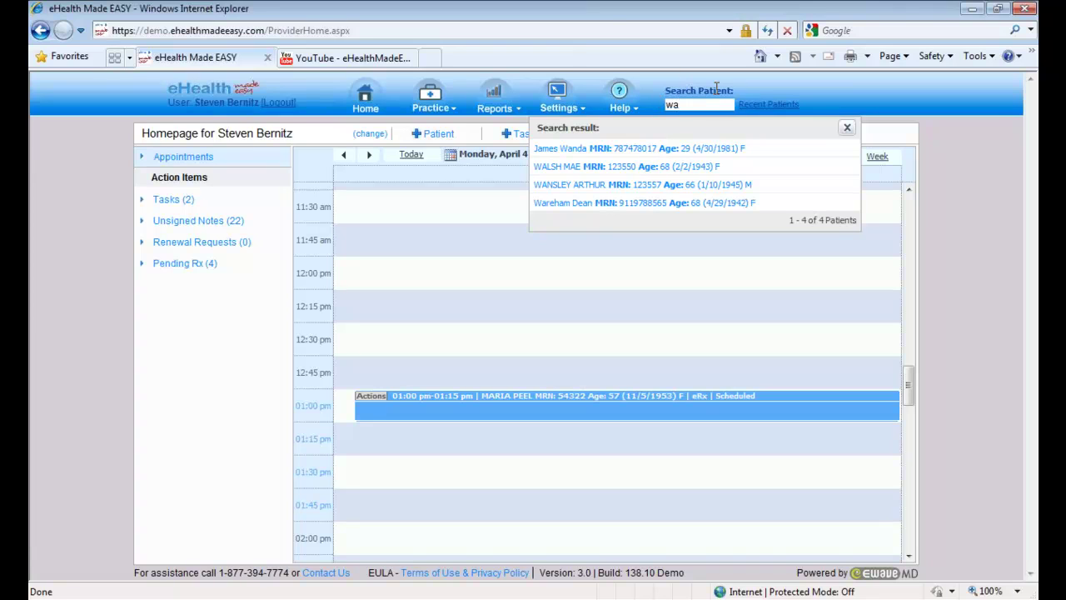
pyautogui.write('ls')
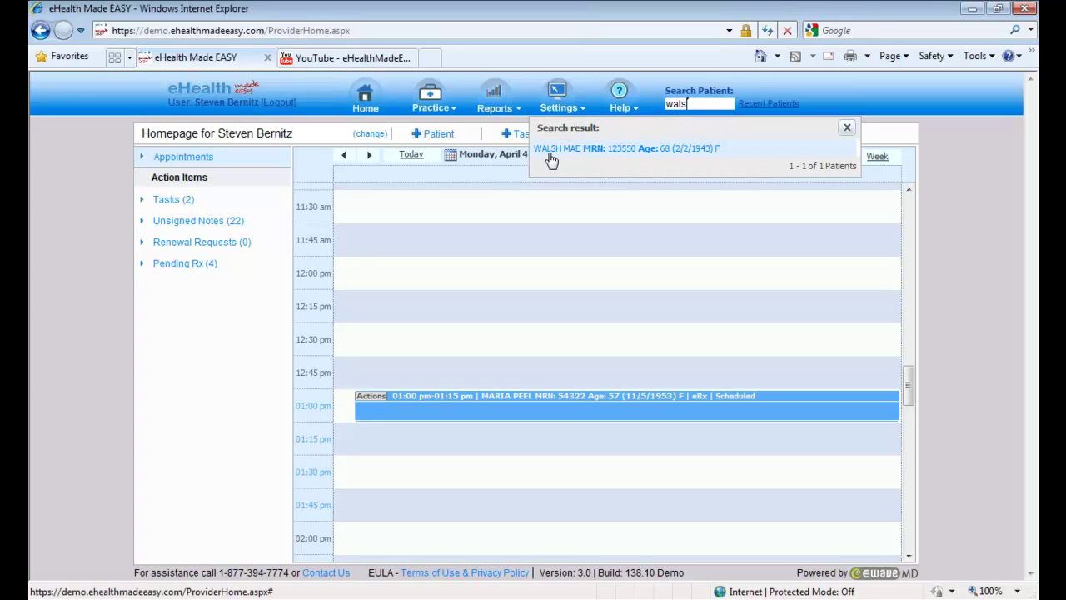
pyautogui.click(607, 149)
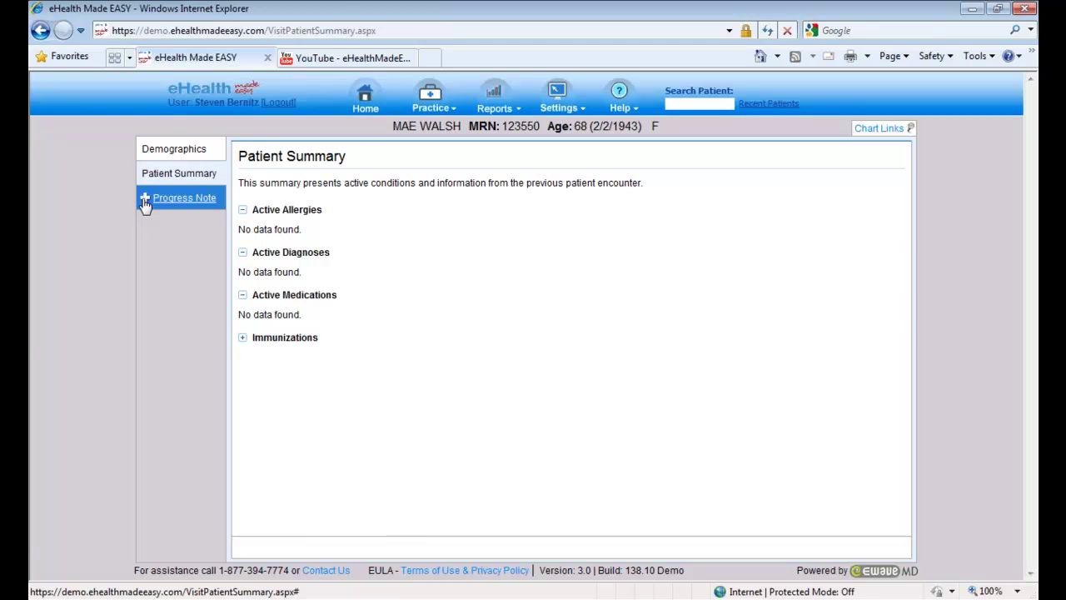
# - Start a progress note for the patient and look over its allergies, medications, assessment and plan sections
pyautogui.click(190, 203)
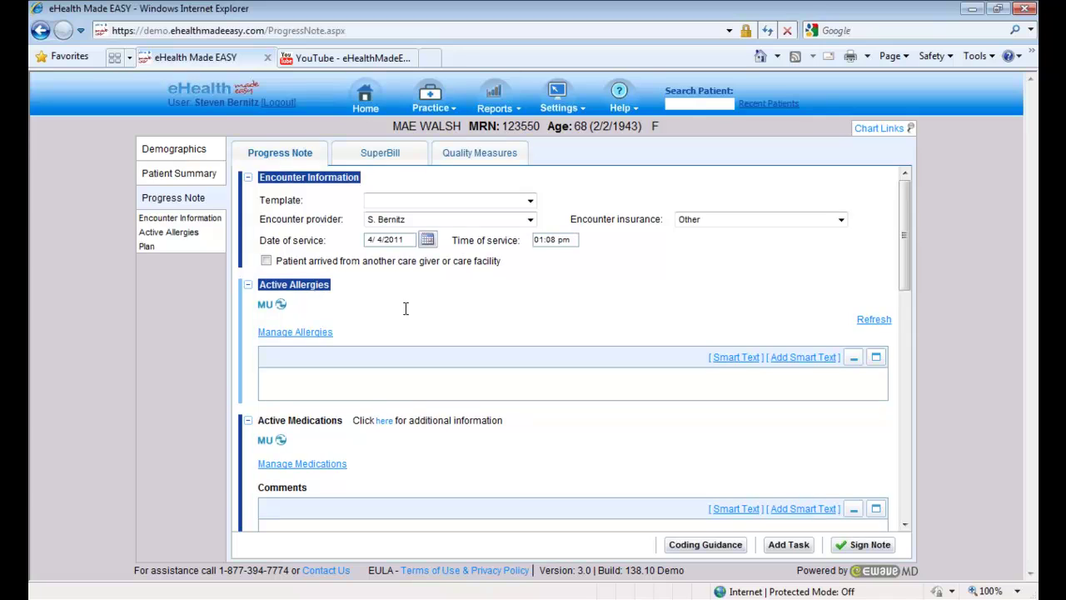
pyautogui.scroll(-3, 406, 308)
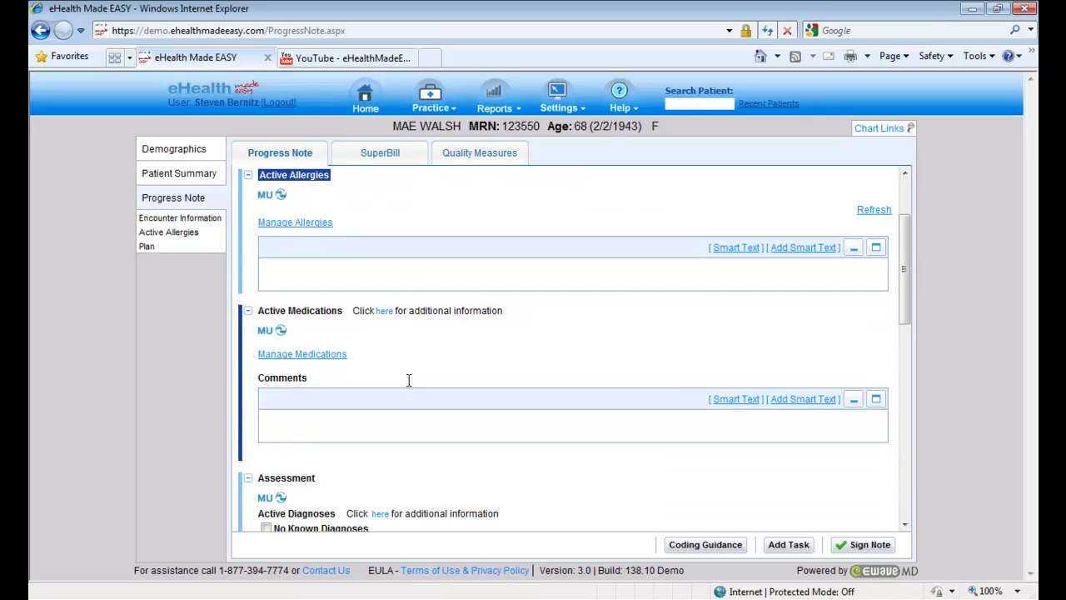
pyautogui.scroll(-6, 406, 379)
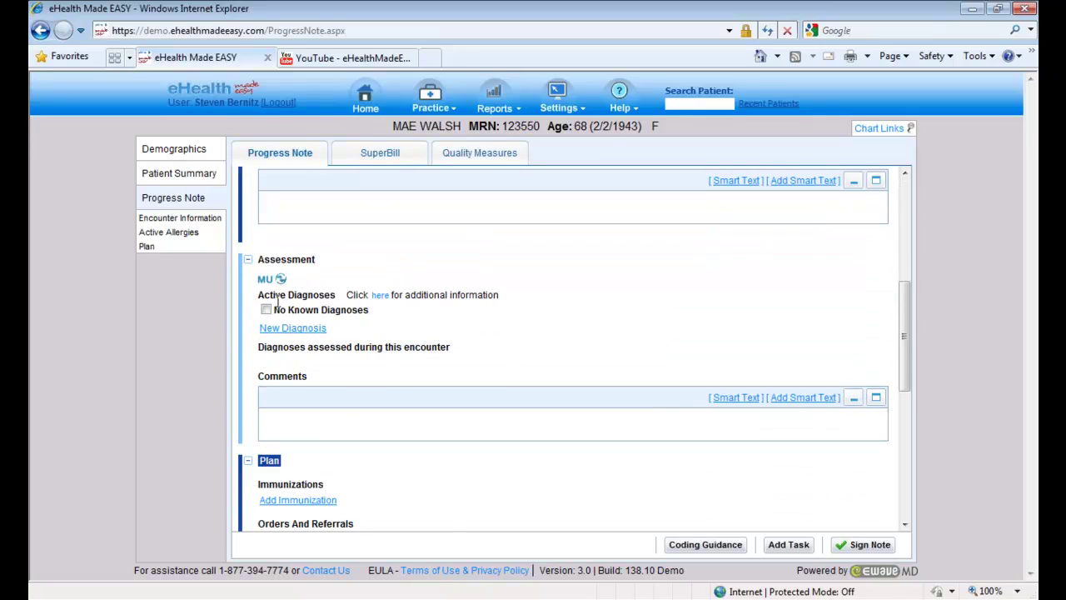
pyautogui.scroll(-5, 298, 417)
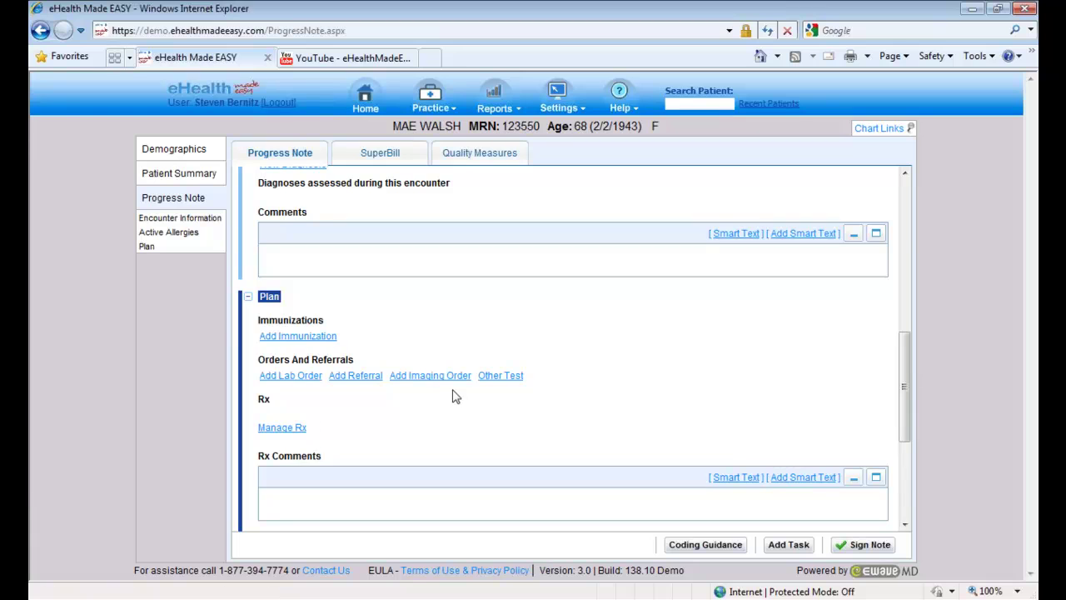
pyautogui.scroll(8, 456, 397)
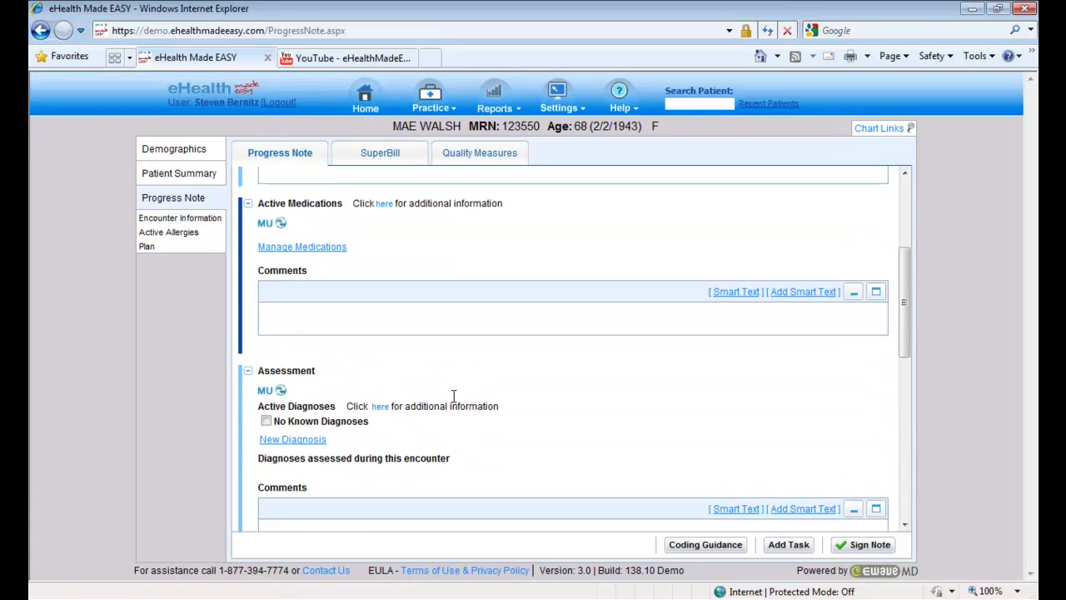
pyautogui.scroll(6, 454, 396)
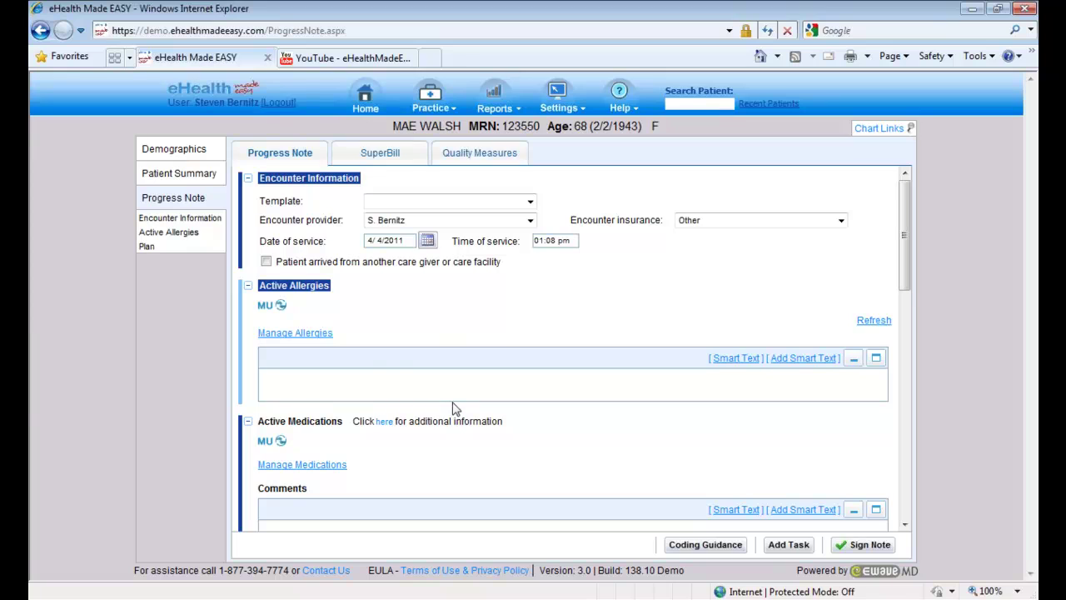
# - Open allergy management from the progress note and choose Penicillins as the common allergy to add
pyautogui.click(286, 335)
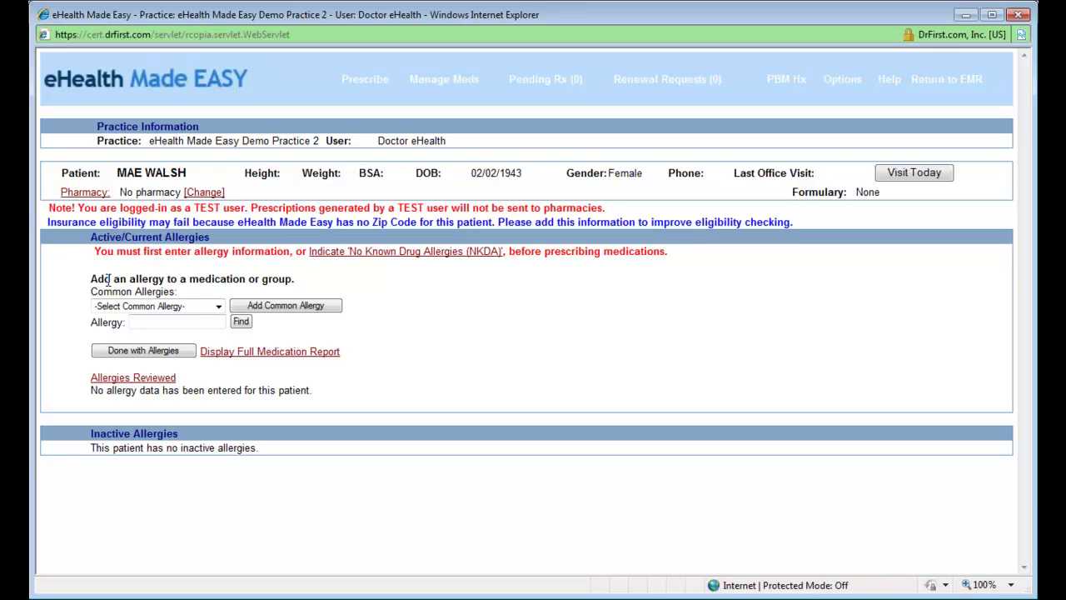
pyautogui.moveTo(93, 279); pyautogui.dragTo(295, 275)
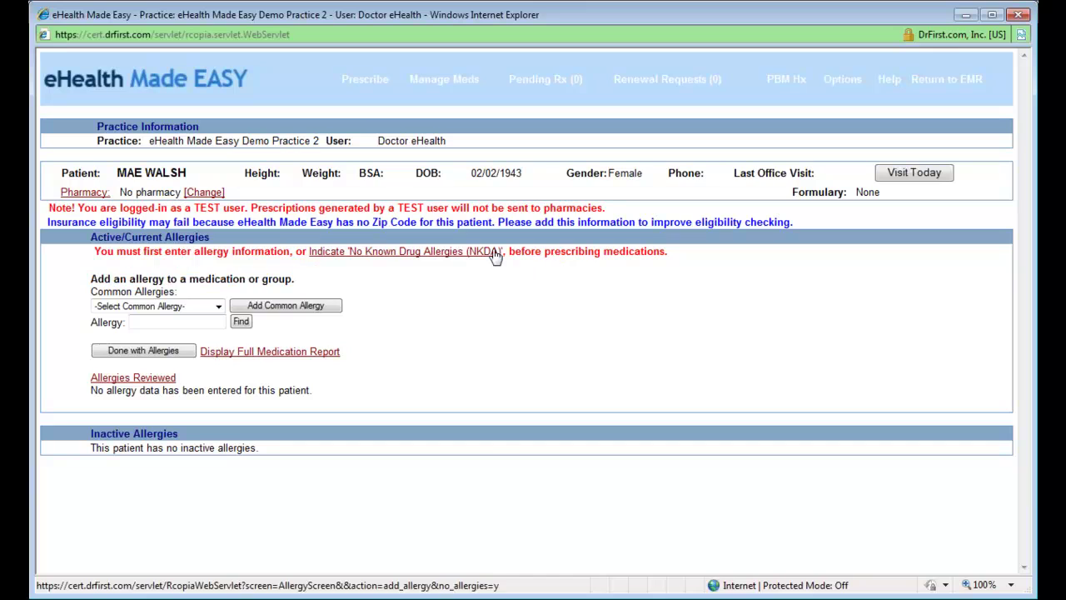
pyautogui.moveTo(544, 251); pyautogui.dragTo(290, 250)
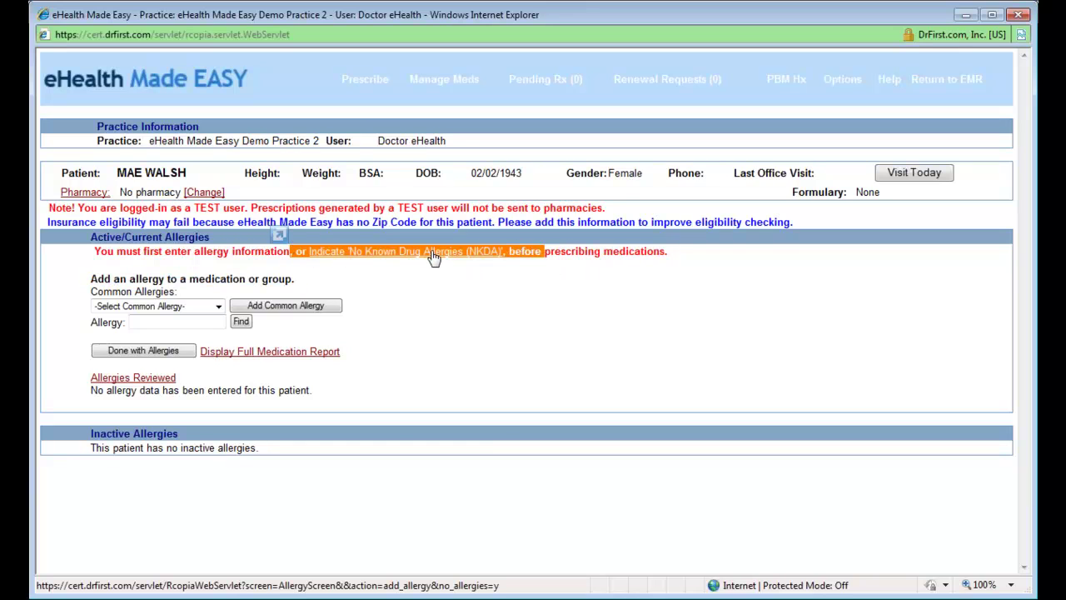
pyautogui.click(218, 305)
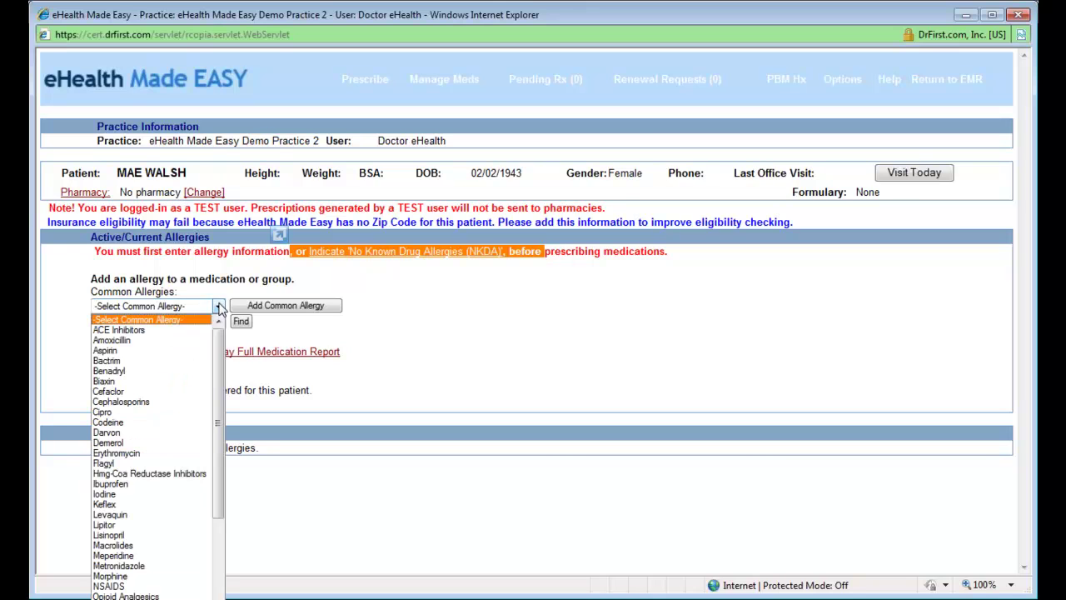
pyautogui.moveTo(221, 341); pyautogui.dragTo(228, 429)
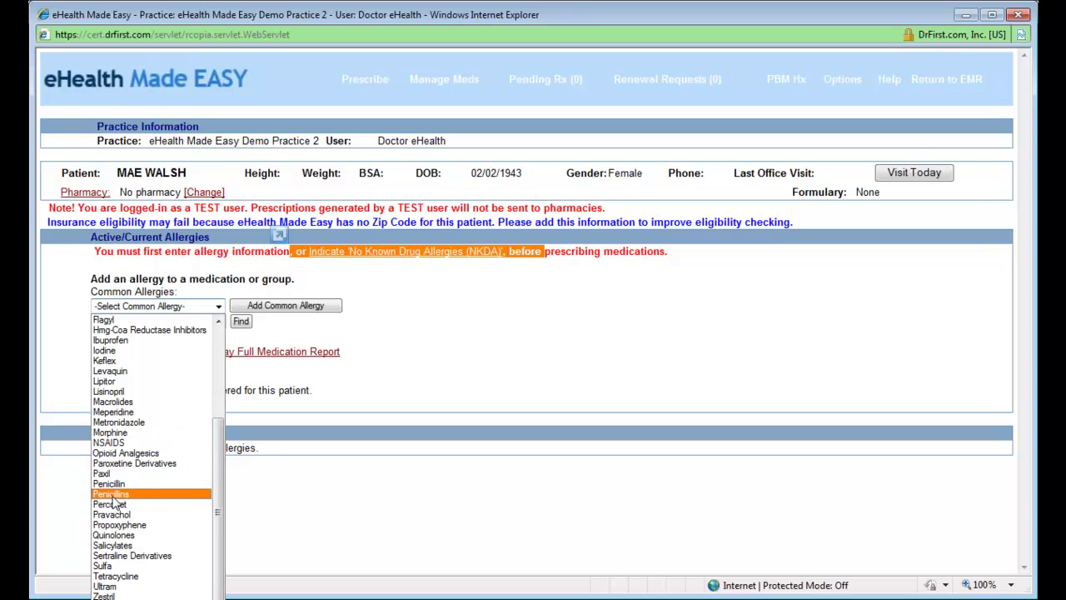
pyautogui.click(113, 497)
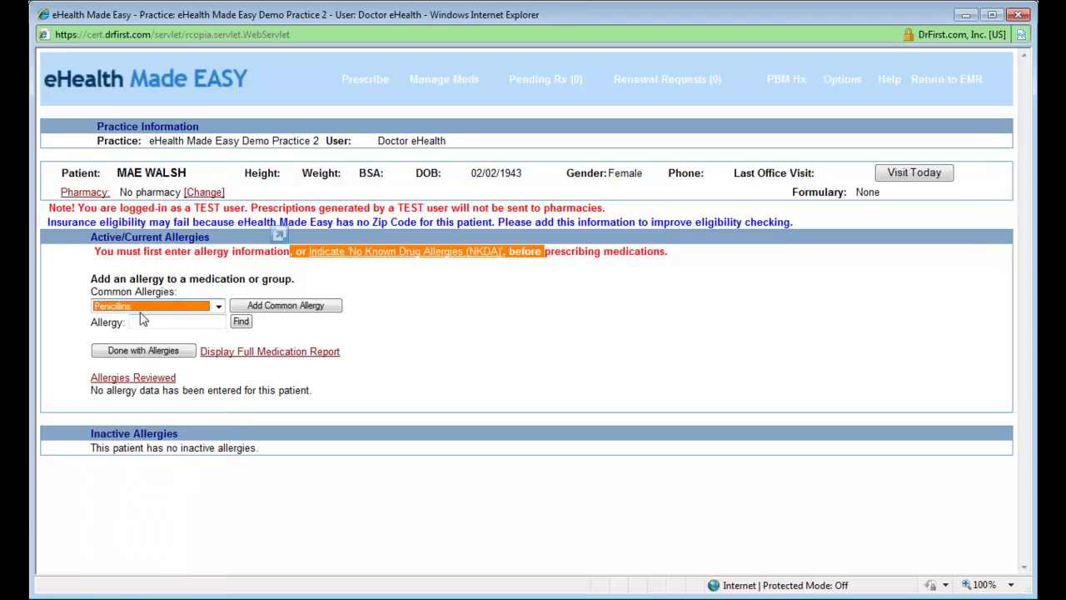
pyautogui.click(302, 307)
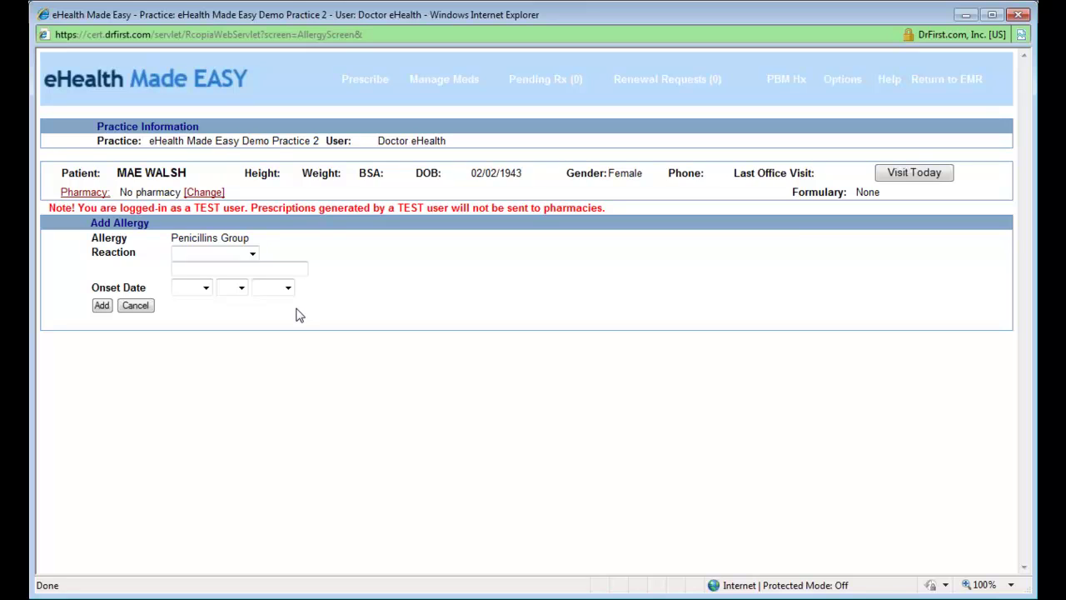
# - Set the penicillins allergy's reaction to rash and enter swelling as the additional reaction text
pyautogui.click(253, 253)
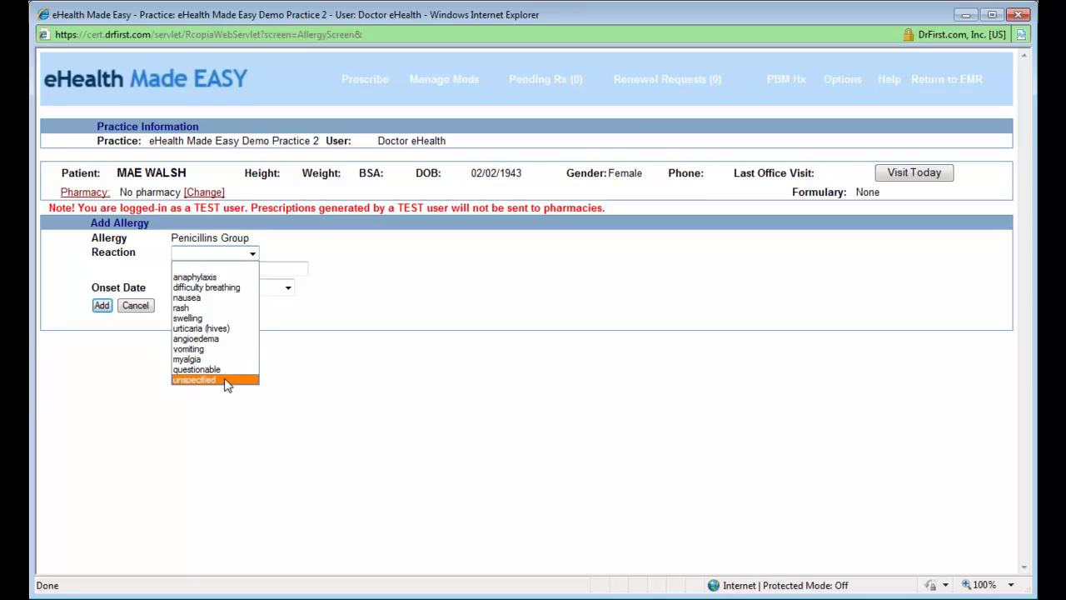
pyautogui.click(203, 308)
pyautogui.click(201, 270)
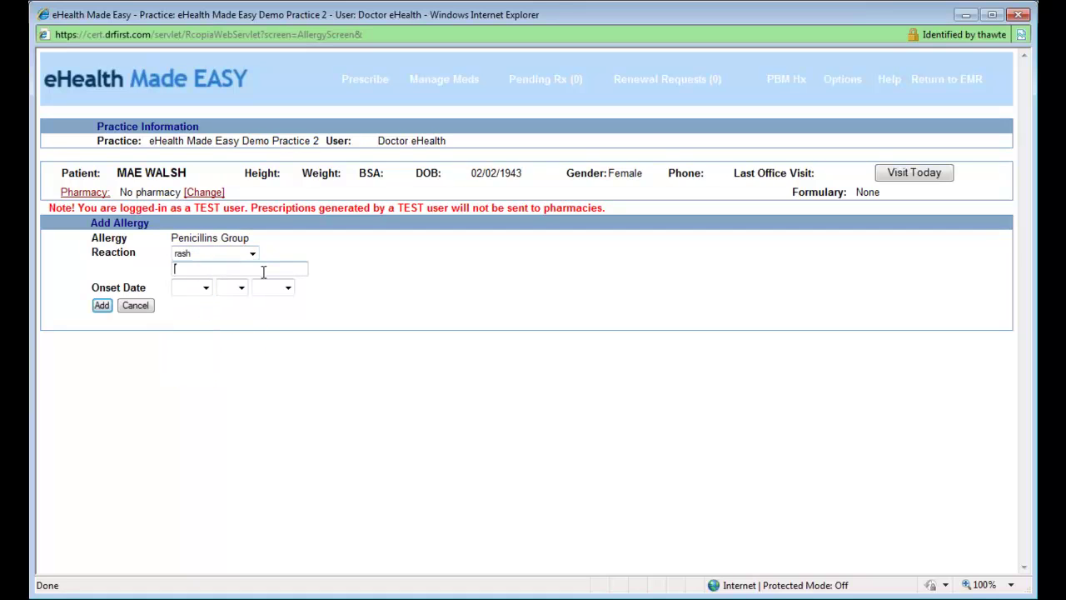
pyautogui.write('swelling')
pyautogui.click(252, 254)
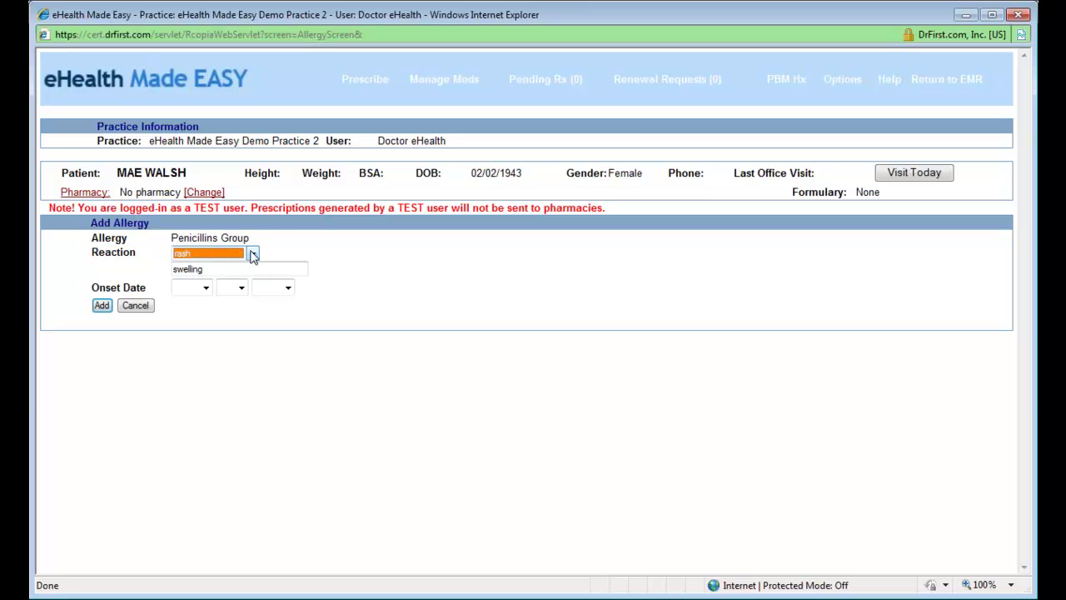
pyautogui.click(253, 254)
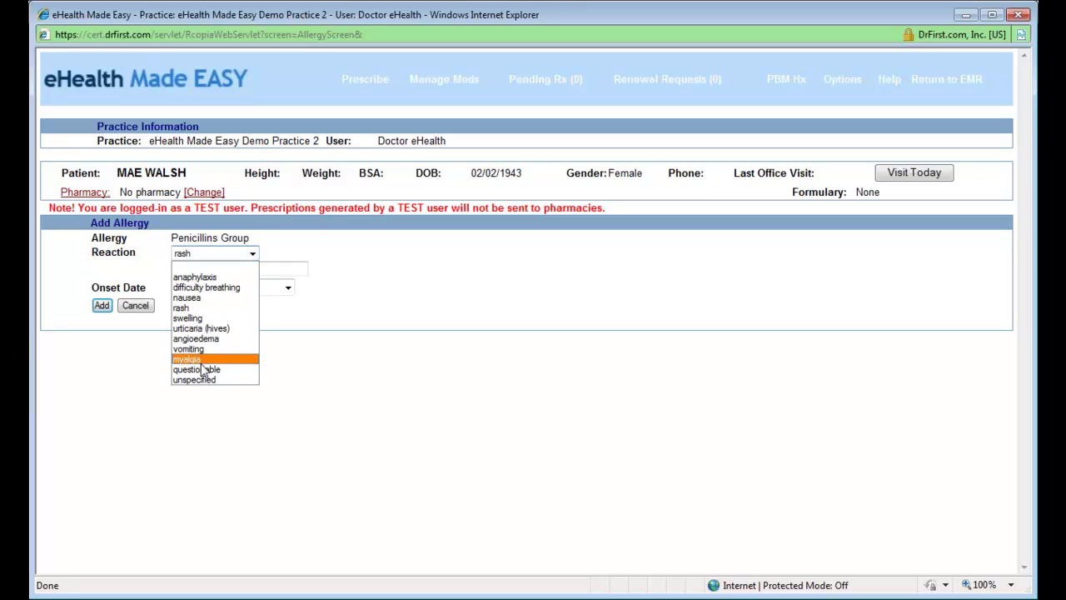
pyautogui.click(194, 307)
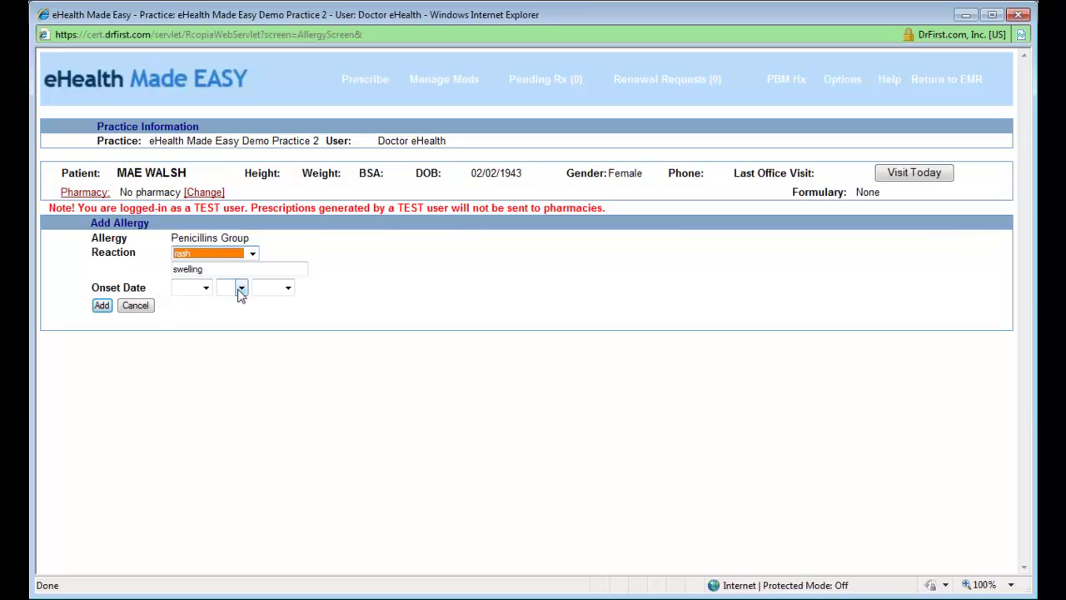
# - Set the allergy's onset date to Jun 1 2006 and add the allergy to the patient's active allergies
pyautogui.click(207, 295)
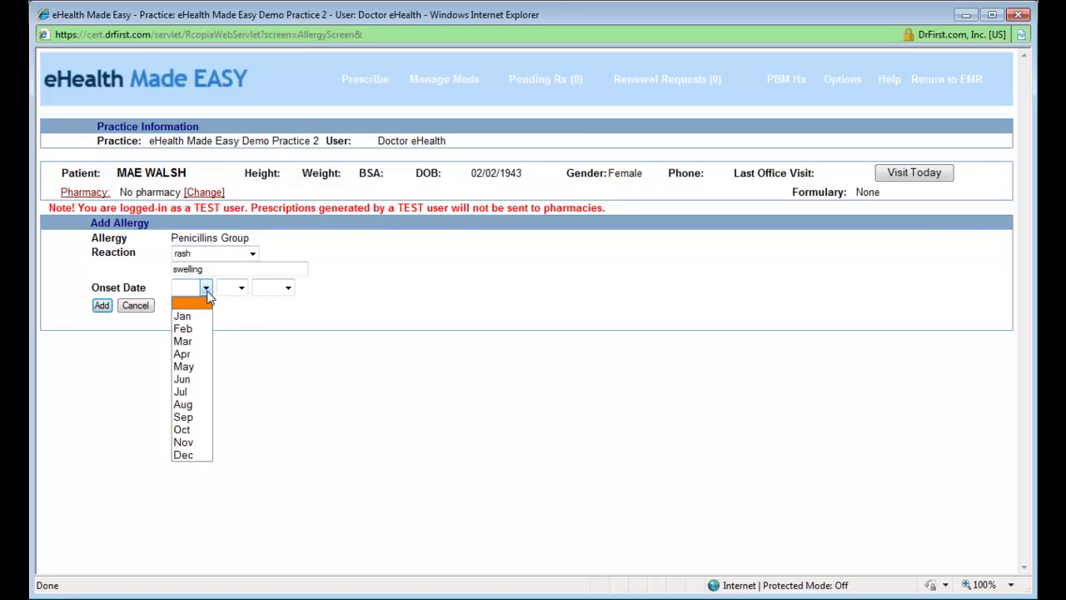
pyautogui.click(181, 379)
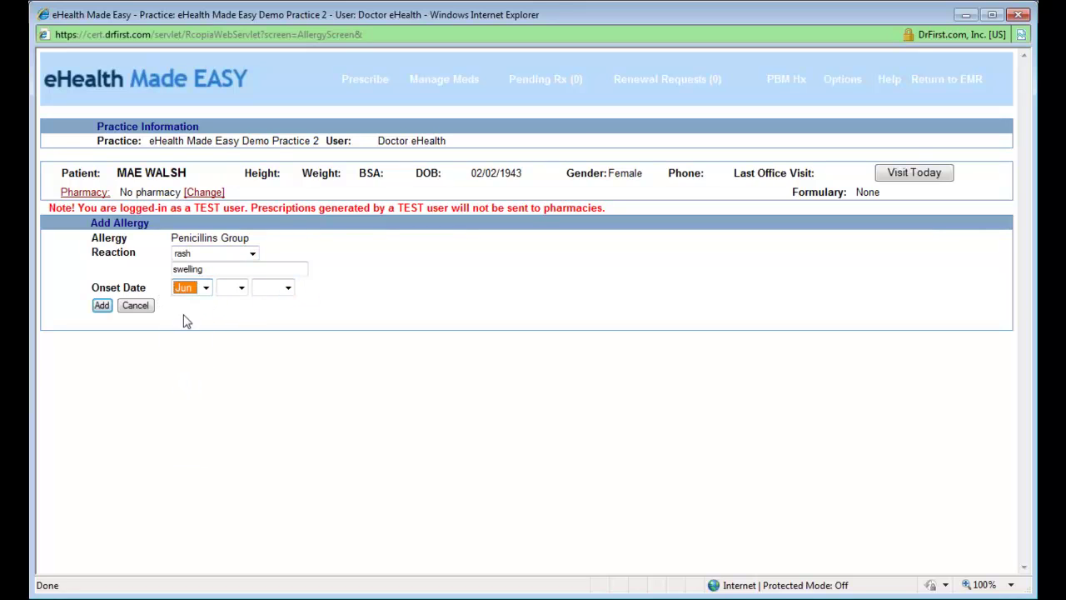
pyautogui.click(238, 292)
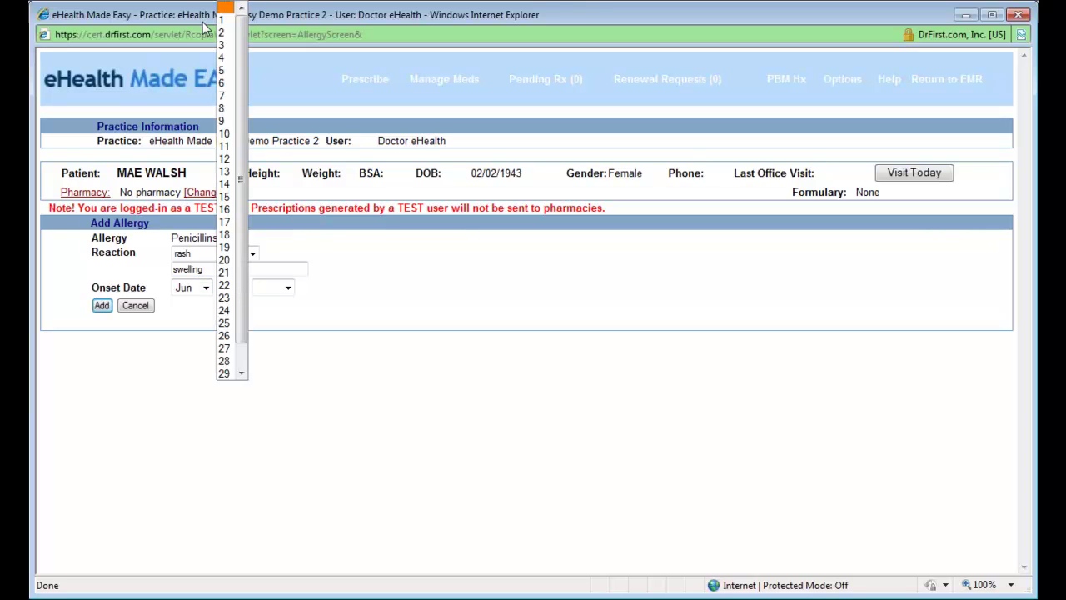
pyautogui.click(224, 6)
pyautogui.click(287, 287)
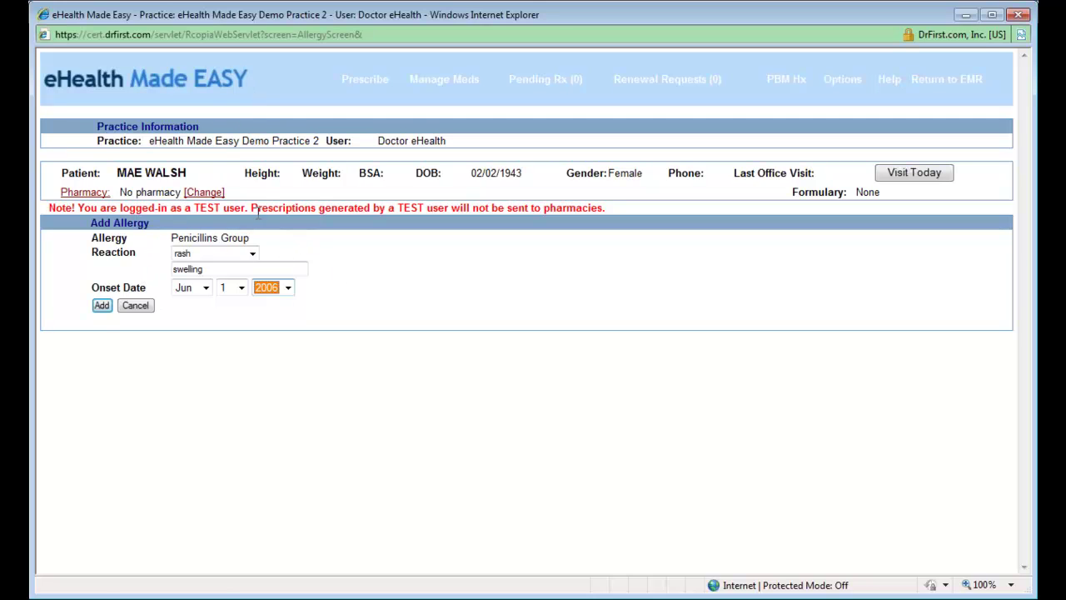
pyautogui.click(101, 305)
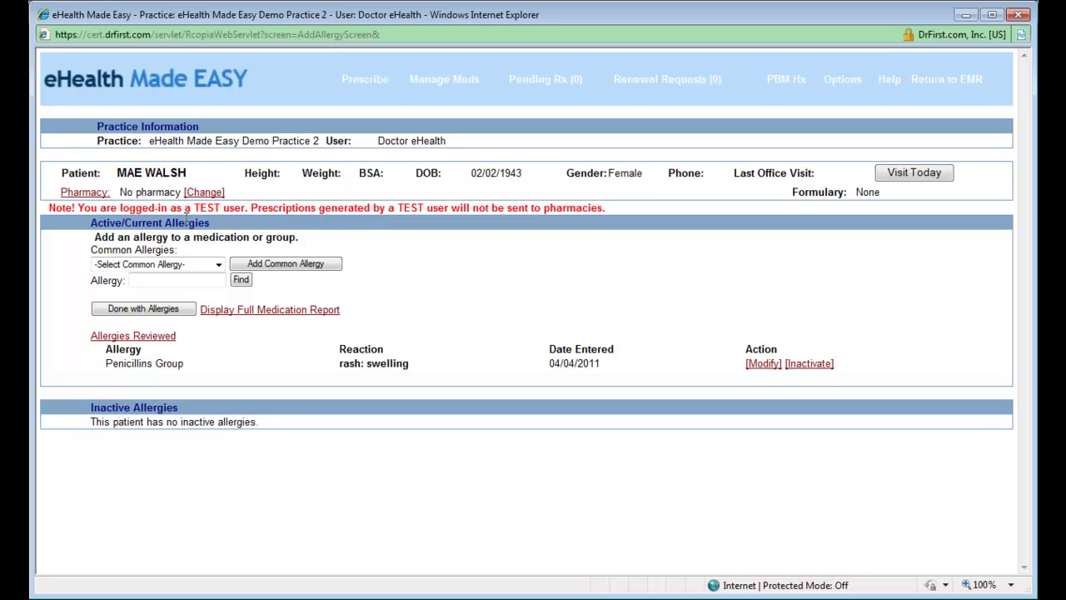
# - Return to the EMR and open the Patient Summary to check the active allergies
pyautogui.click(952, 88)
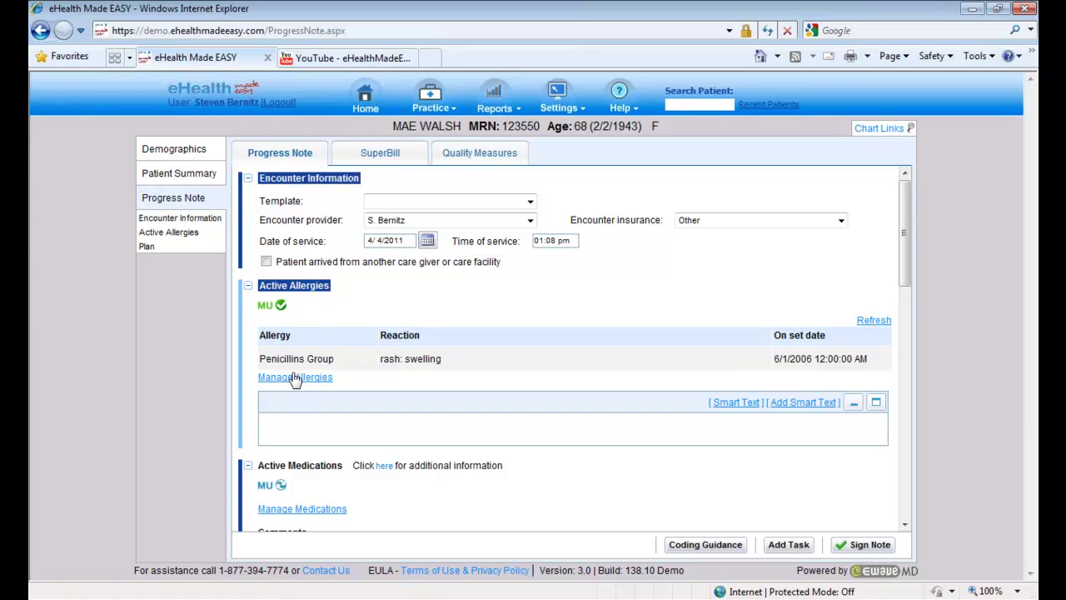
pyautogui.click(169, 175)
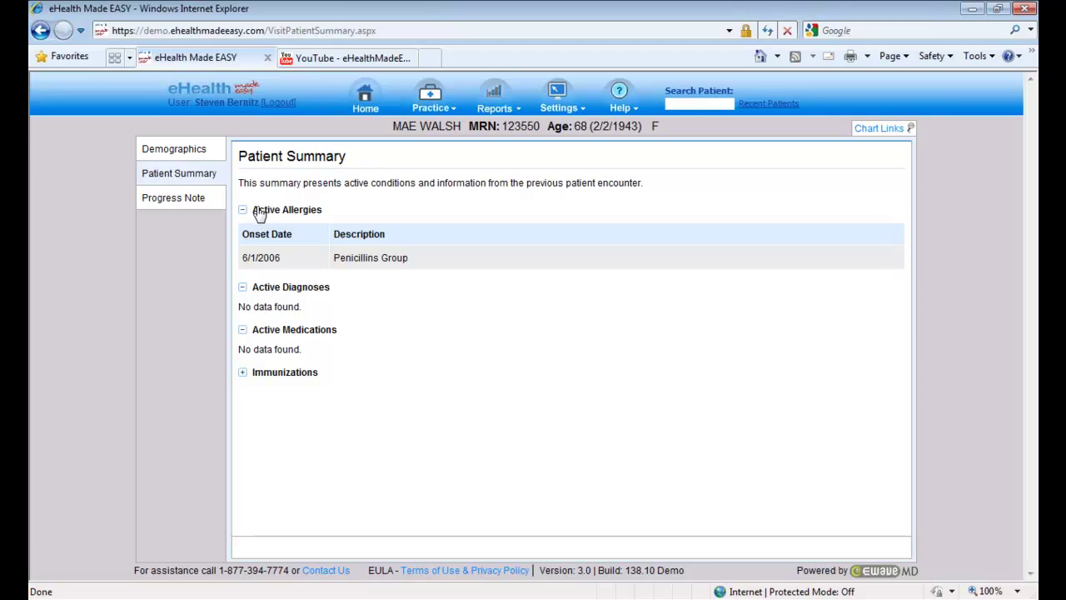
# - Return to the progress note, open medication management from Active Medications, and bring up the patient's medication report
pyautogui.click(174, 200)
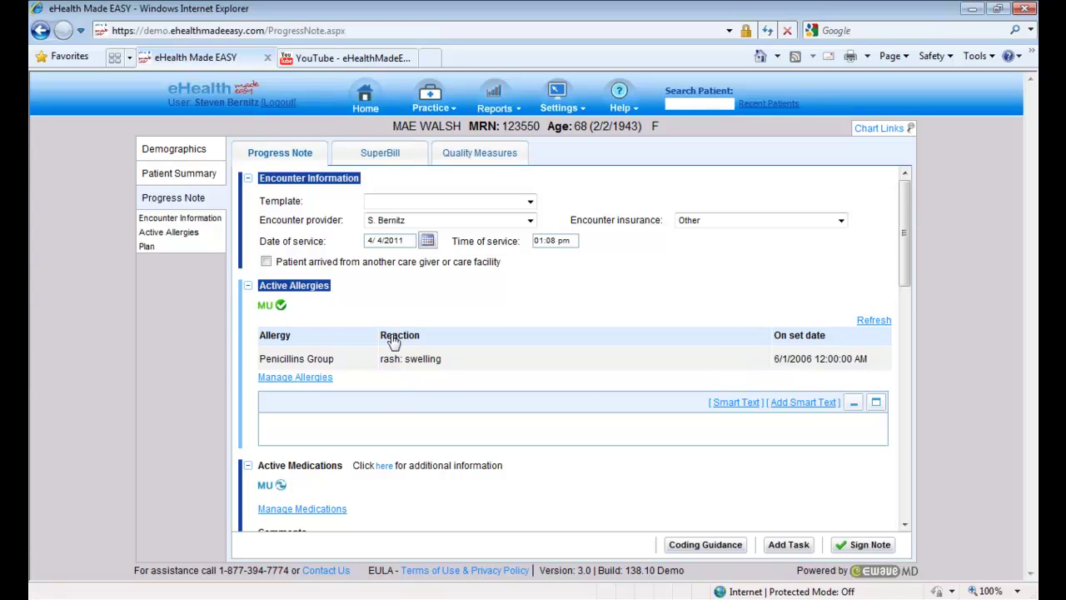
pyautogui.scroll(-1, 405, 345)
pyautogui.scroll(-1, 406, 350)
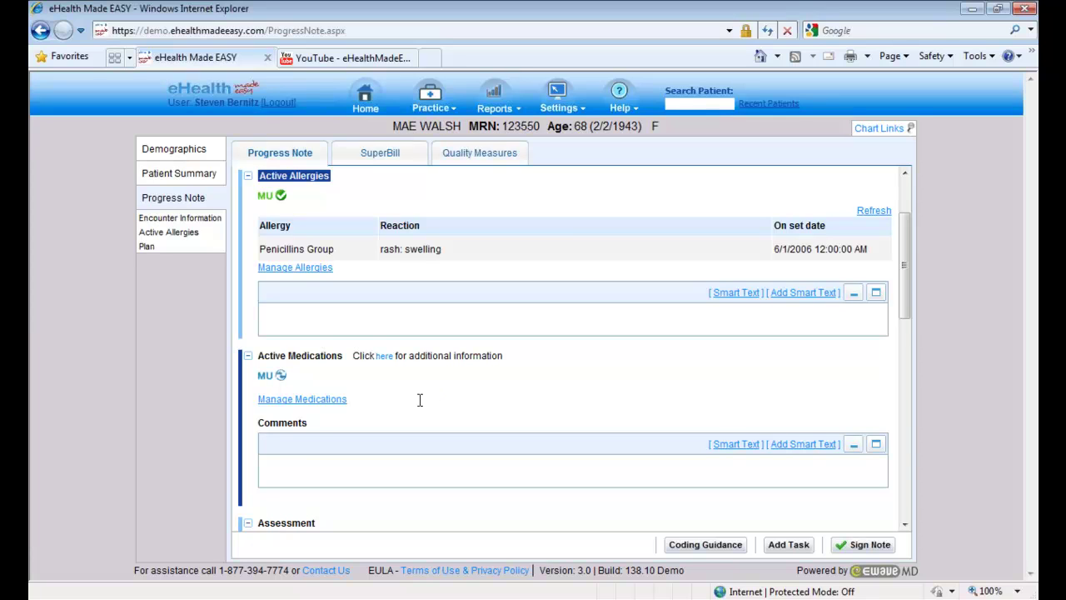
pyautogui.click(290, 403)
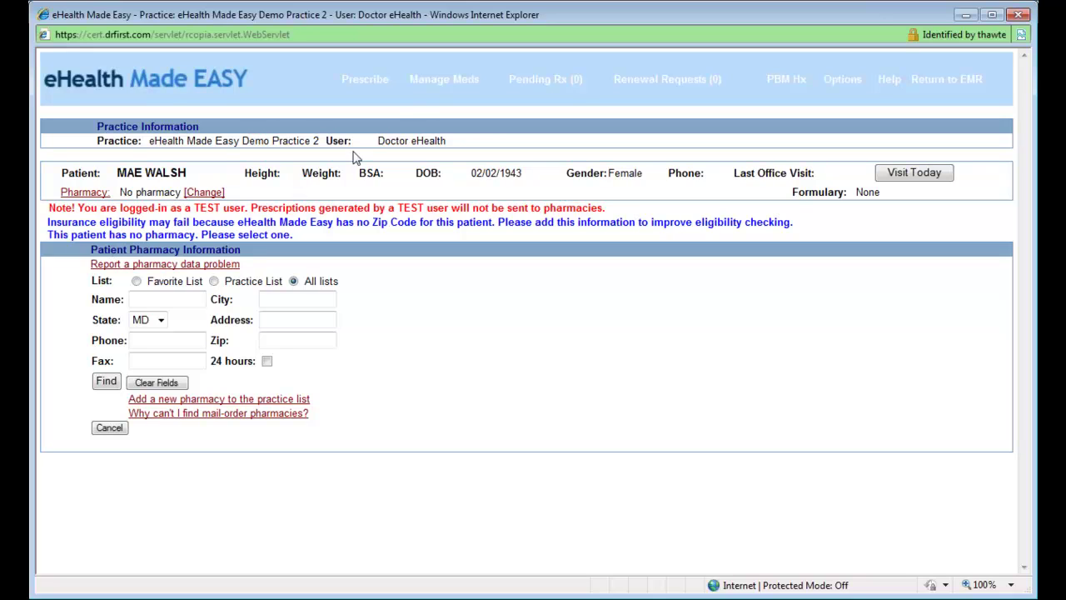
pyautogui.click(442, 87)
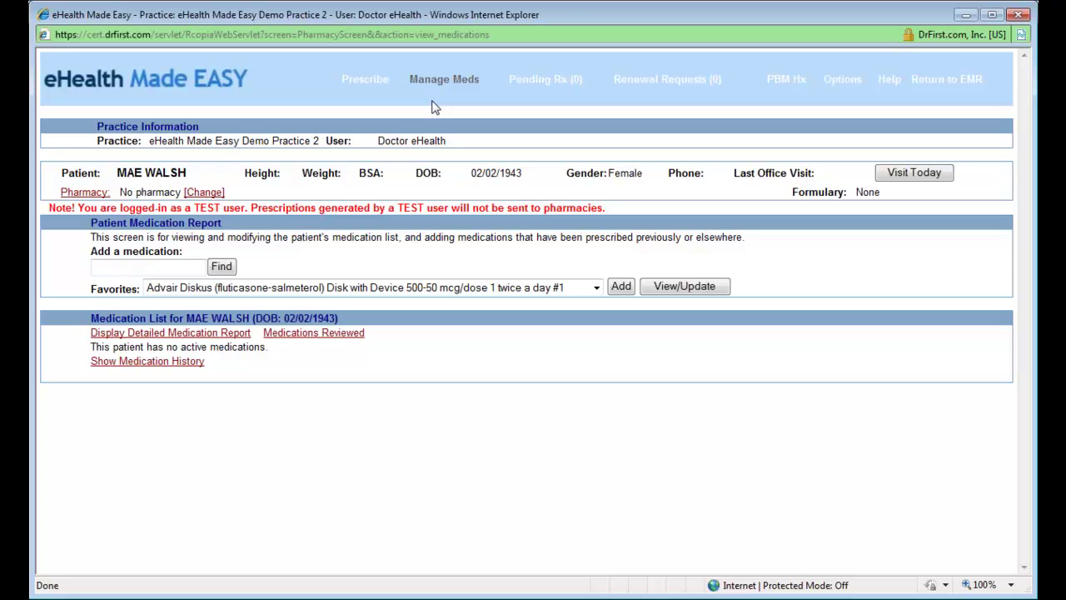
# - Find zoloft, choose the 25 mg tablet, and add it to the patient's medication list without dosing details
pyautogui.click(112, 267)
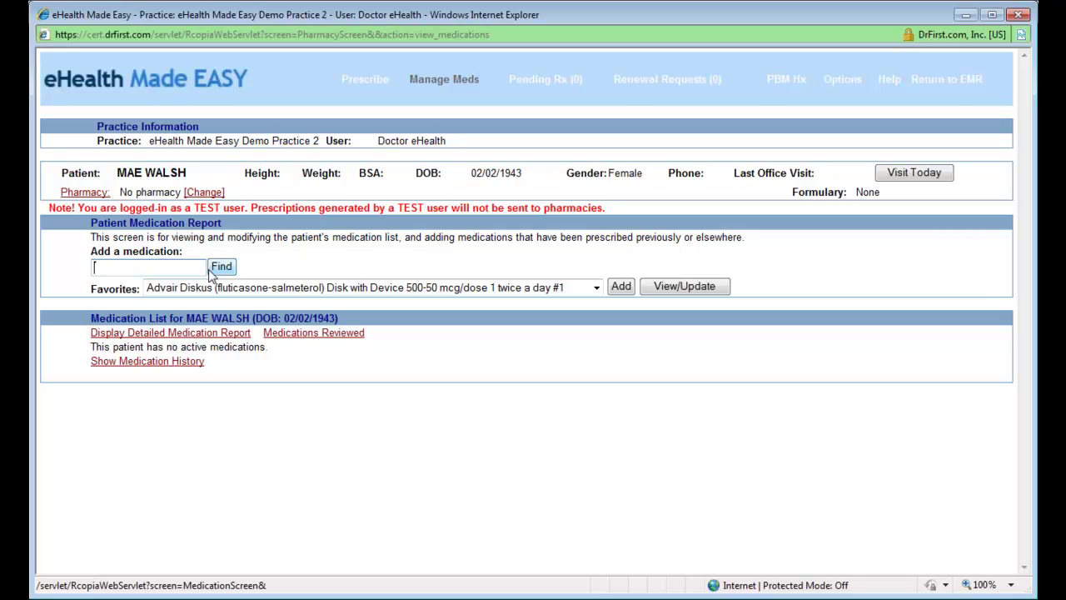
pyautogui.write('zoloft')
pyautogui.click(221, 267)
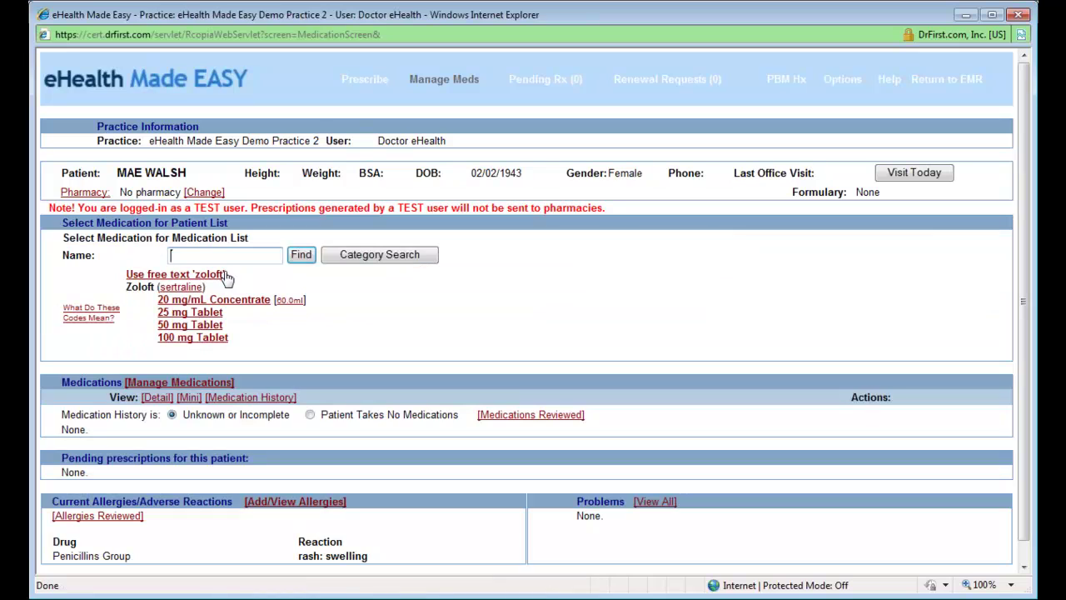
pyautogui.click(212, 314)
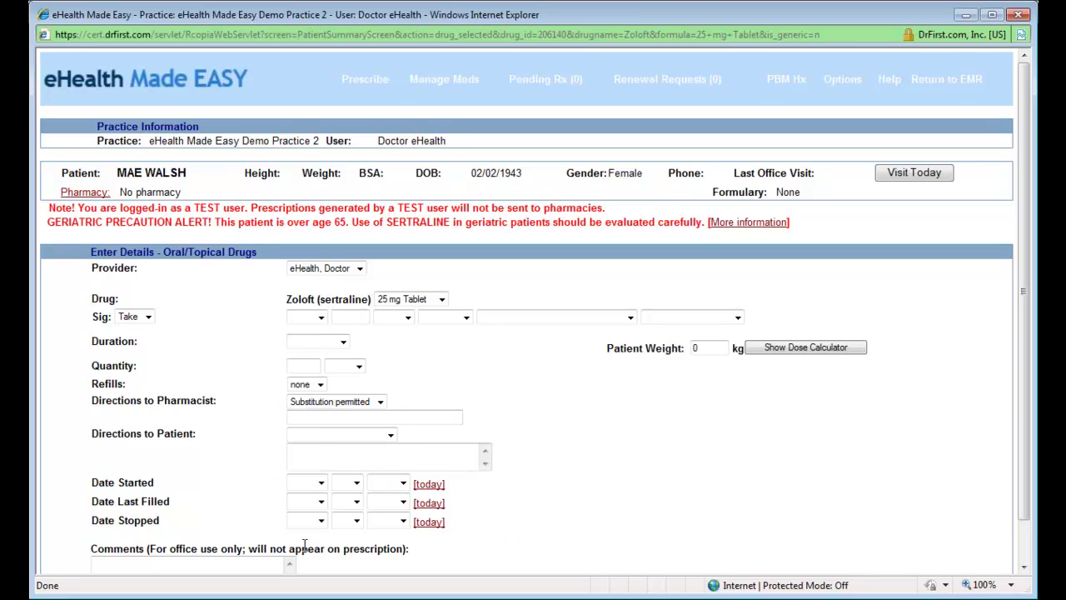
pyautogui.scroll(-1, 573, 454)
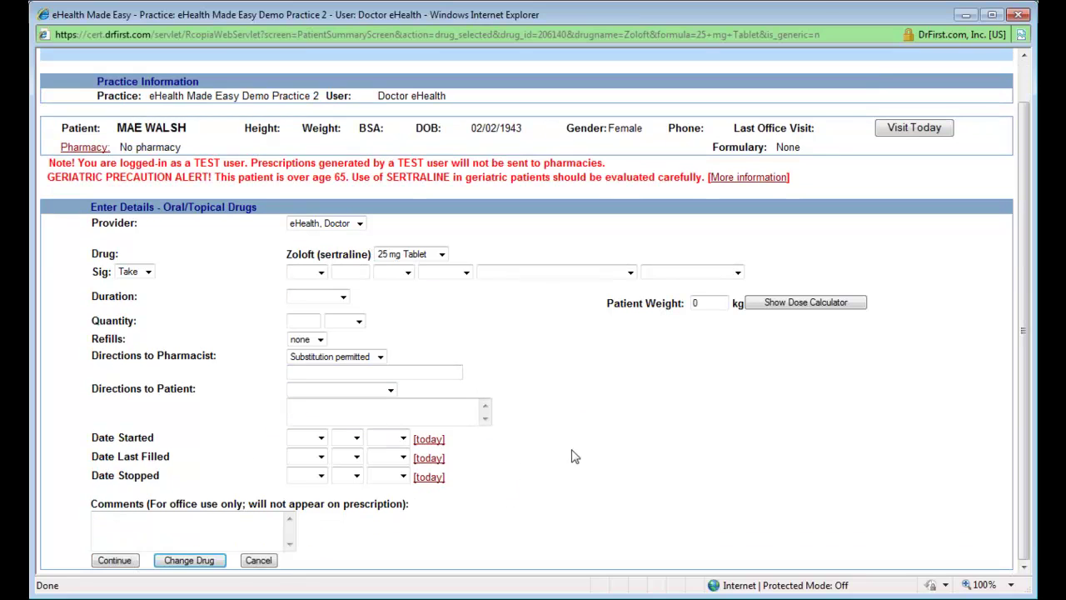
pyautogui.click(116, 562)
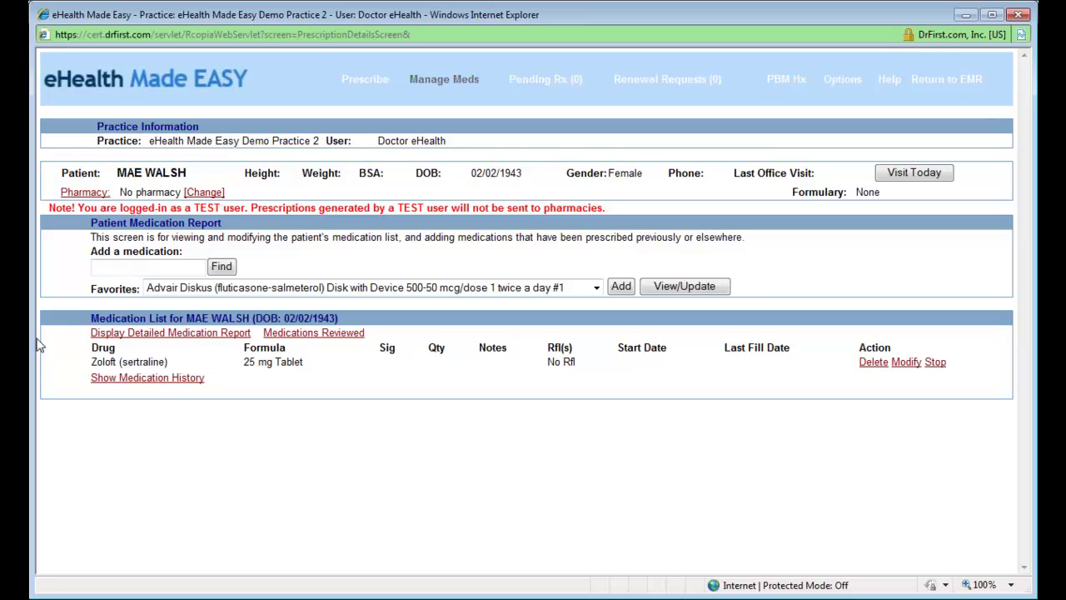
# - Return to the EMR progress note and refresh its Active Allergies section
pyautogui.click(139, 267)
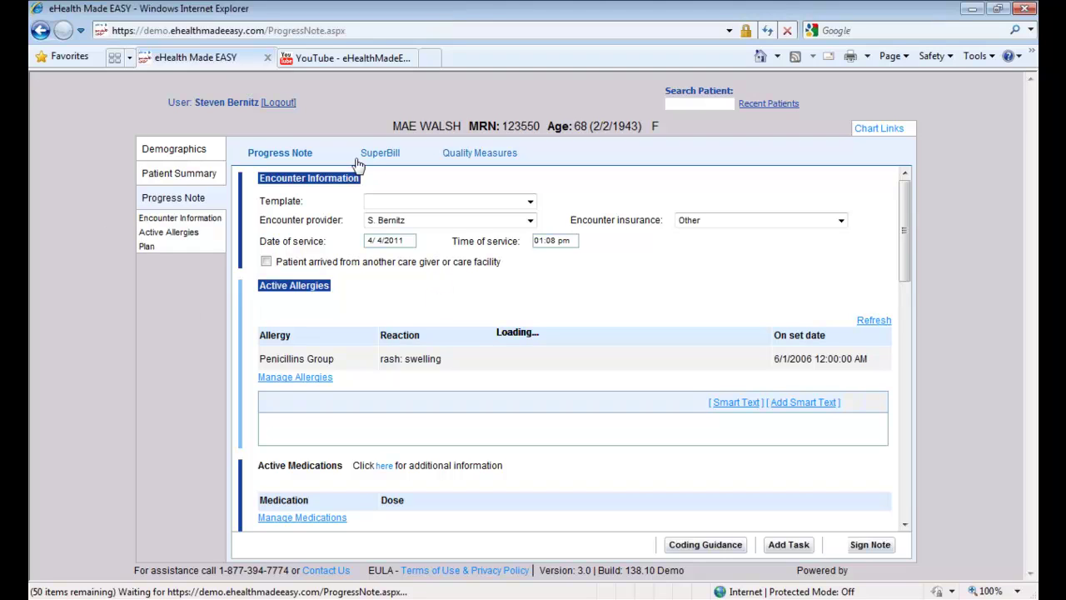
pyautogui.click(392, 30)
pyautogui.press('Home')
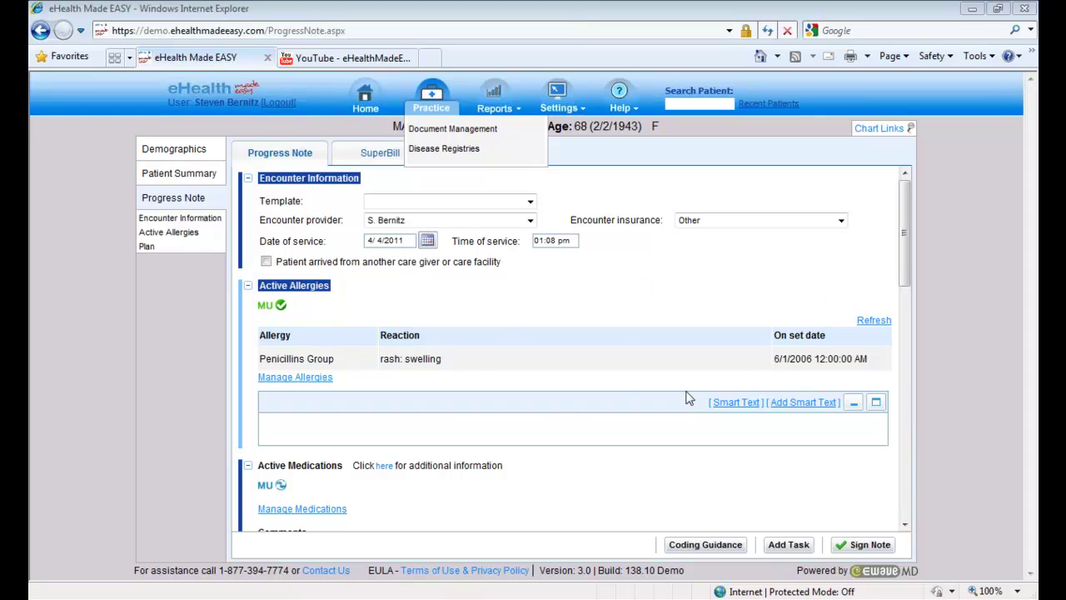
pyautogui.click(875, 322)
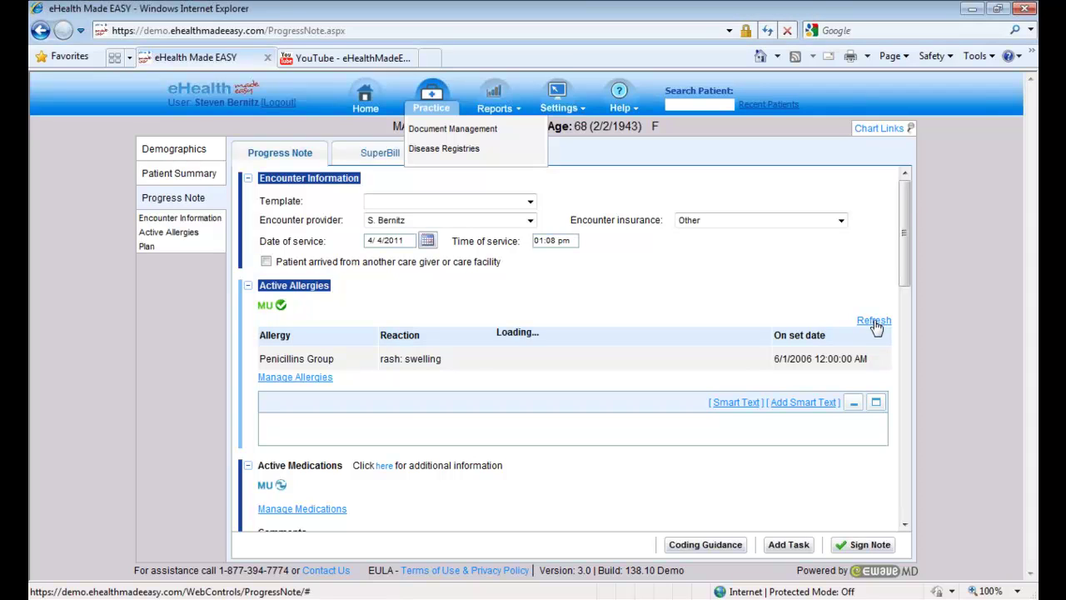
# - Reopen the patient's medication management, search for lamisil, and select the LAMISILK Hydrate Foot Cream
pyautogui.click(317, 508)
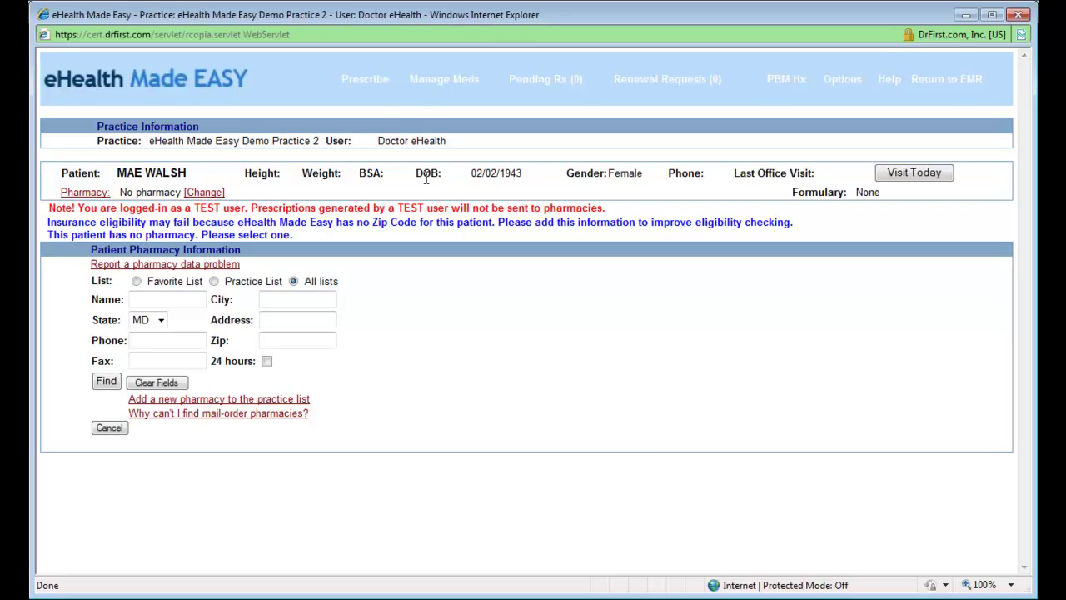
pyautogui.click(430, 79)
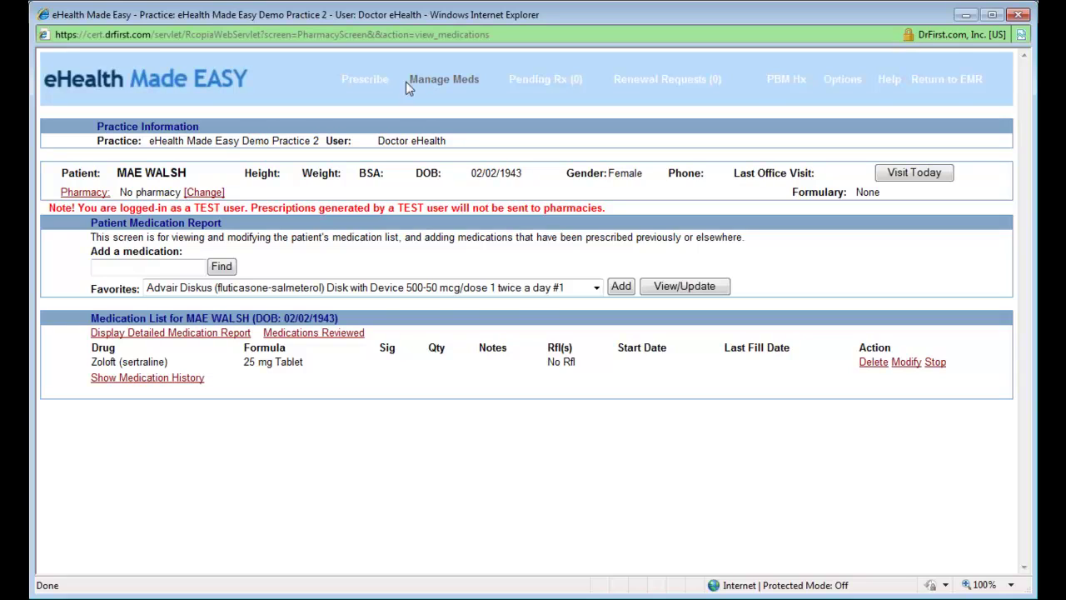
pyautogui.click(125, 267)
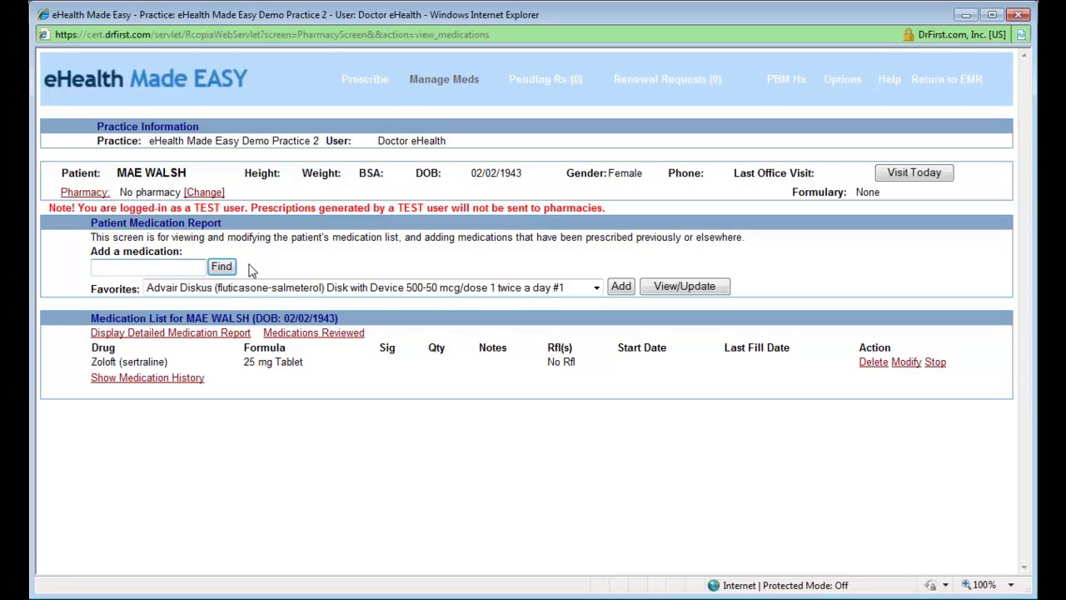
pyautogui.write('lamisil')
pyautogui.click(215, 268)
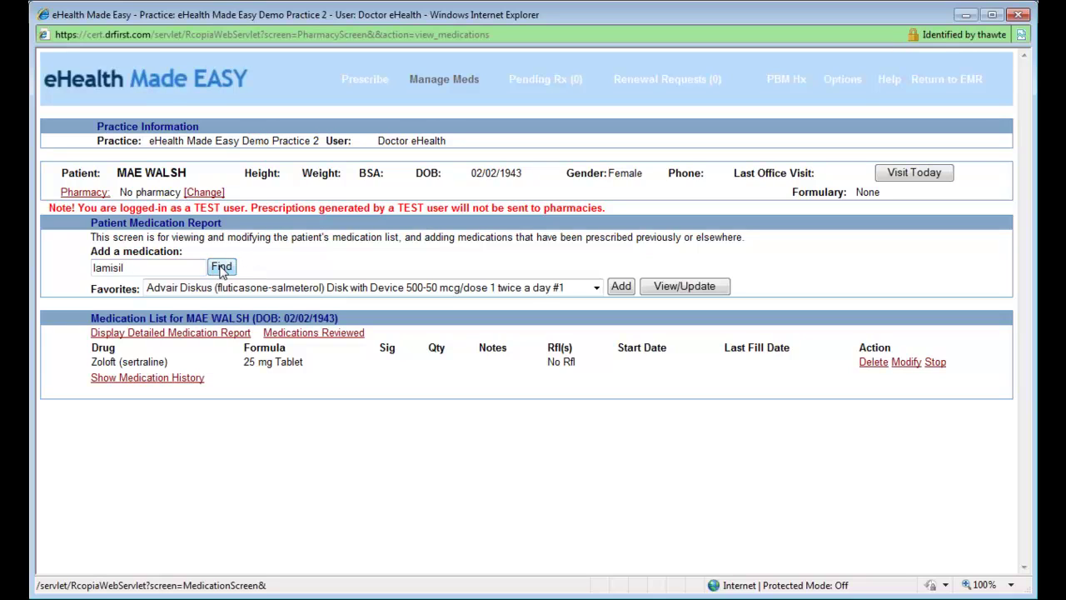
pyautogui.click(222, 270)
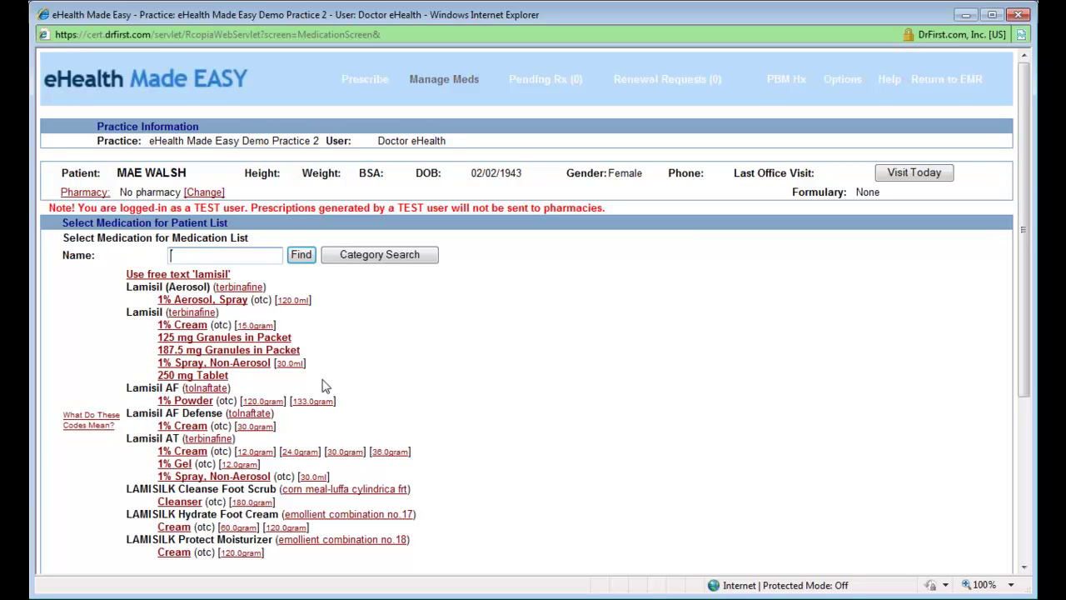
pyautogui.click(168, 532)
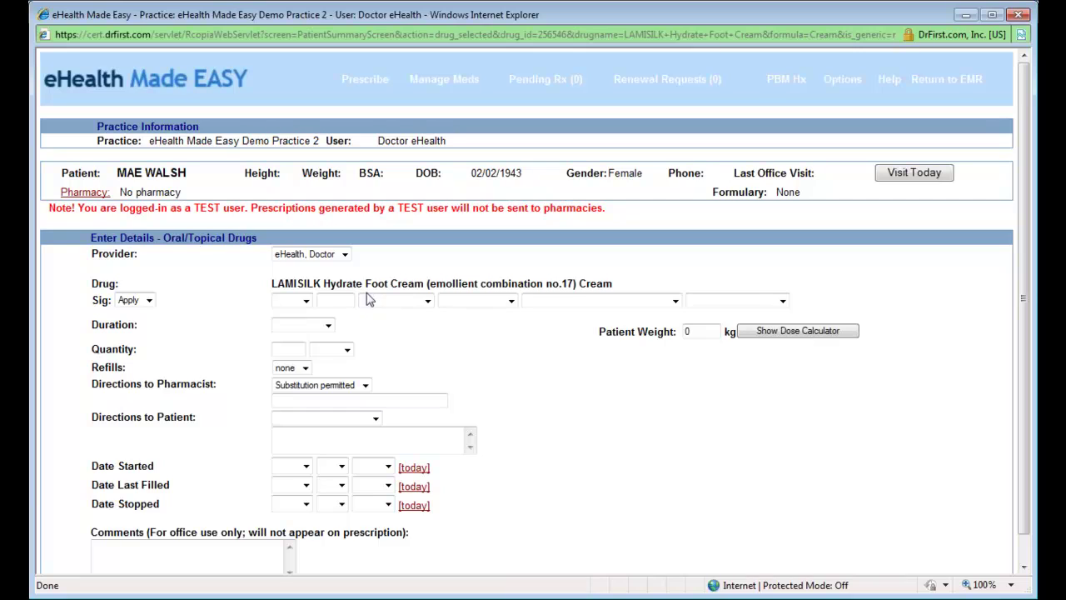
# - Set the foot cream's sig to 1, liberally, to affected area, twice a day, as needed
pyautogui.click(305, 300)
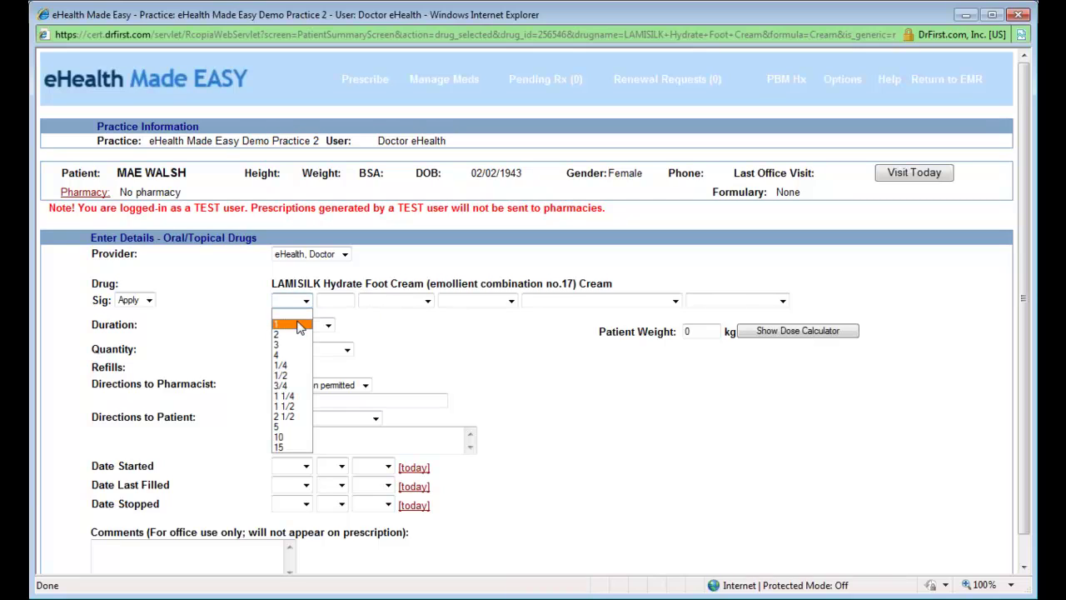
pyautogui.click(300, 324)
pyautogui.click(420, 301)
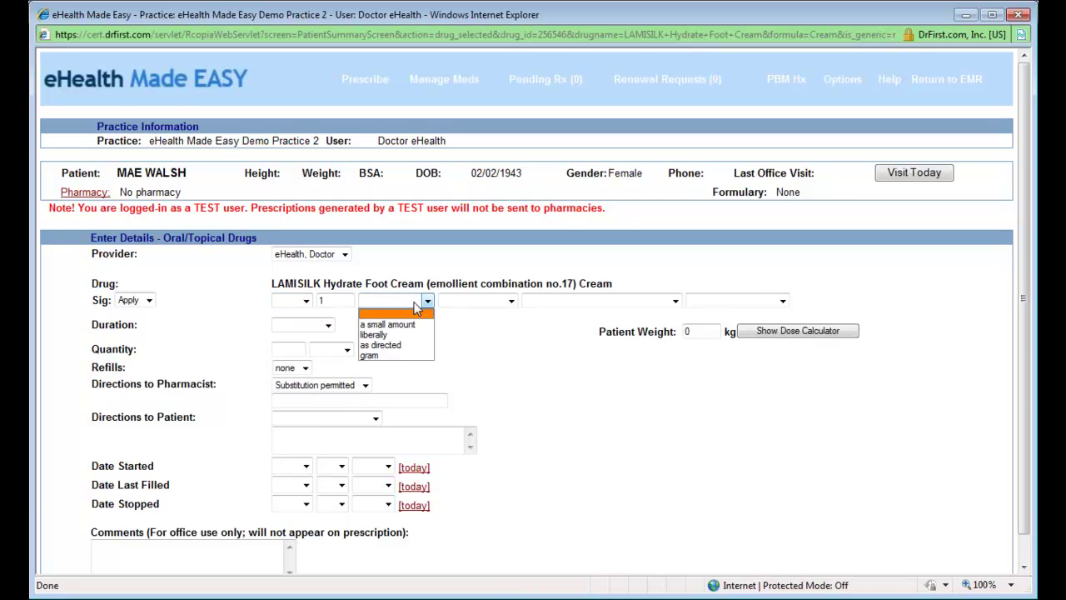
pyautogui.click(387, 334)
pyautogui.click(512, 301)
pyautogui.click(476, 333)
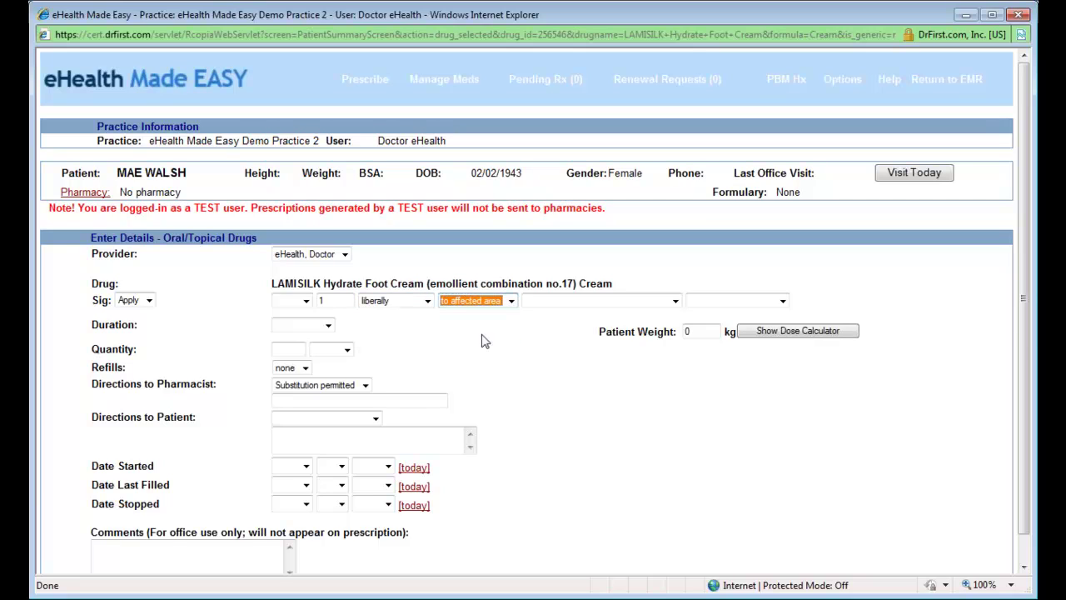
pyautogui.click(588, 300)
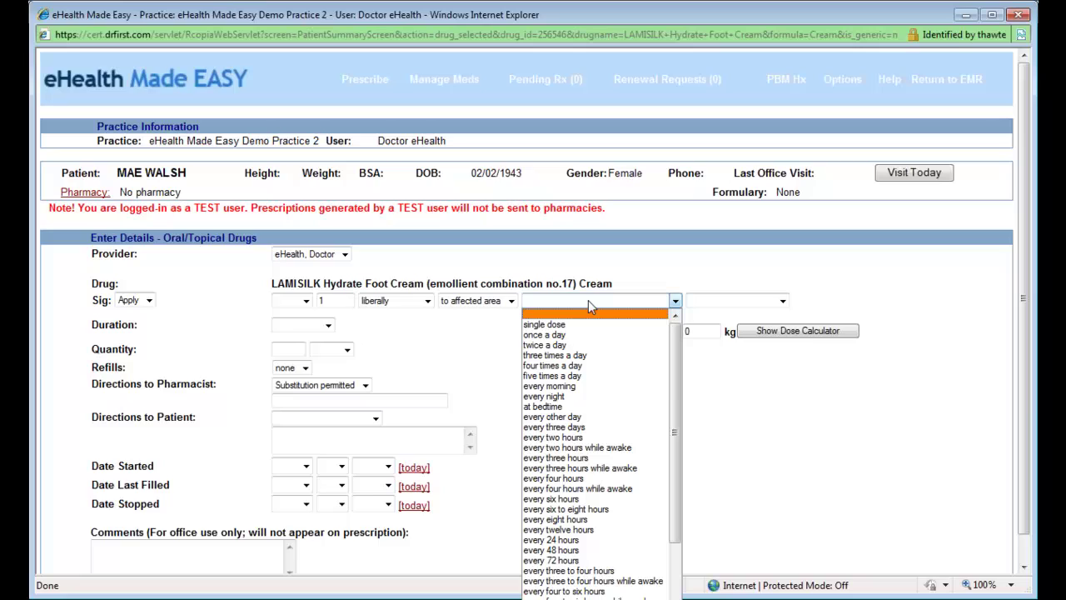
pyautogui.click(563, 345)
pyautogui.click(714, 300)
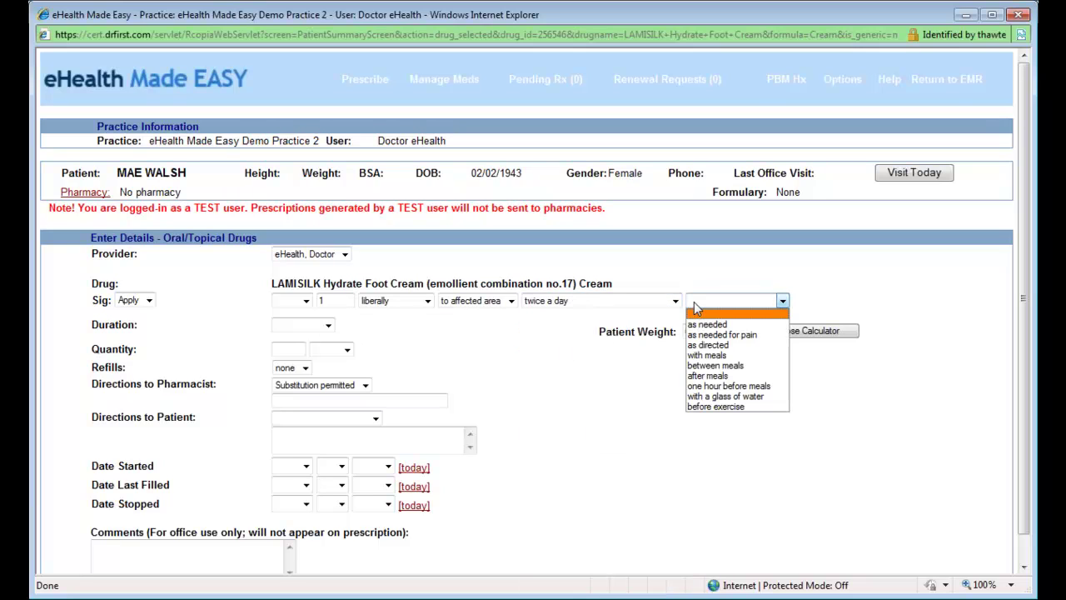
pyautogui.click(707, 324)
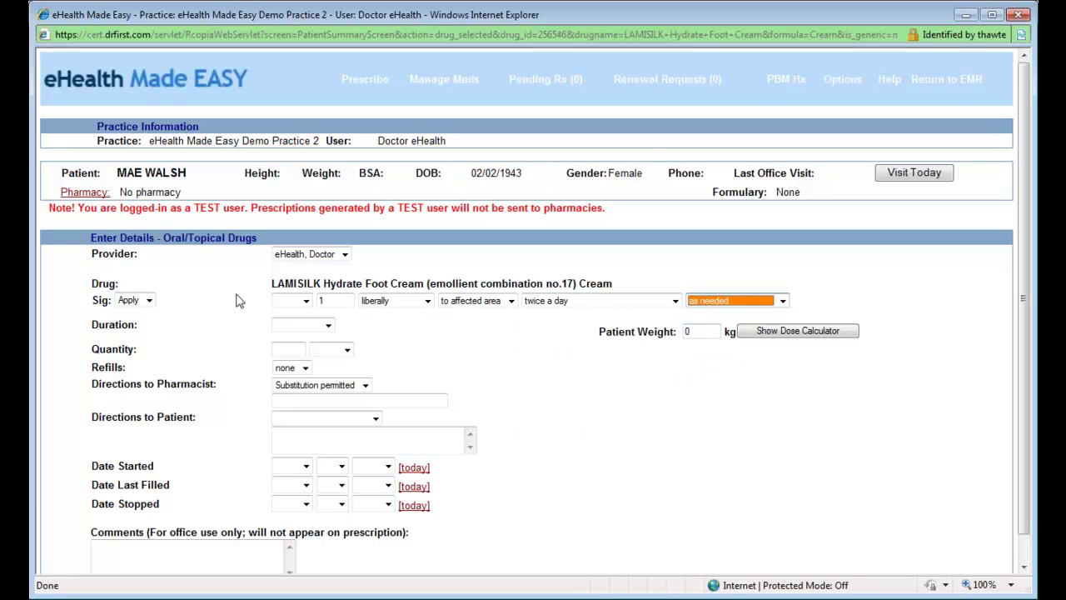
# - Set the foot cream's duration to 14 days and its quantity to 1 tube
pyautogui.click(300, 327)
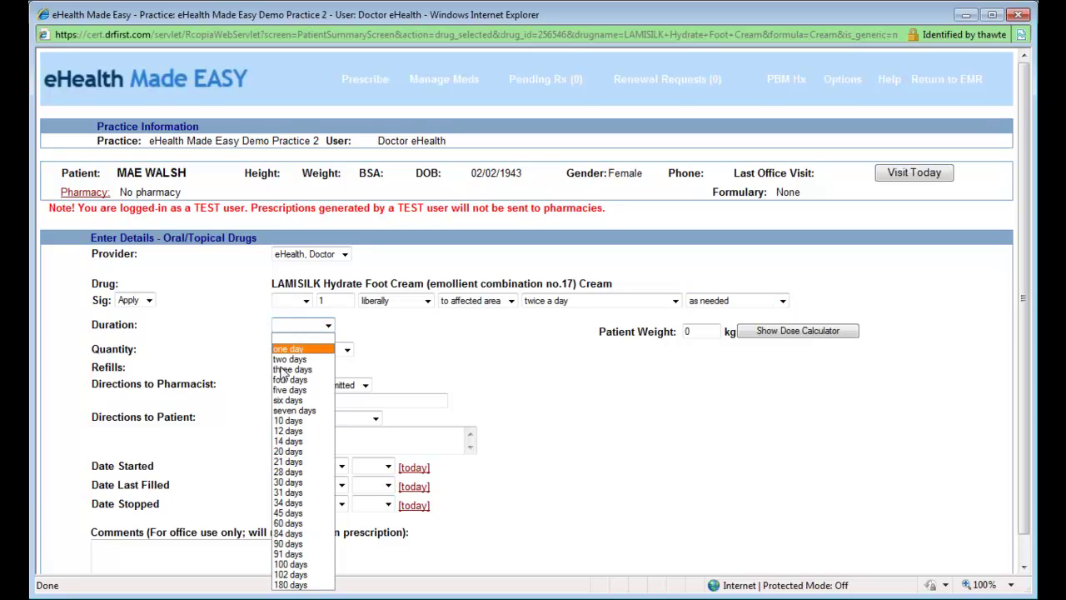
pyautogui.click(292, 440)
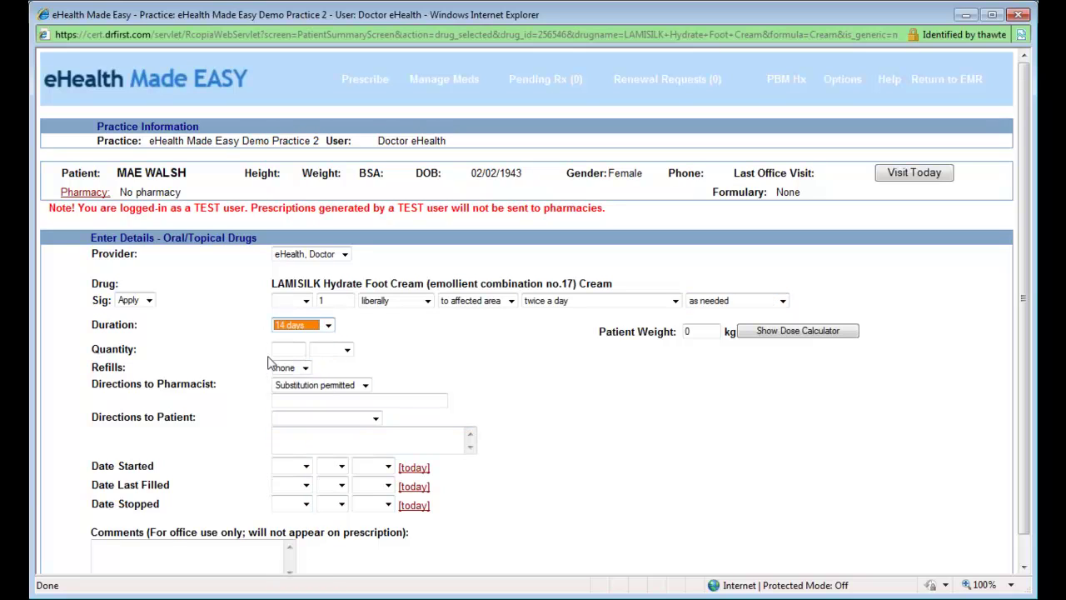
pyautogui.click(287, 349)
pyautogui.write('1')
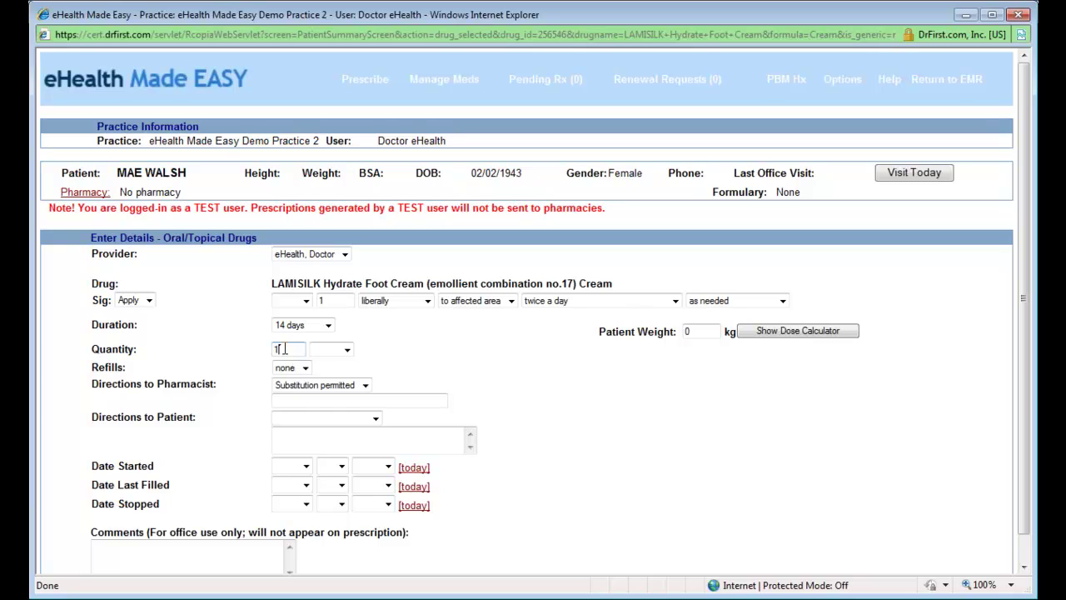
pyautogui.click(347, 350)
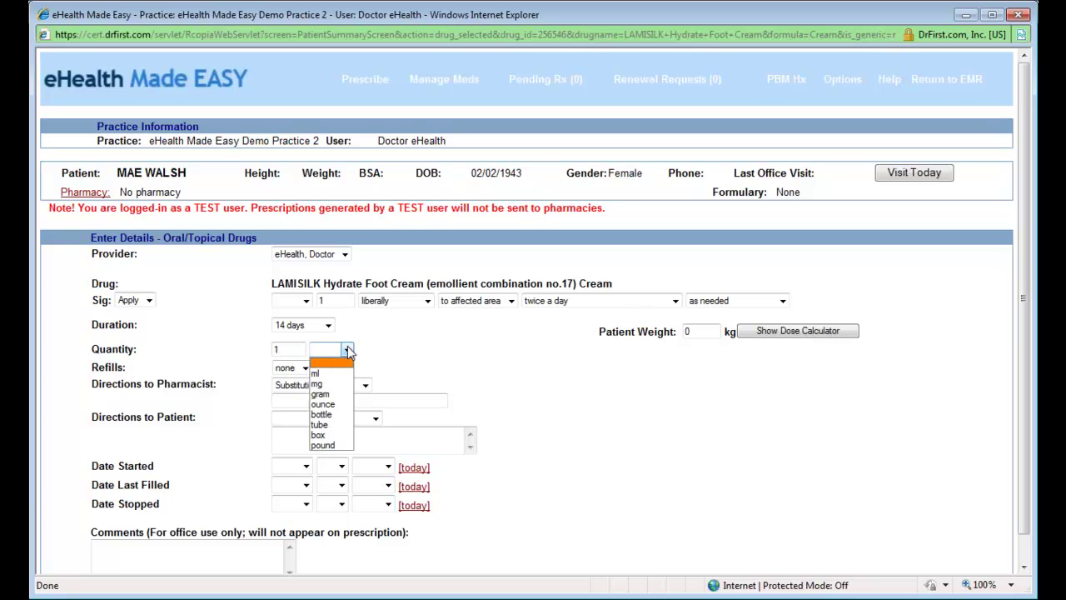
pyautogui.click(333, 424)
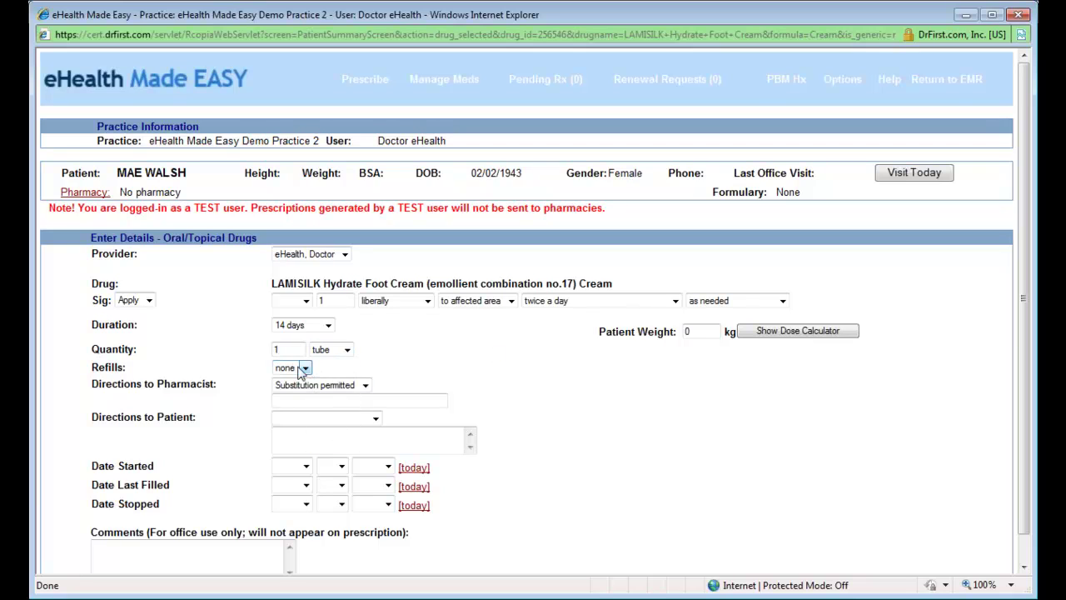
# - Set the foot cream's start date to Mar 25 2011
pyautogui.scroll(-1, 208, 440)
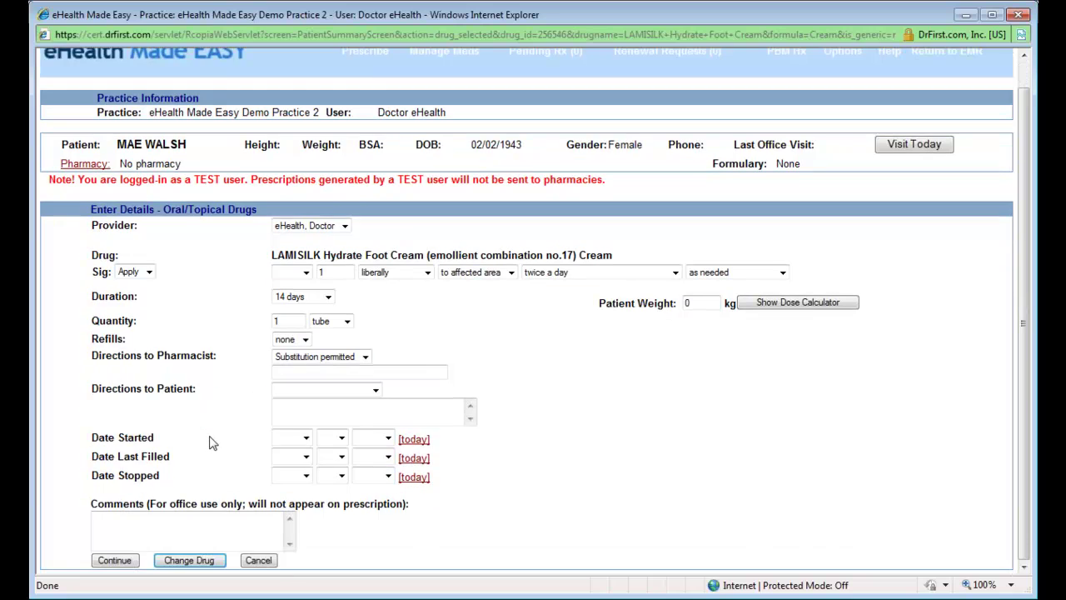
pyautogui.click(293, 440)
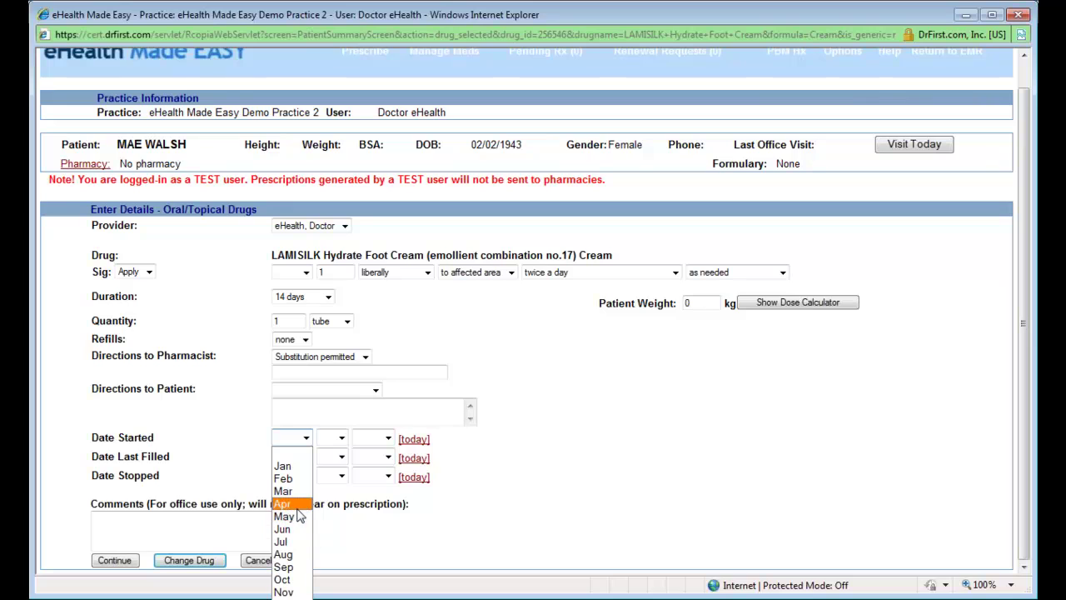
pyautogui.click(283, 490)
pyautogui.click(338, 438)
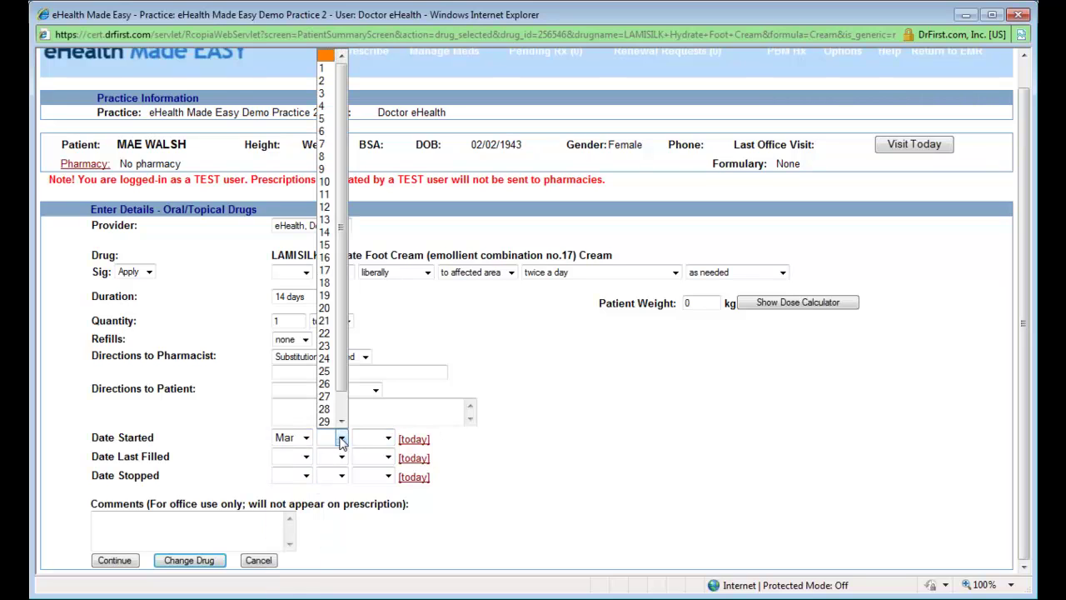
pyautogui.click(329, 194)
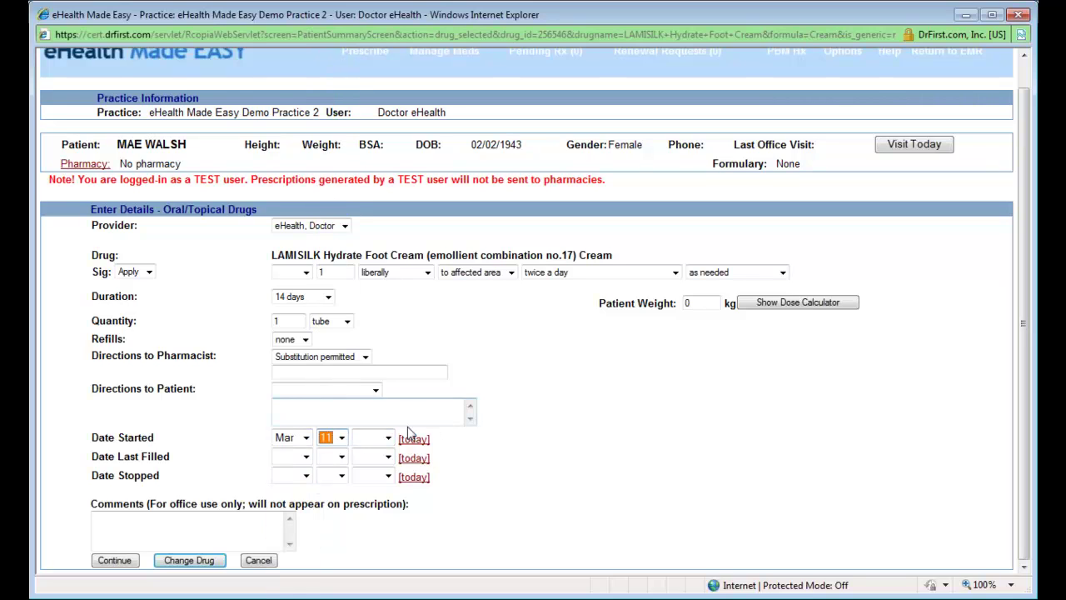
pyautogui.click(333, 439)
pyautogui.click(325, 345)
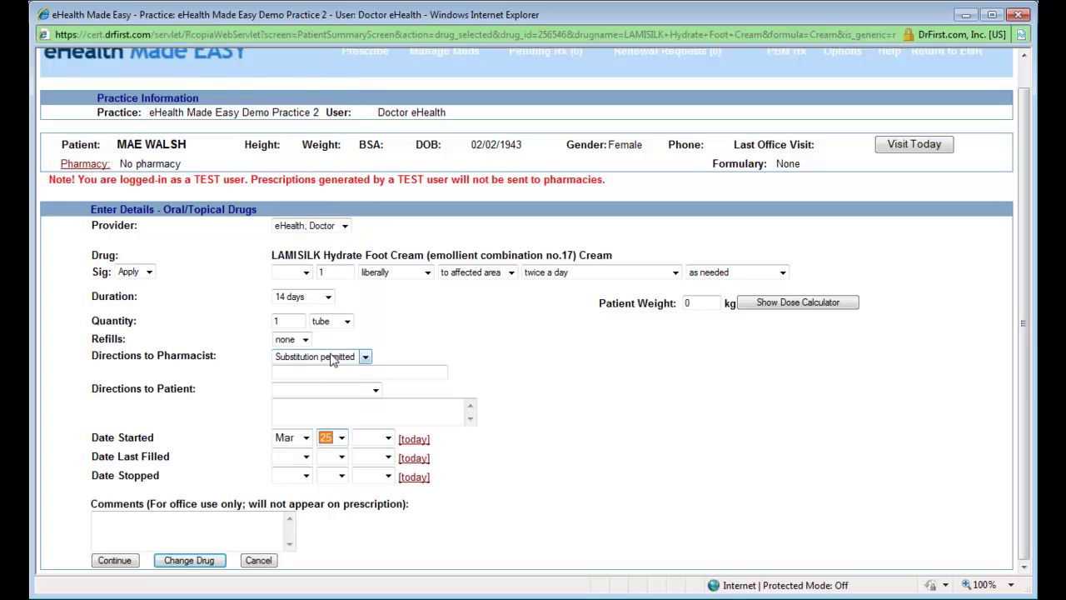
pyautogui.click(388, 439)
pyautogui.click(366, 157)
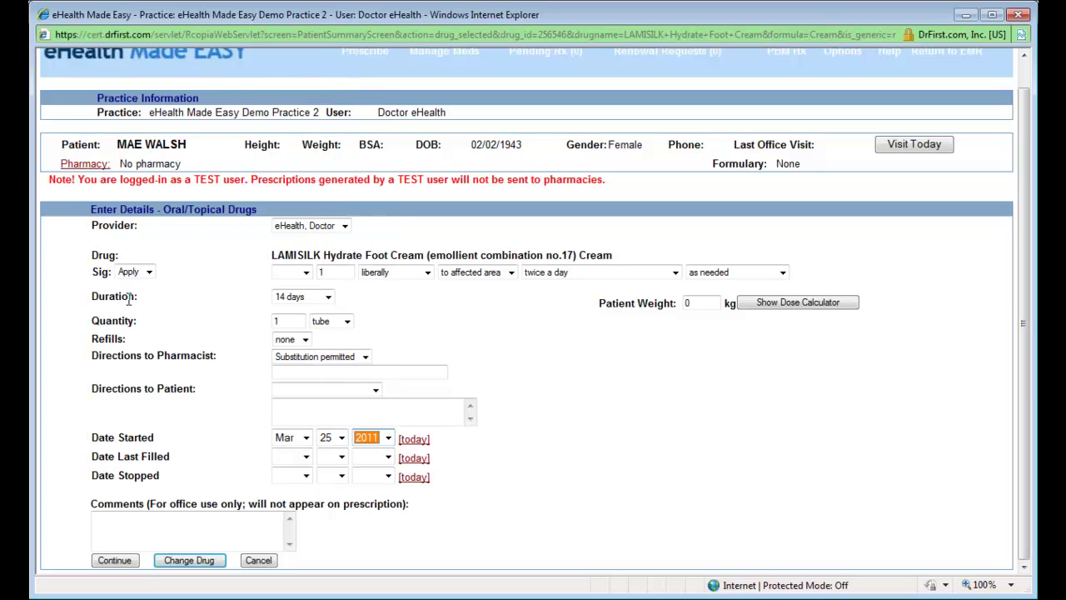
# - Save the foot cream entry, return to the EMR, and view the active medications in the progress note
pyautogui.click(123, 562)
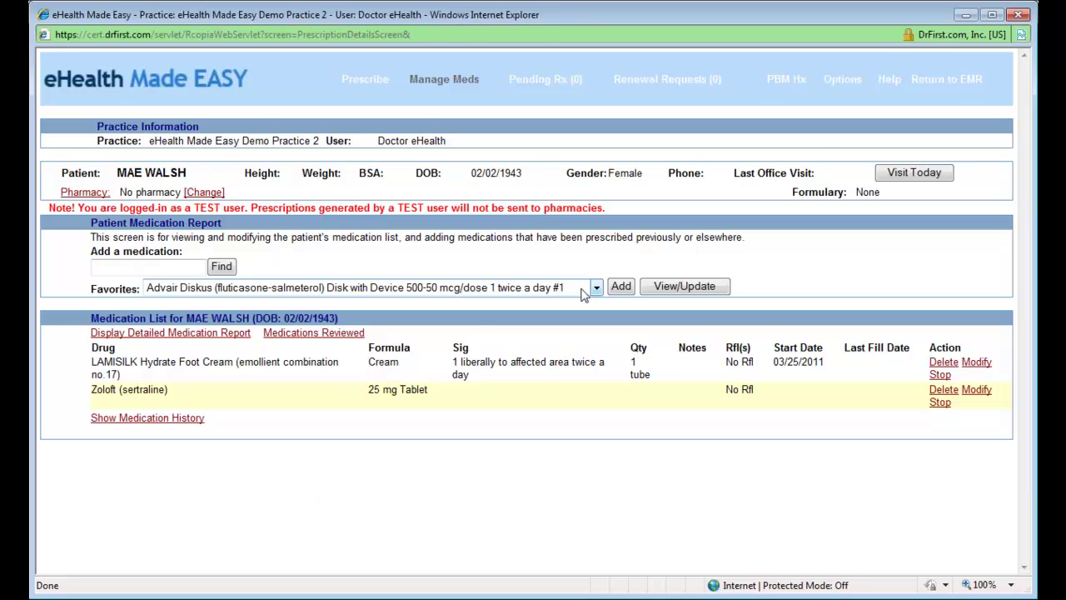
pyautogui.click(932, 83)
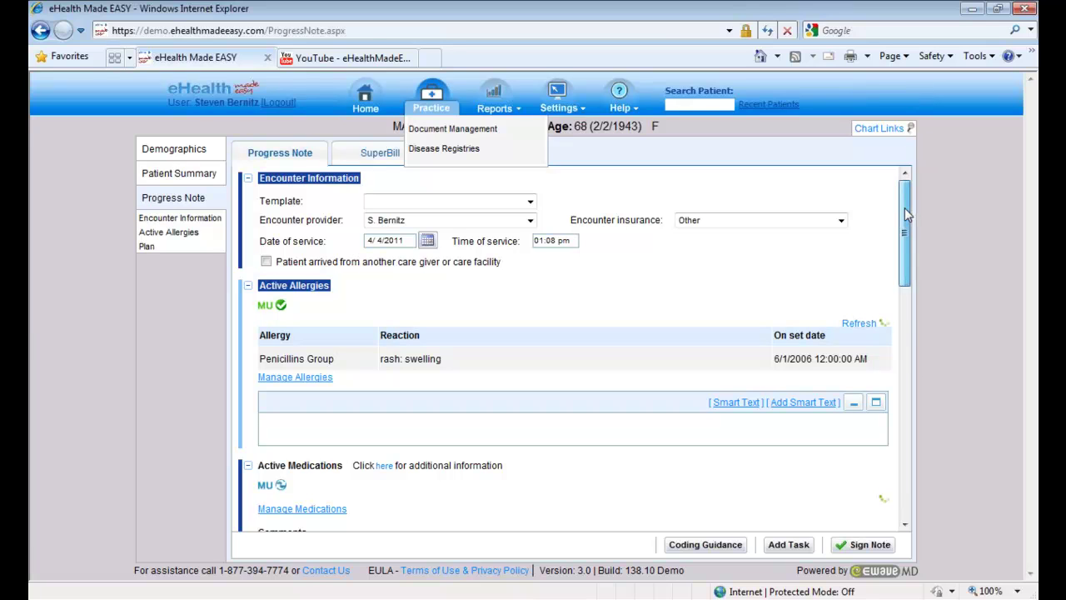
pyautogui.moveTo(906, 215); pyautogui.dragTo(900, 247)
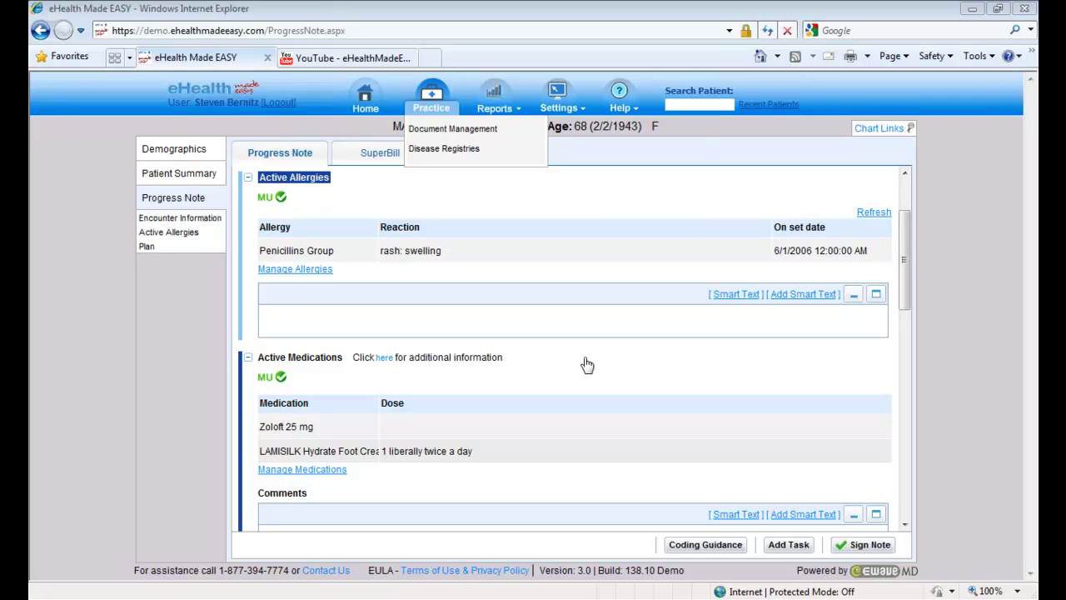
# - Open prescription management from the note's Plan section and search all pharmacy lists for state OH and zip 44122
pyautogui.moveTo(903, 279); pyautogui.dragTo(913, 438)
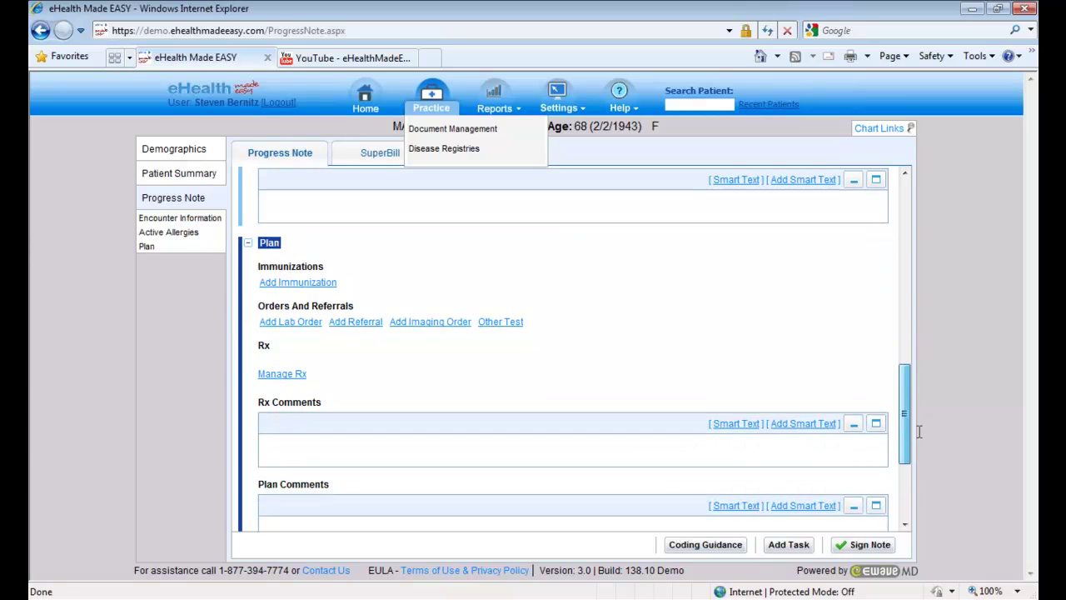
pyautogui.click(284, 376)
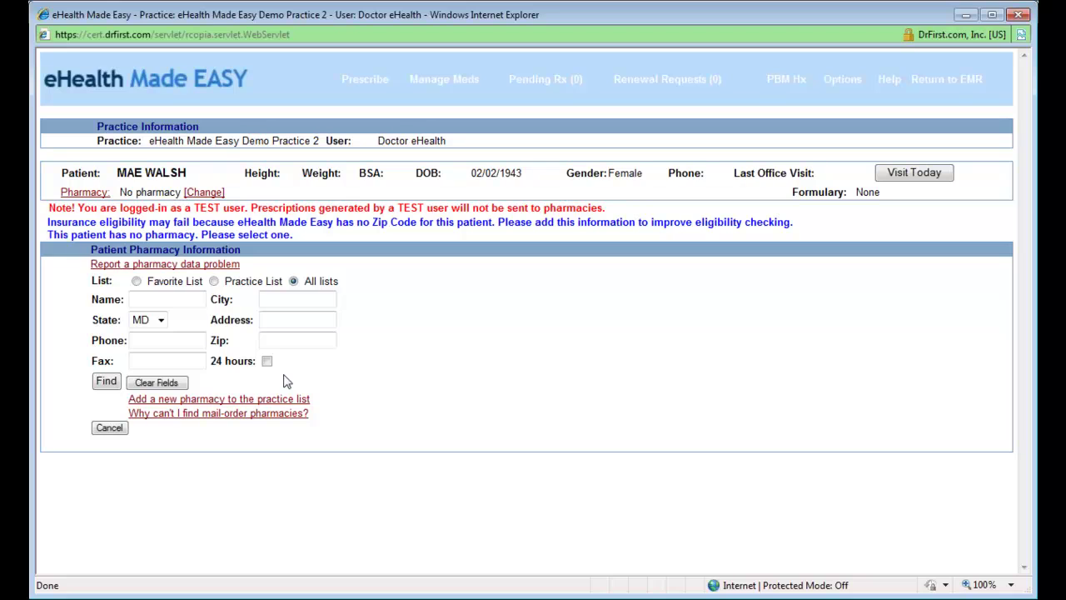
pyautogui.click(158, 321)
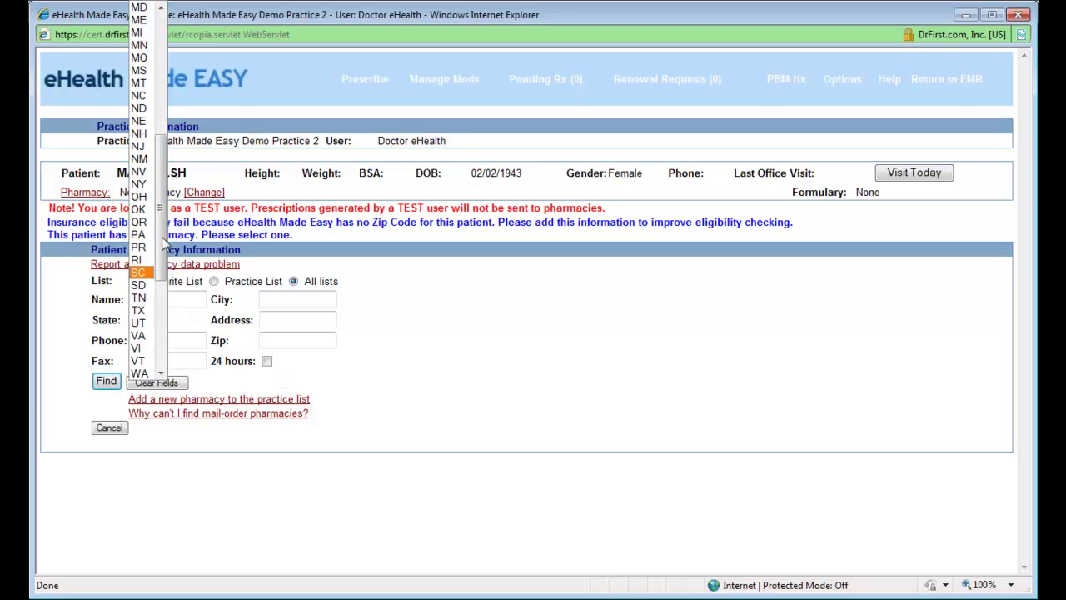
pyautogui.click(139, 196)
pyautogui.click(289, 340)
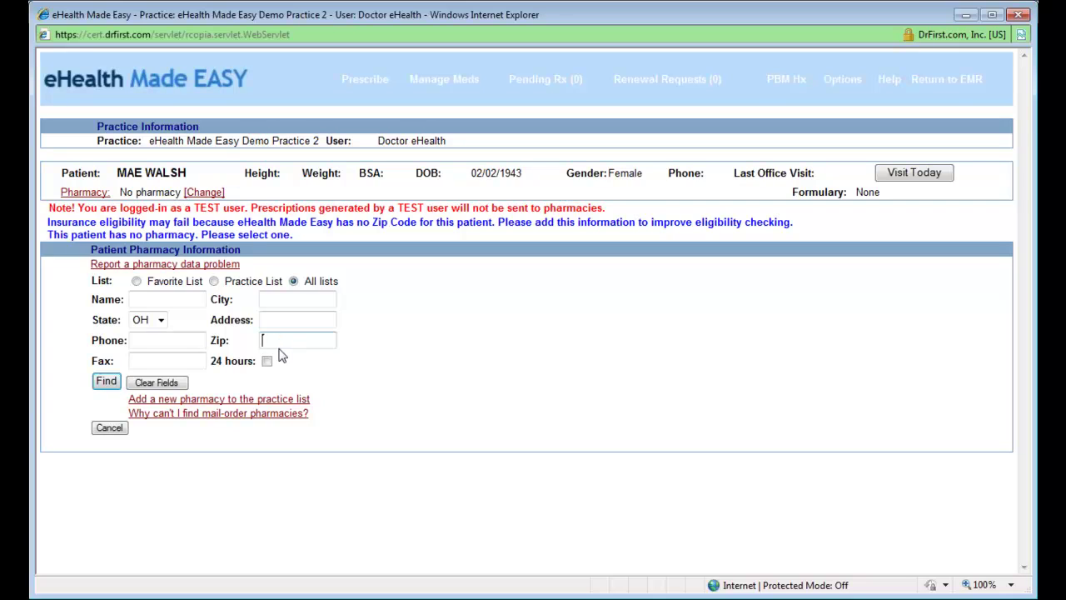
pyautogui.write('44122')
pyautogui.click(105, 382)
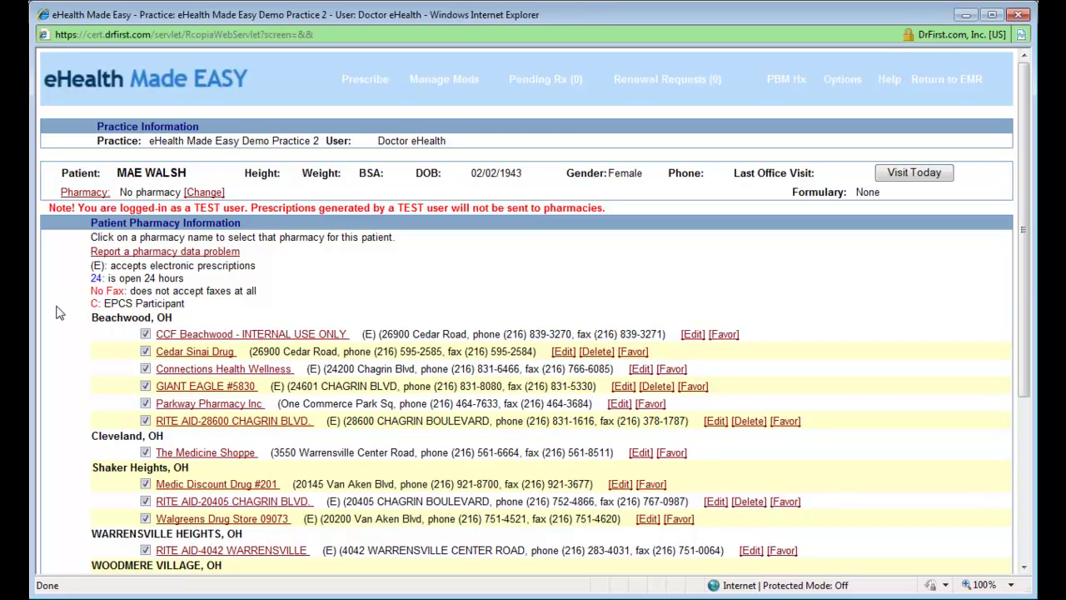
# - Set CVS/pharmacy #3301 in Woodmere Village as the patient's pharmacy and check the patient's saved pharmacy choices
pyautogui.scroll(-2, 58, 314)
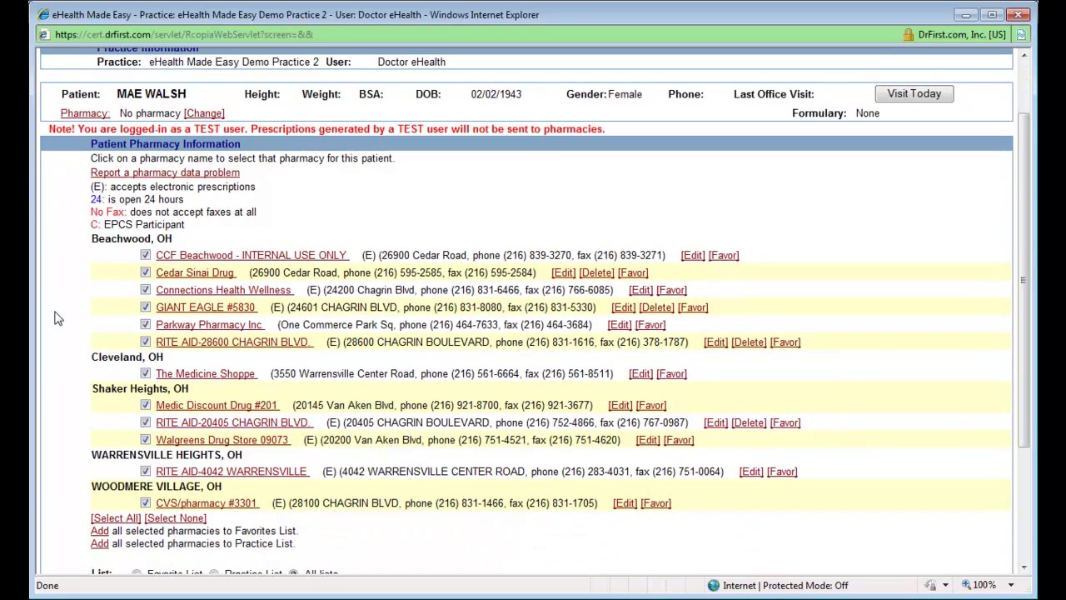
pyautogui.click(223, 504)
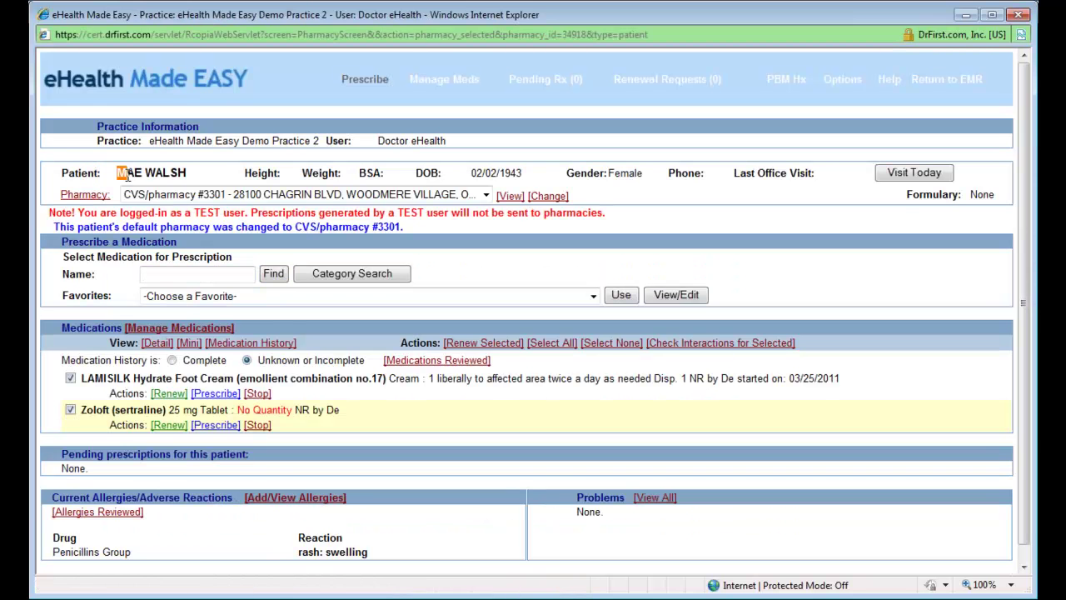
pyautogui.moveTo(117, 174); pyautogui.dragTo(188, 175)
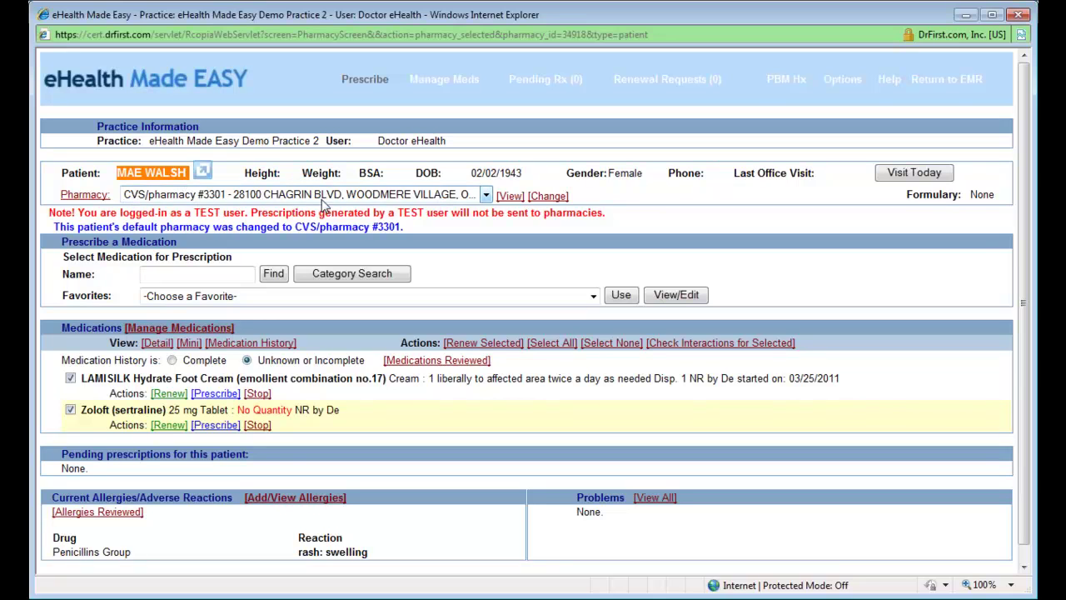
pyautogui.click(487, 195)
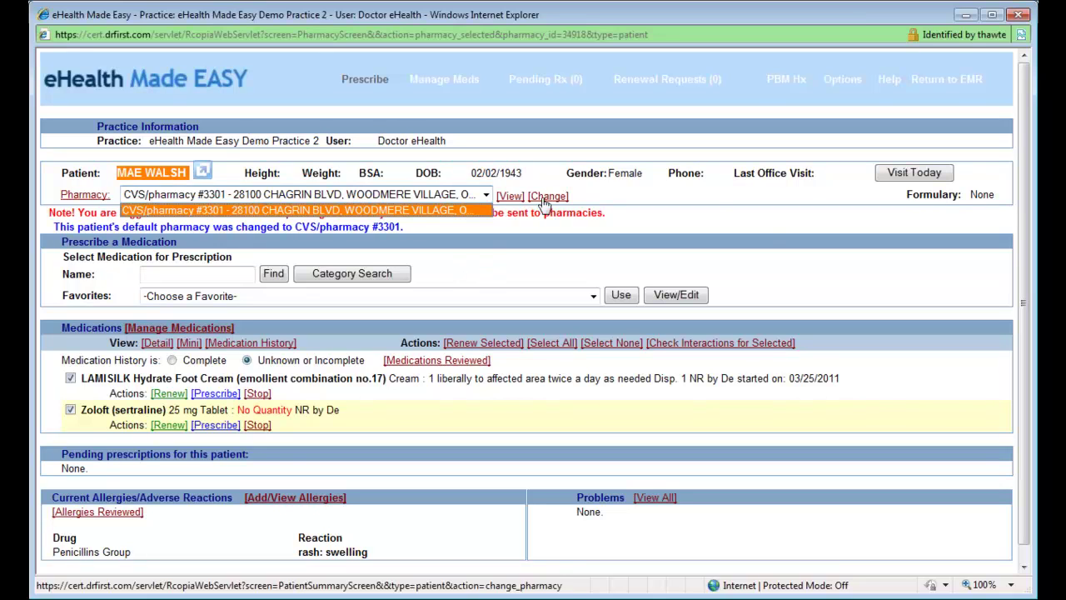
pyautogui.click(761, 226)
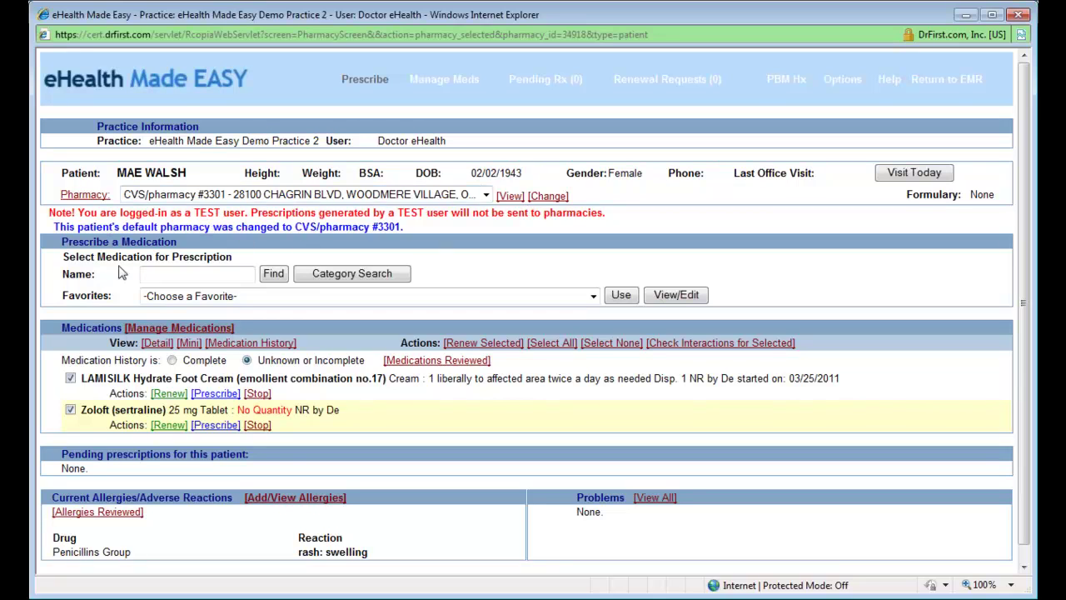
# - Search for amoxi among medications to prescribe and select the amoxicillin 250 mg Capsule
pyautogui.click(172, 275)
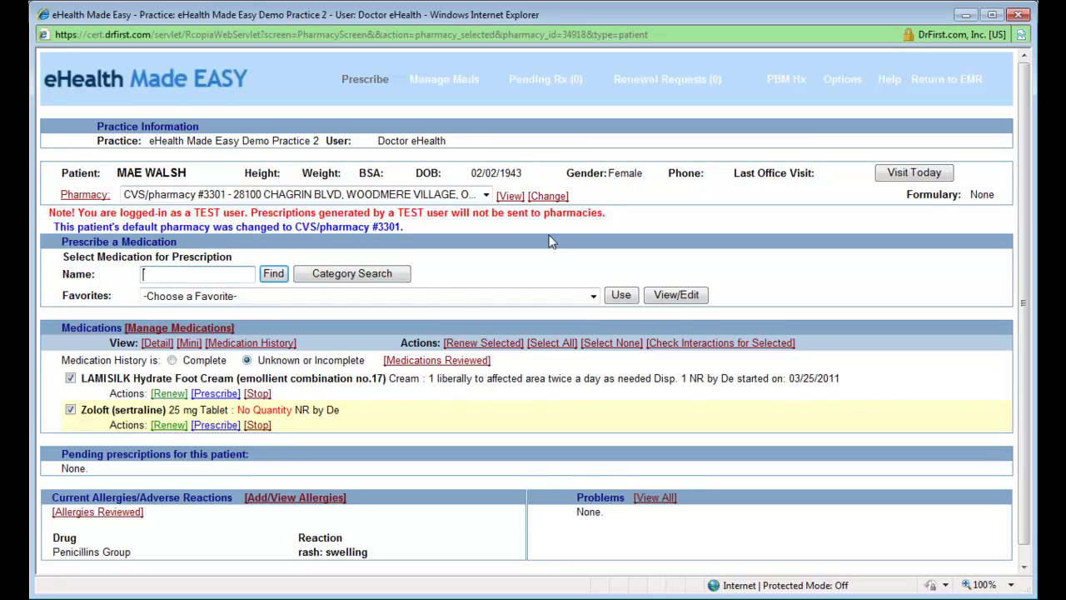
pyautogui.write('amoxi')
pyautogui.click(272, 274)
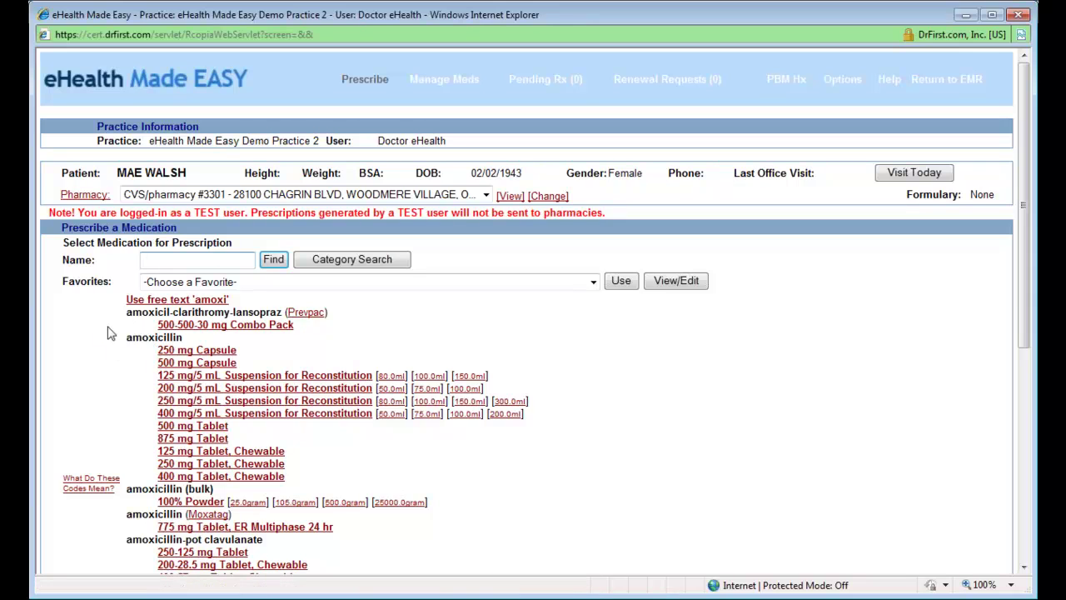
pyautogui.scroll(-2, 139, 387)
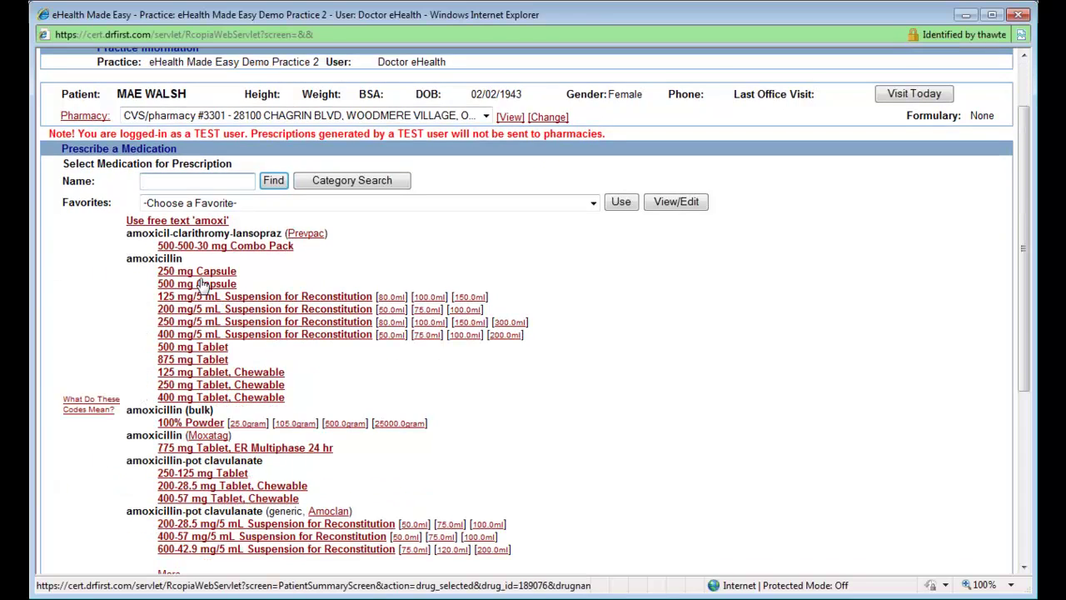
pyautogui.click(198, 273)
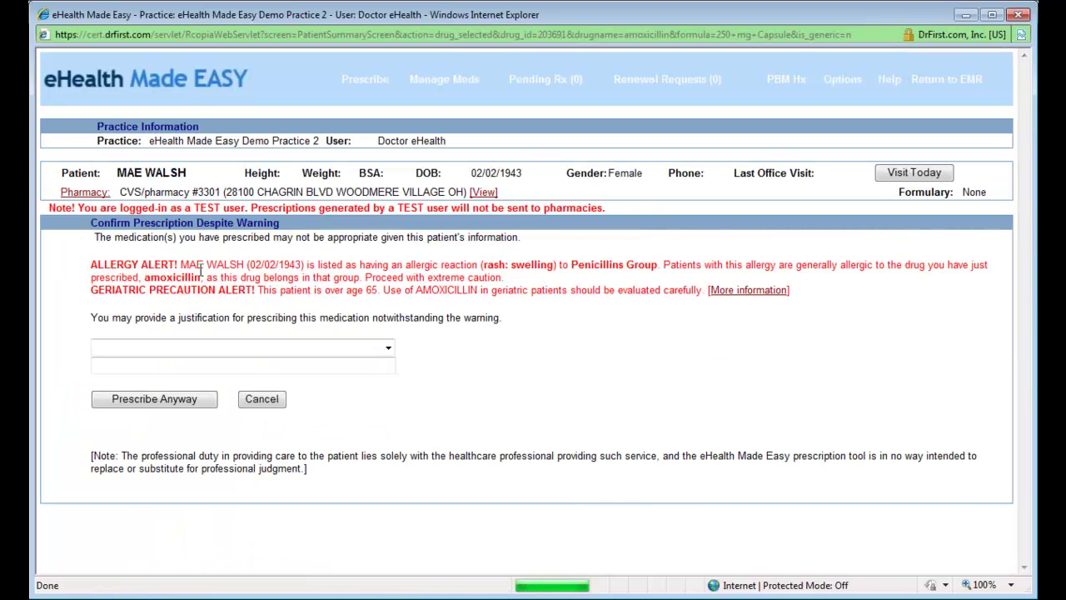
# - Read the allergy and geriatric precaution alerts for amoxicillin against the patient's listed reaction and date of birth
pyautogui.moveTo(92, 264); pyautogui.dragTo(510, 276)
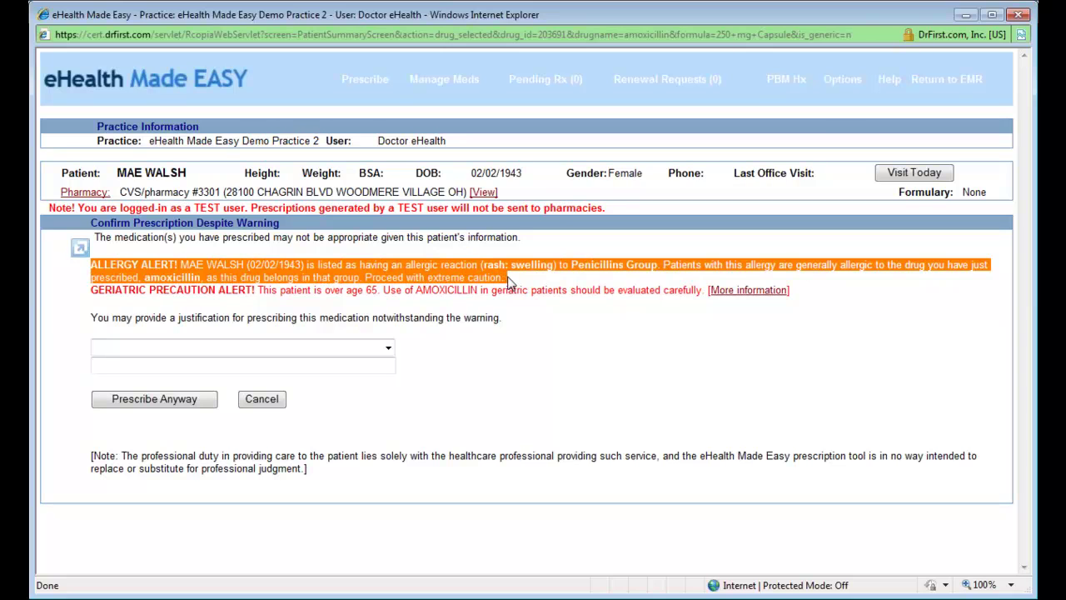
pyautogui.click(509, 276)
pyautogui.moveTo(482, 264); pyautogui.dragTo(533, 275)
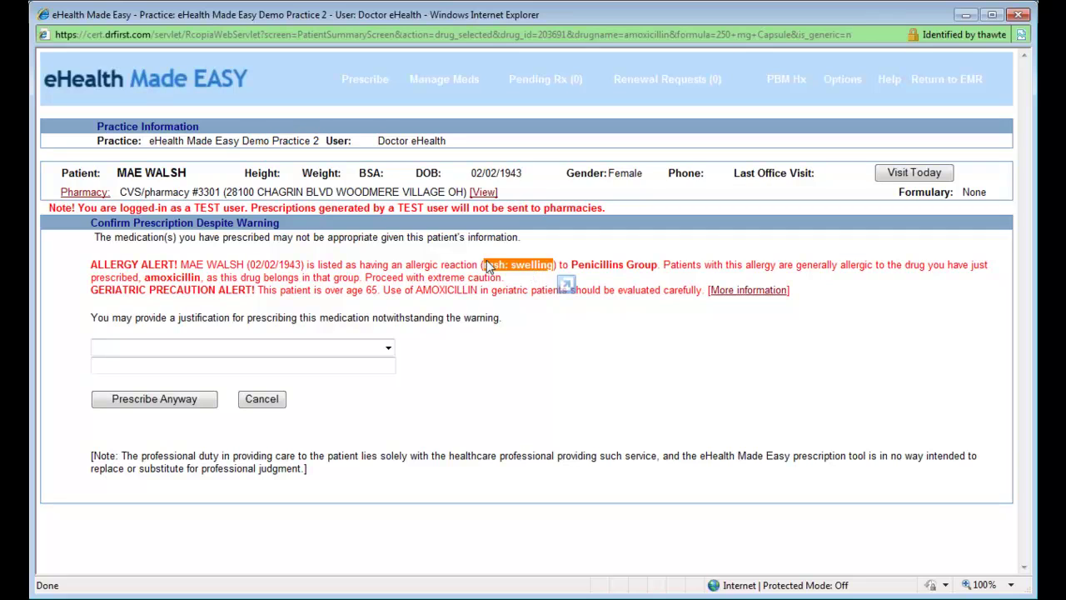
pyautogui.moveTo(92, 291); pyautogui.dragTo(252, 285)
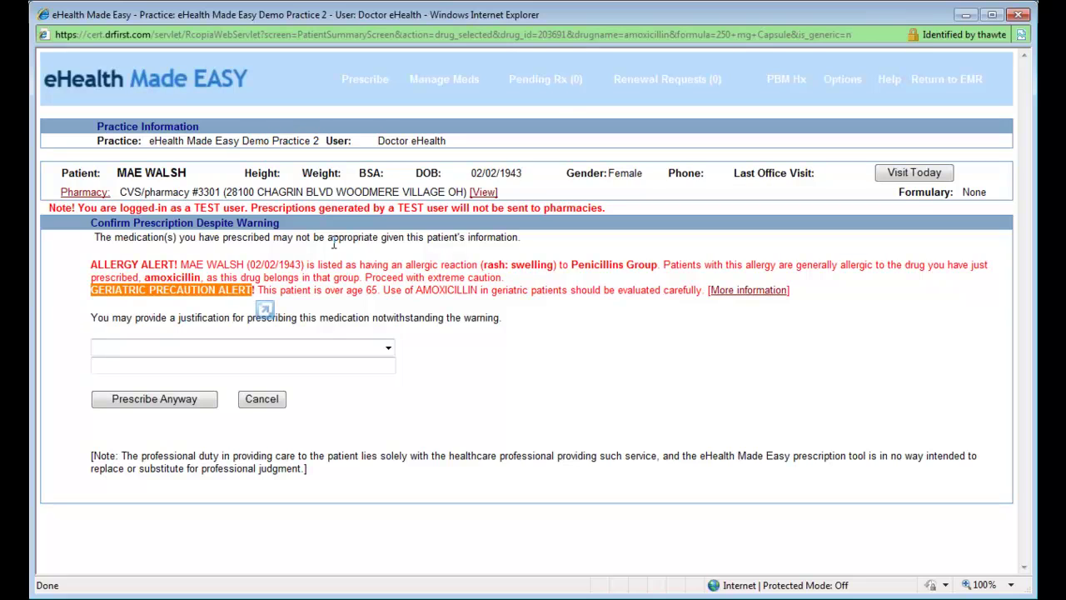
pyautogui.moveTo(472, 172); pyautogui.dragTo(521, 173)
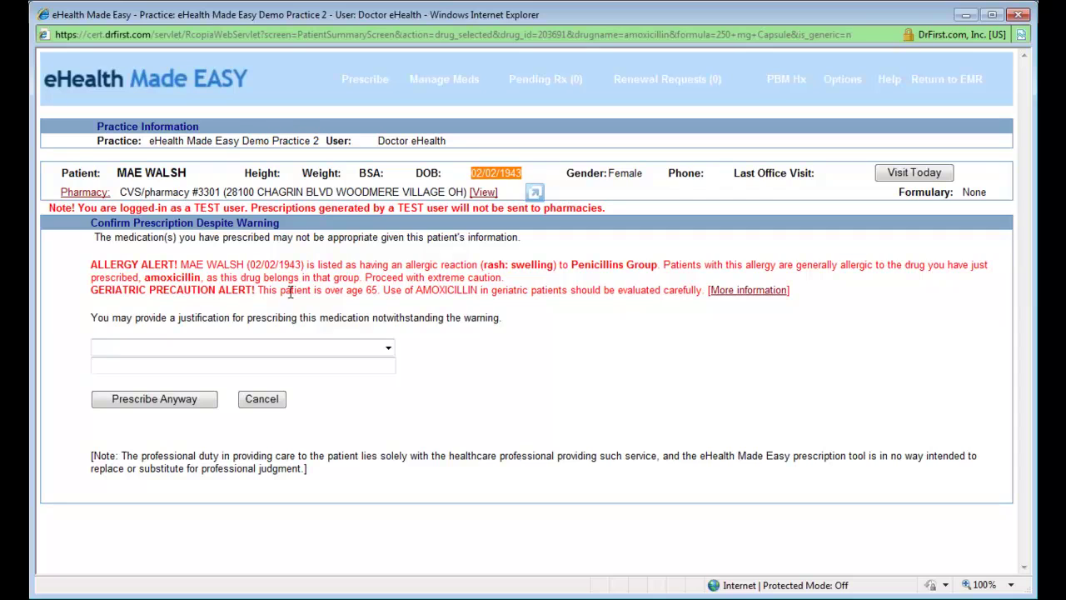
pyautogui.moveTo(283, 289); pyautogui.dragTo(636, 290)
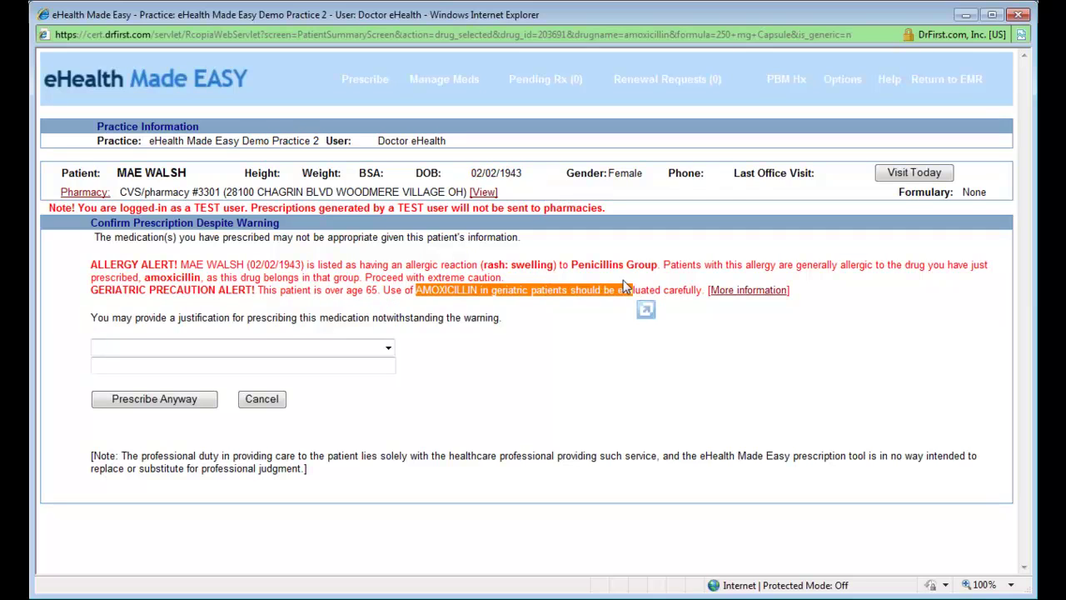
# - Justify the override with "Patient tolerates medication pair currently or in past" and prescribe the amoxicillin anyway
pyautogui.click(388, 349)
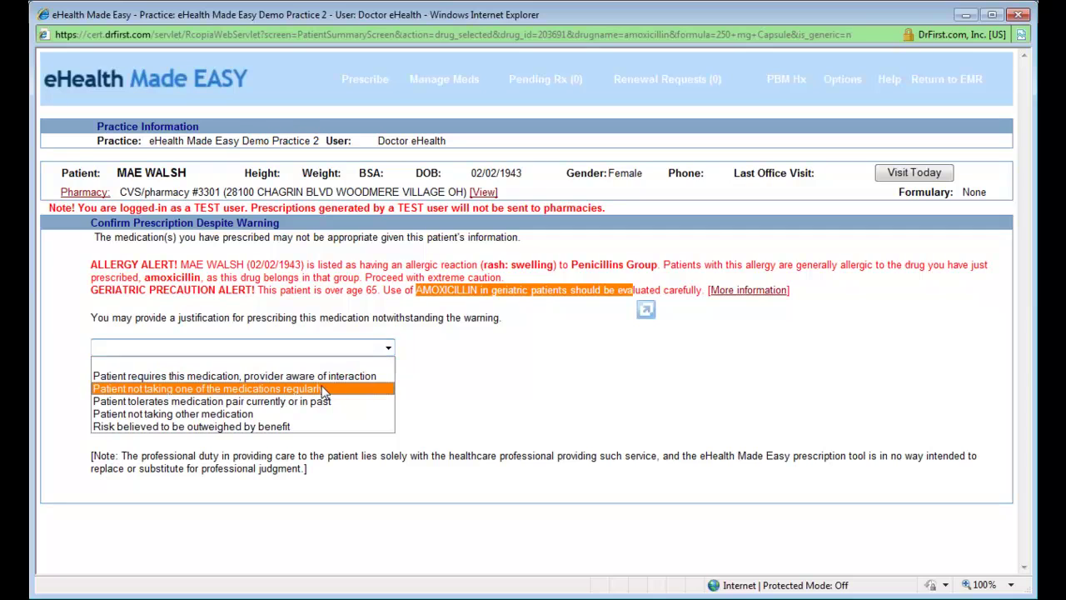
pyautogui.click(277, 401)
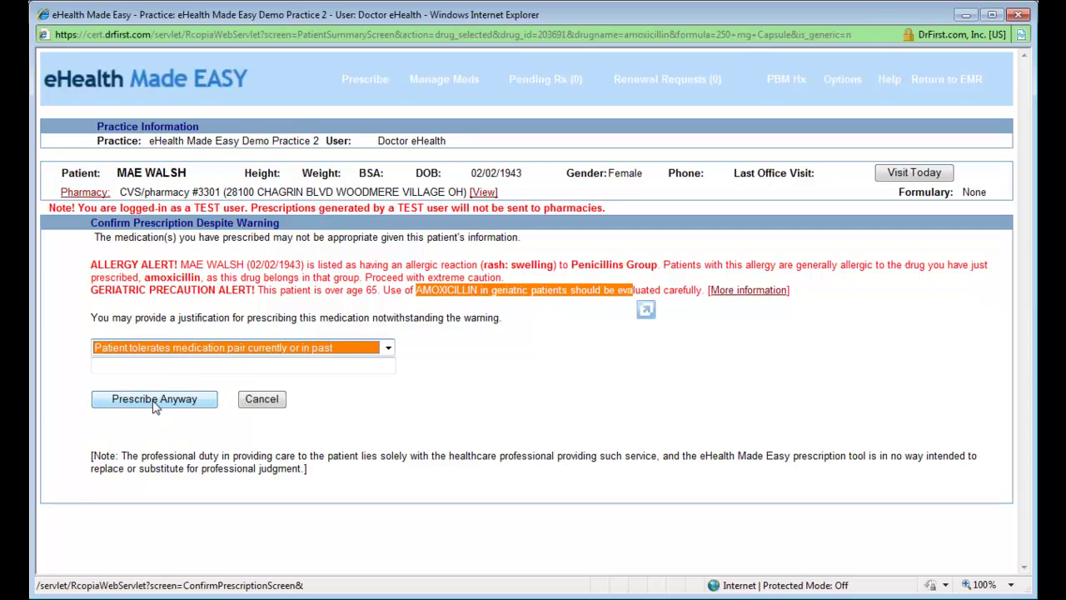
pyautogui.click(154, 400)
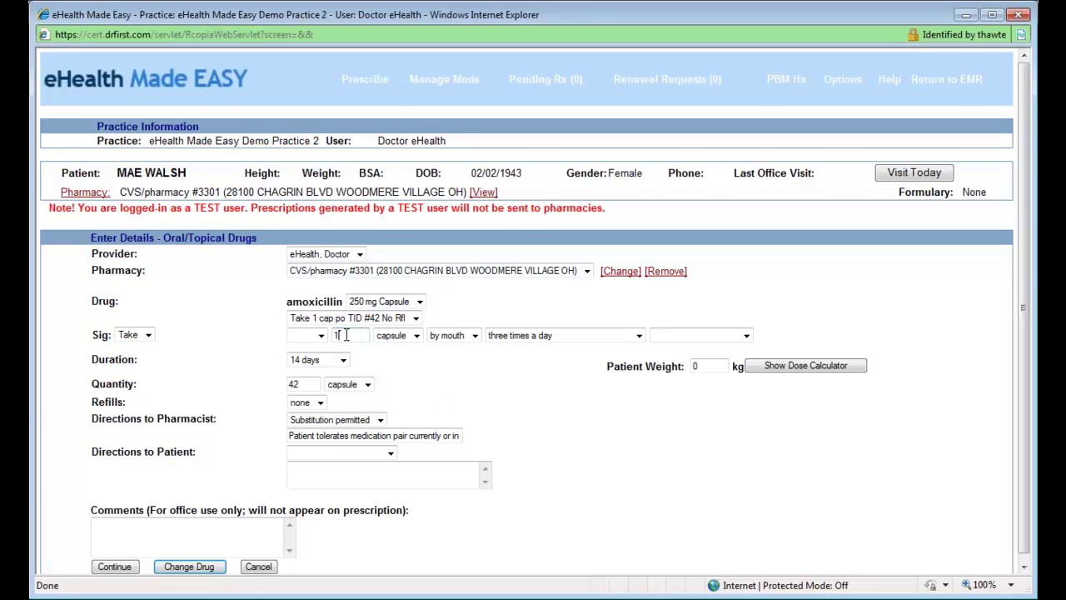
# - Set the amoxicillin dose to 2 capsules and its duration to seven days
pyautogui.moveTo(345, 335); pyautogui.dragTo(331, 336)
pyautogui.write('2')
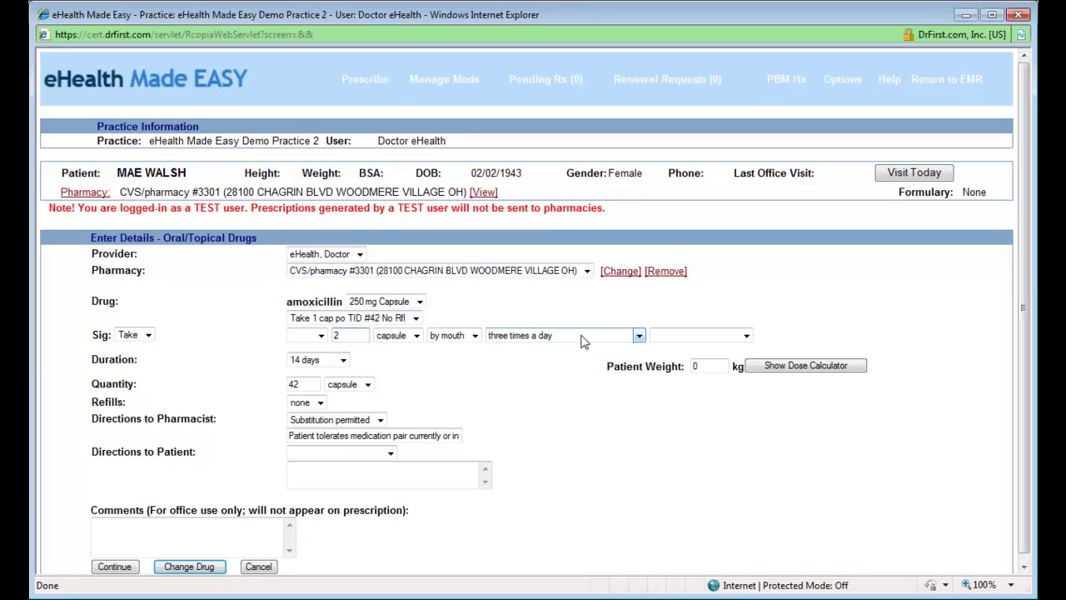
pyautogui.click(343, 361)
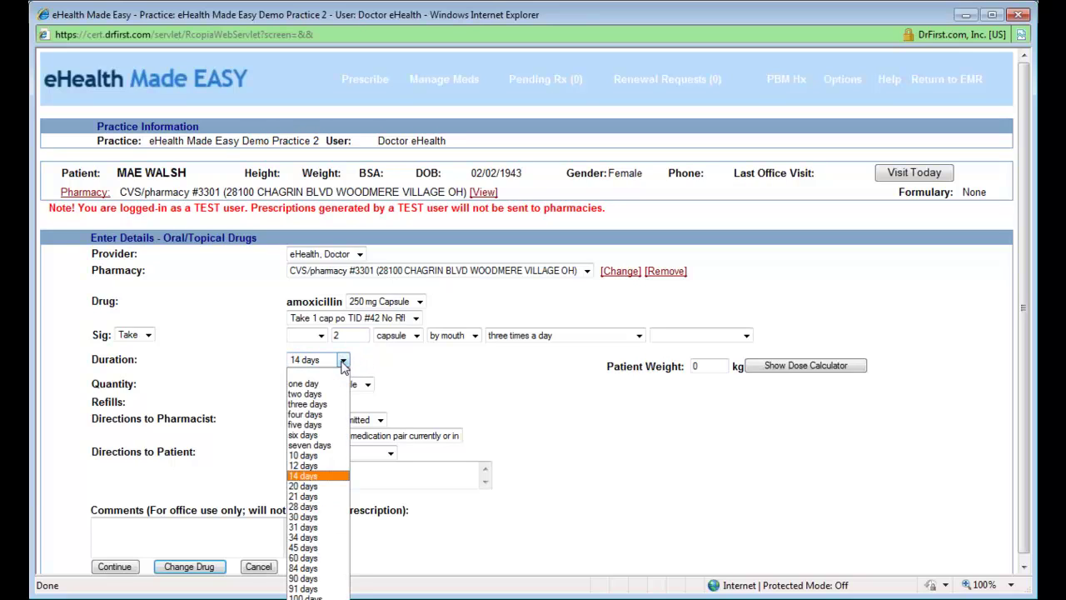
pyautogui.click(338, 445)
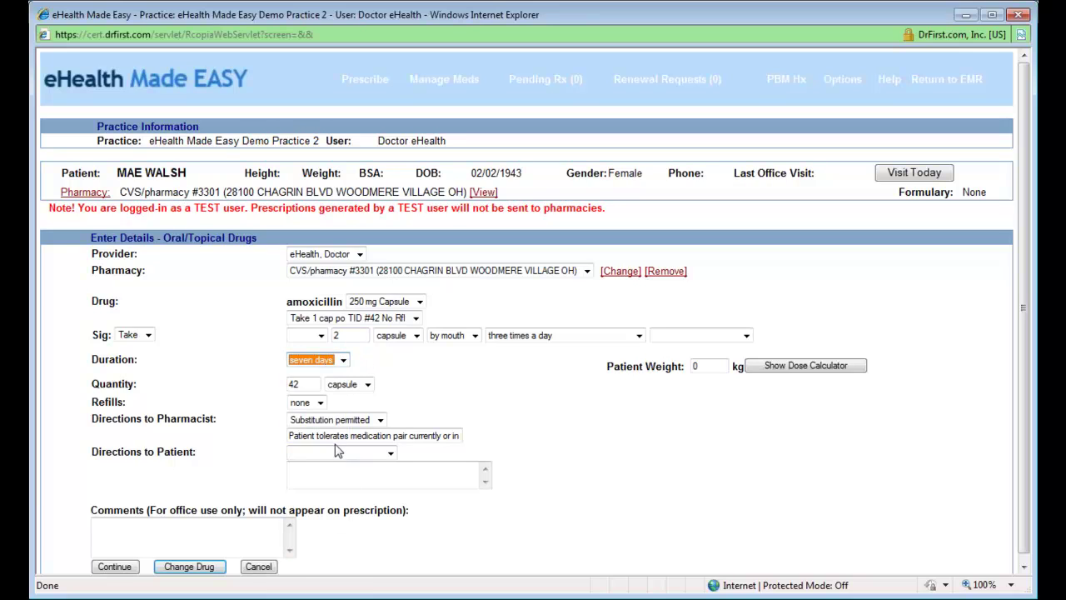
# - Reselect seven days as the amoxicillin duration and enter a quantity of 42 capsules
pyautogui.click(305, 383)
pyautogui.doubleClick(309, 382)
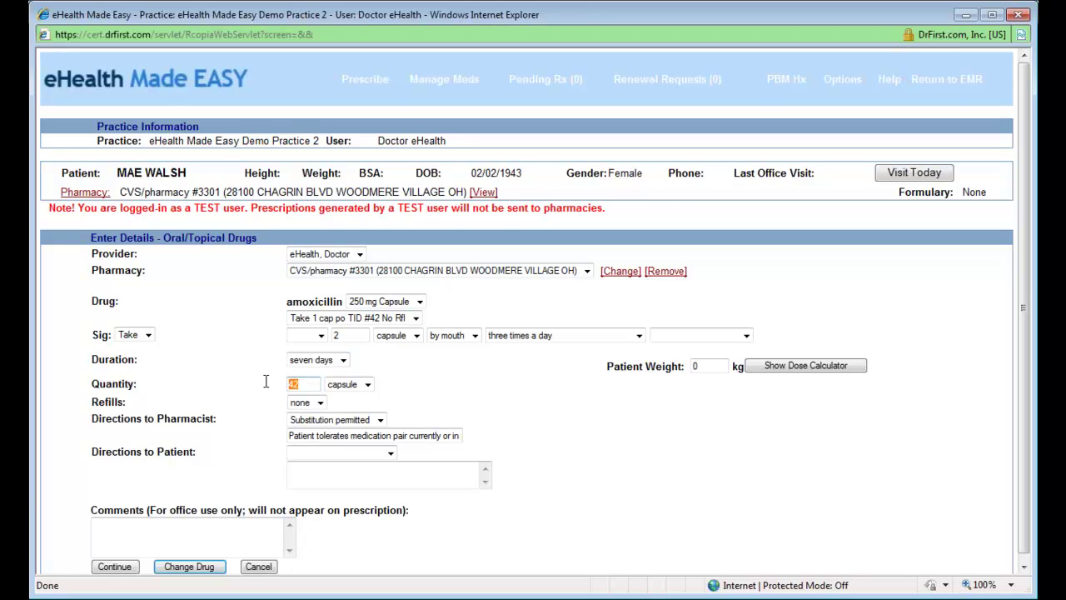
pyautogui.write('14')
pyautogui.press('BackSpace')
pyautogui.press('BackSpace')
pyautogui.click(325, 360)
pyautogui.click(317, 446)
pyautogui.click(680, 337)
pyautogui.click(681, 338)
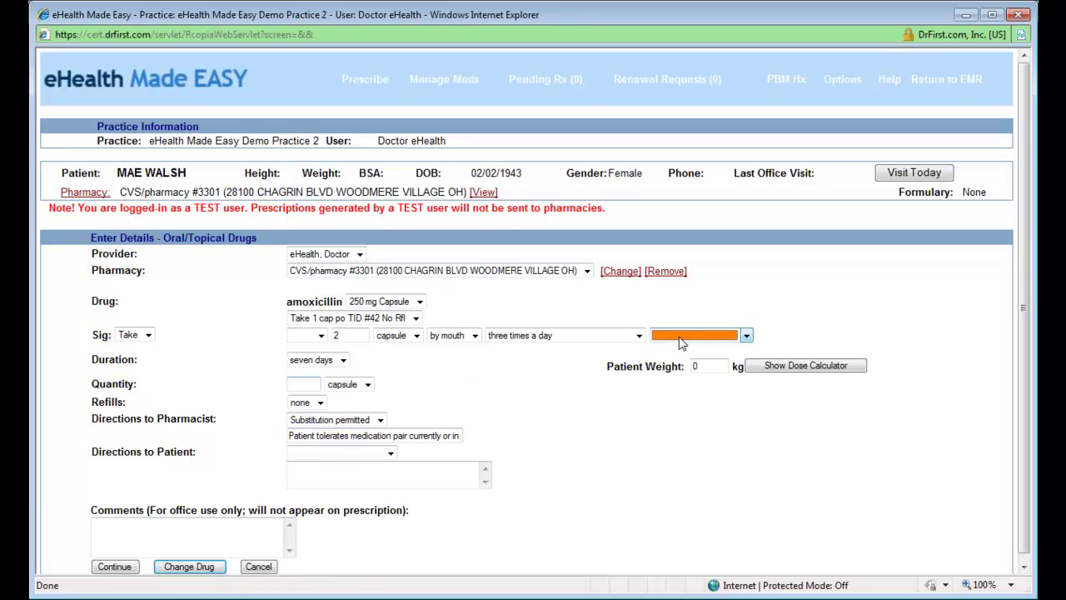
pyautogui.click(315, 384)
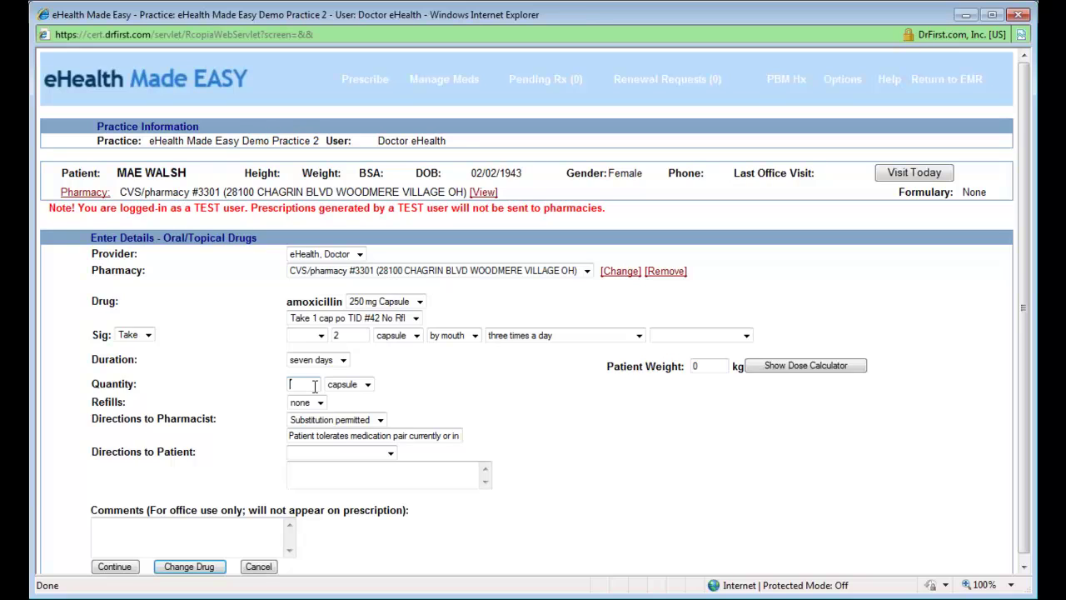
pyautogui.write('42')
# - Check the override reason in the pharmacist directions, keep "Substitution permitted" and continue to the prescription review
pyautogui.scroll(-1, 261, 410)
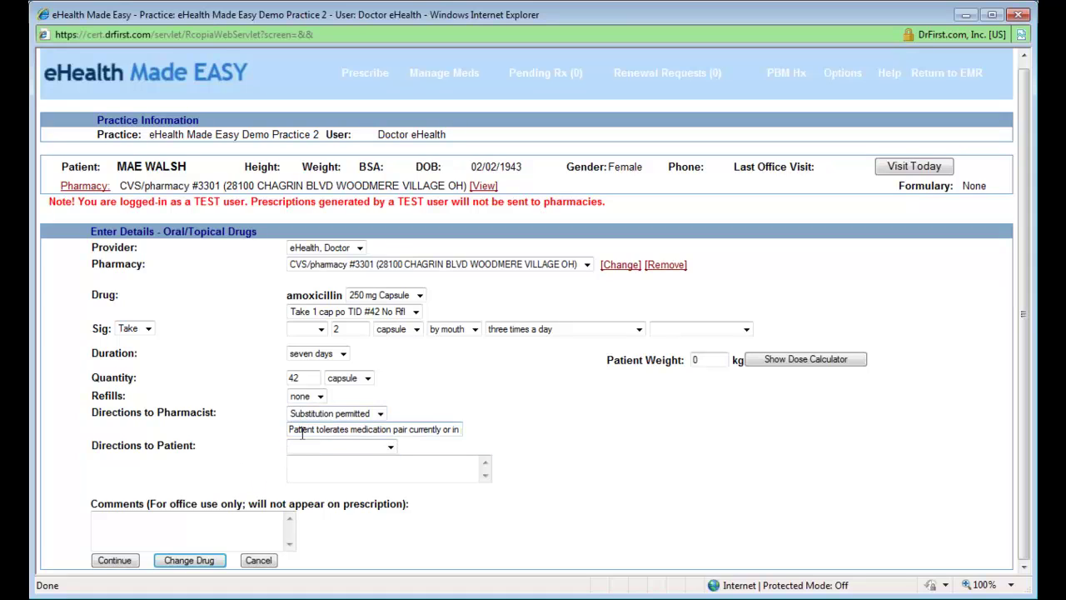
pyautogui.moveTo(292, 431); pyautogui.dragTo(500, 443)
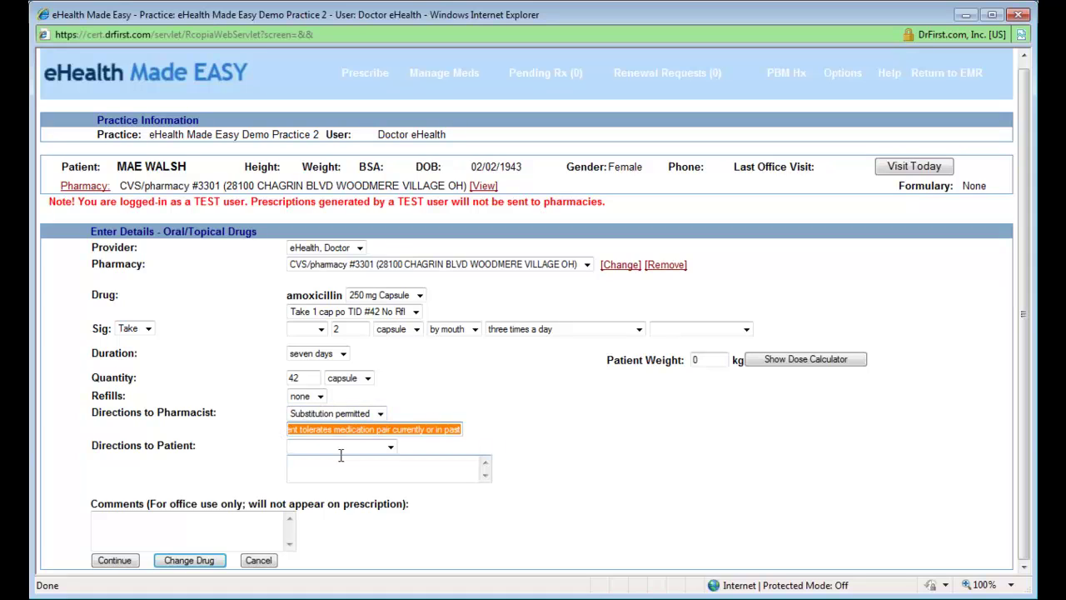
pyautogui.click(140, 414)
pyautogui.tripleClick(125, 408)
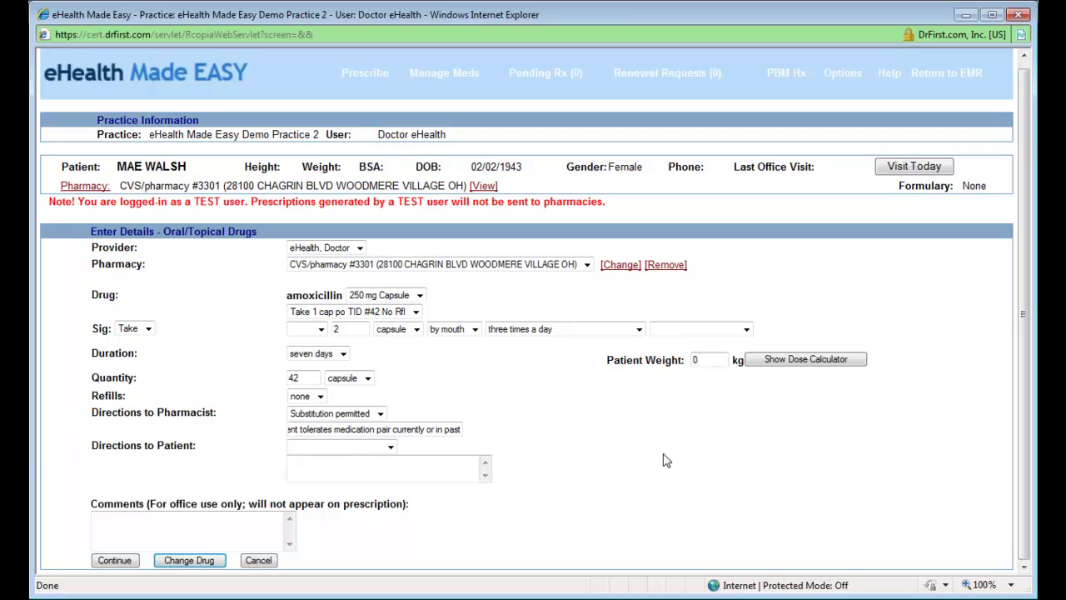
pyautogui.click(380, 413)
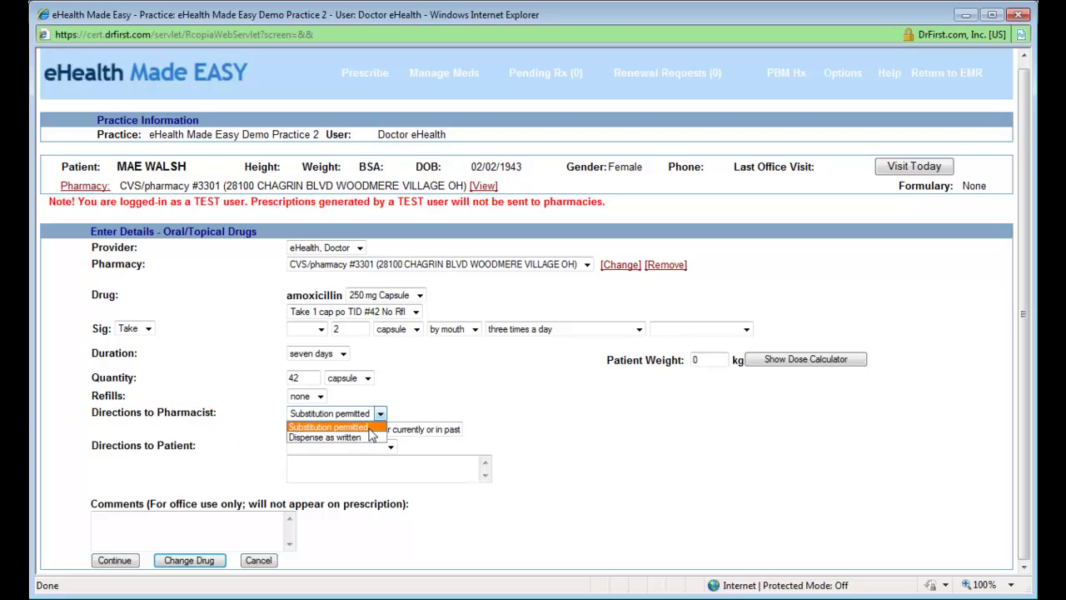
pyautogui.click(525, 418)
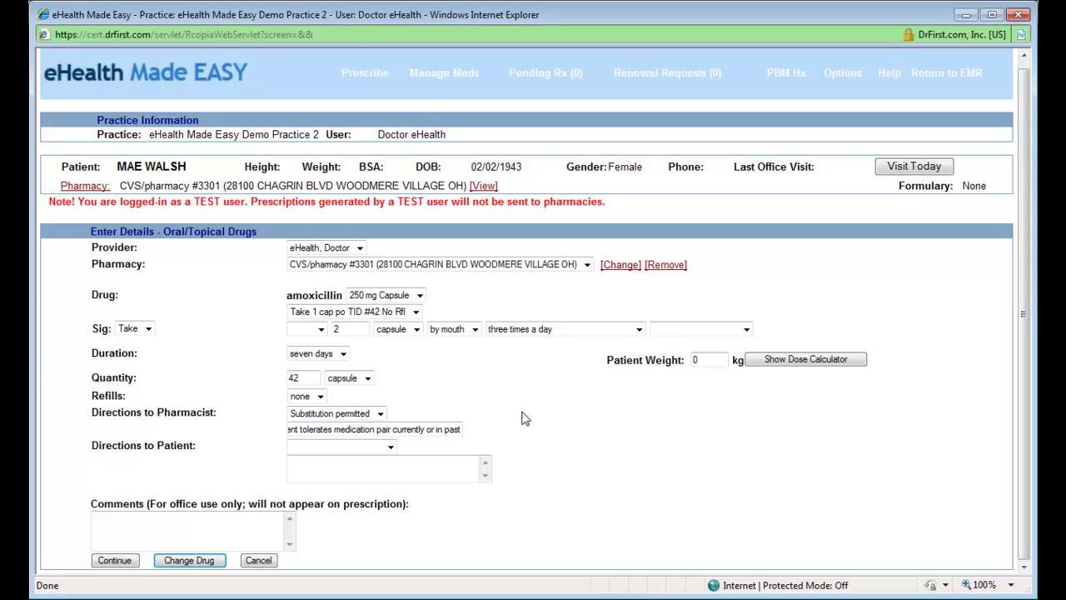
pyautogui.click(112, 561)
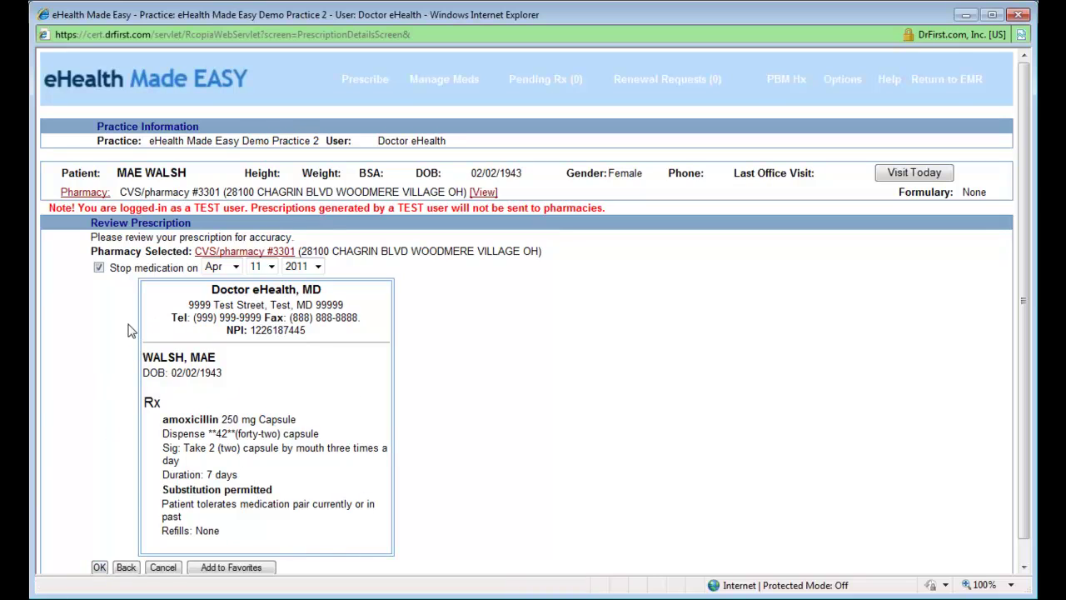
# - Review the amoxicillin prescription's quantity, sig, substitution and override note for accuracy, and approve it
pyautogui.scroll(-1, 119, 343)
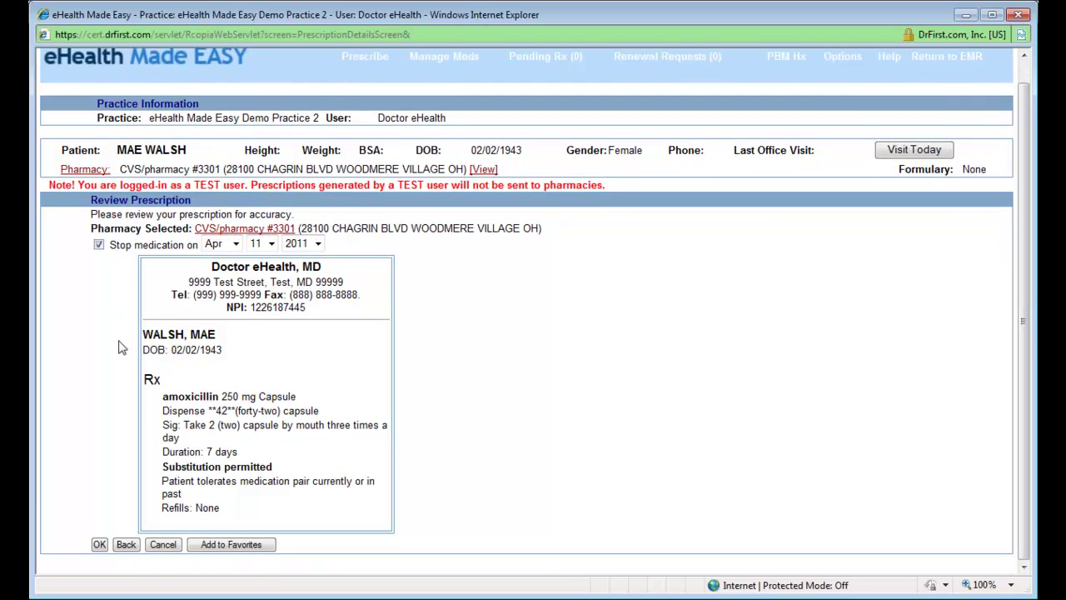
pyautogui.moveTo(162, 397); pyautogui.dragTo(239, 439)
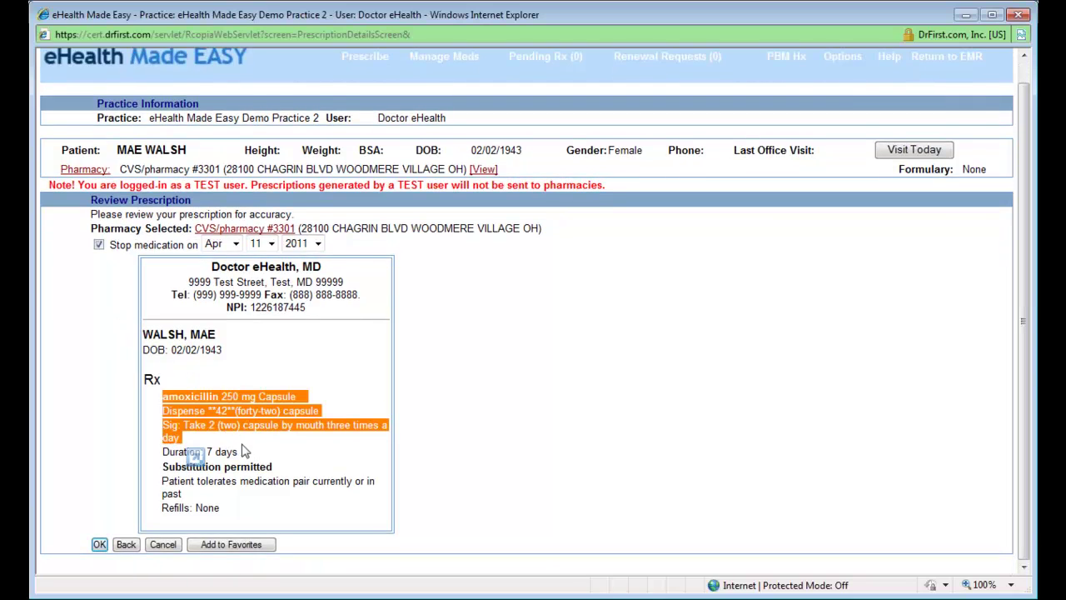
pyautogui.moveTo(163, 467); pyautogui.dragTo(208, 469)
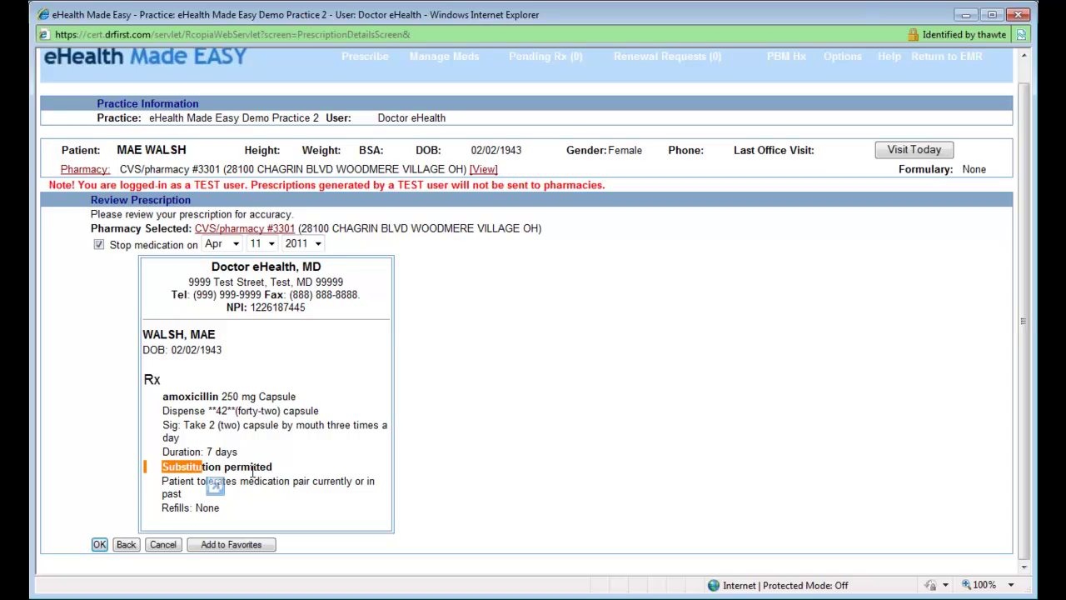
pyautogui.tripleClick(191, 467)
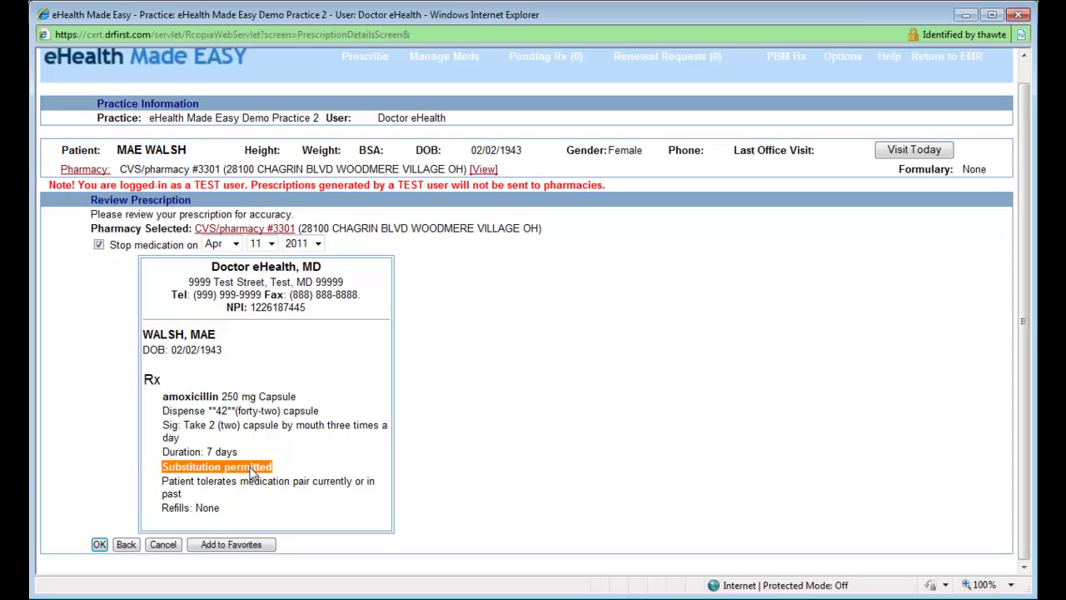
pyautogui.tripleClick(179, 487)
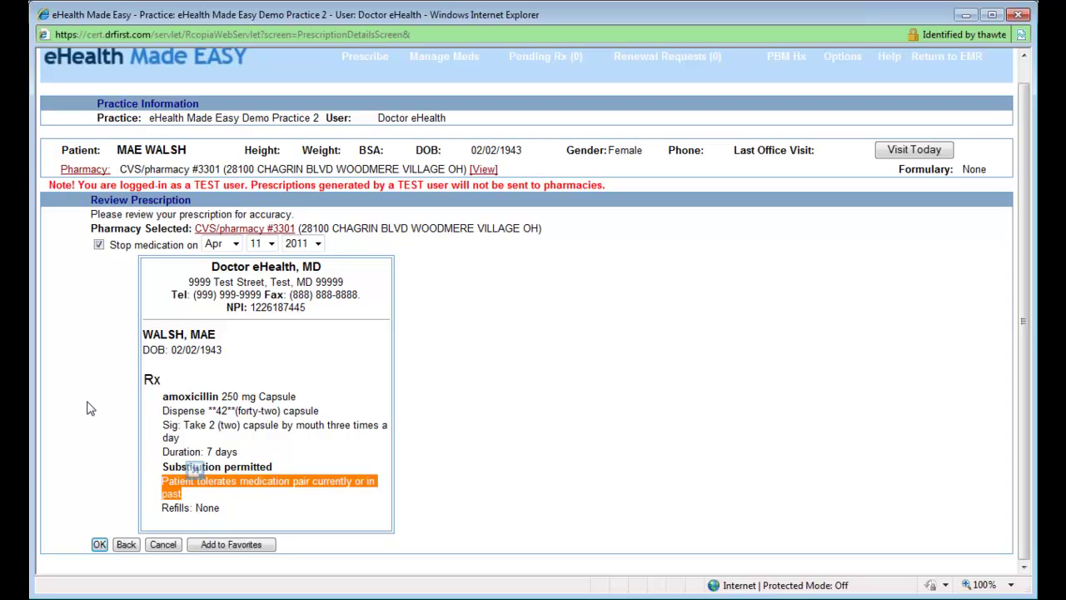
pyautogui.click(99, 550)
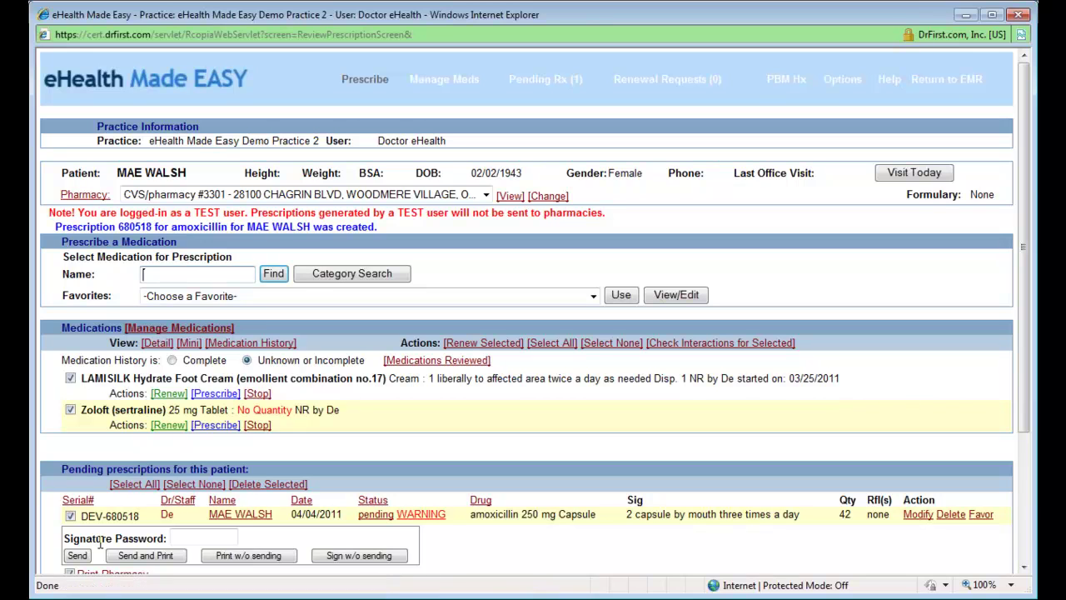
# - Enter the signature password for the pending amoxicillin prescription and send it to the pharmacy
pyautogui.scroll(-3, 55, 456)
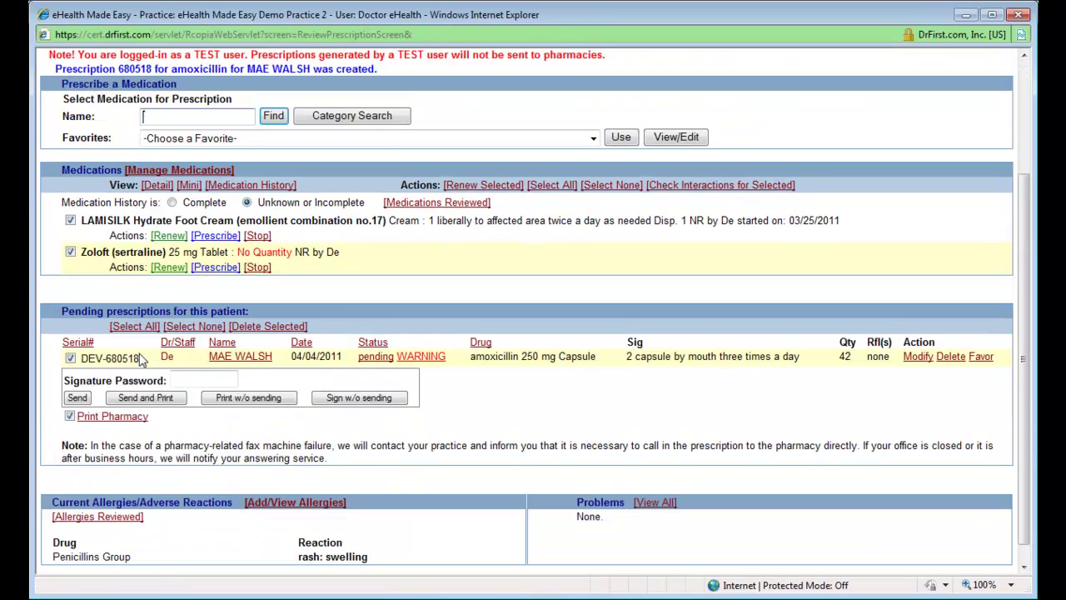
pyautogui.moveTo(78, 309); pyautogui.dragTo(277, 307)
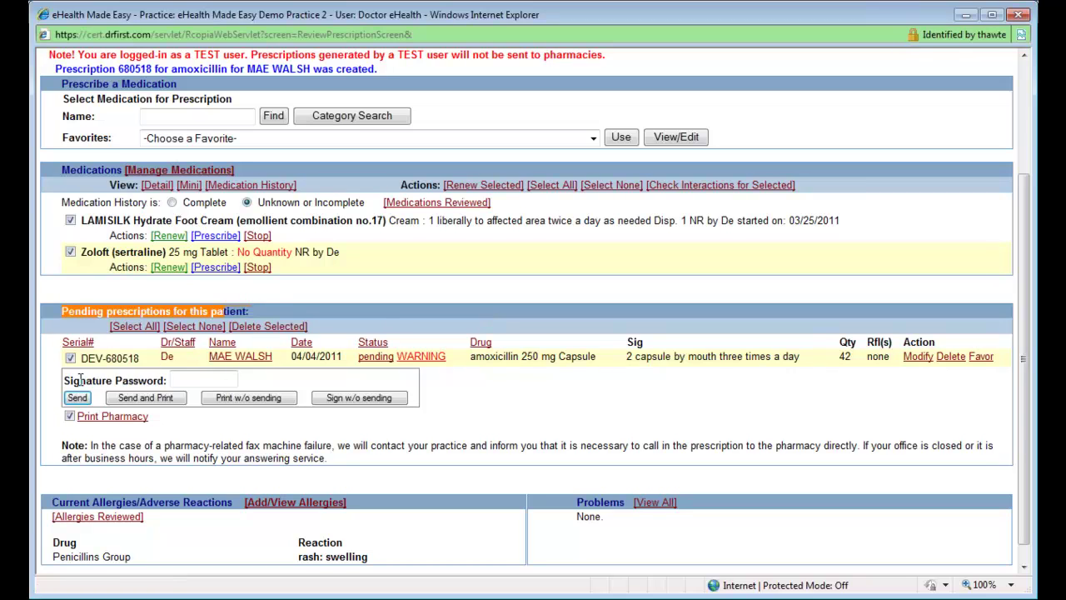
pyautogui.moveTo(81, 379); pyautogui.dragTo(186, 380)
pyautogui.click(185, 381)
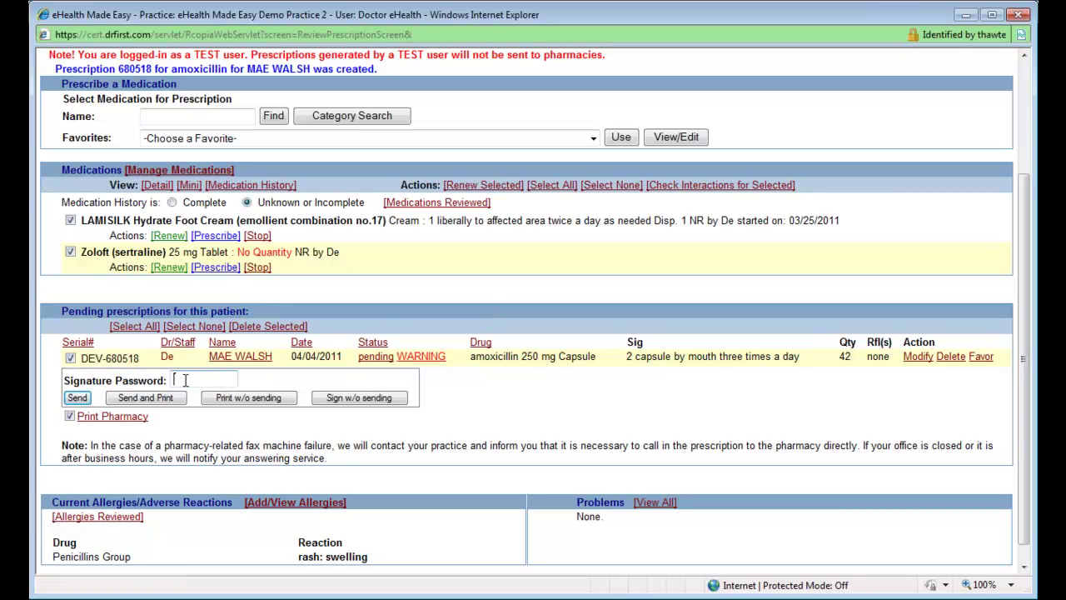
pyautogui.click(74, 399)
pyautogui.write('•••••')
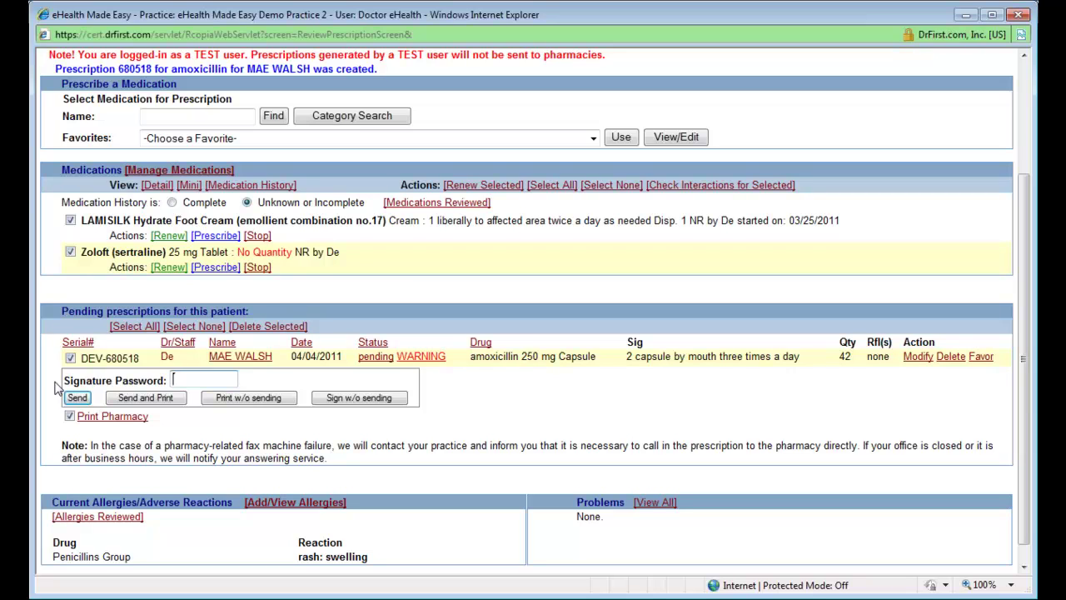
pyautogui.write('•••')
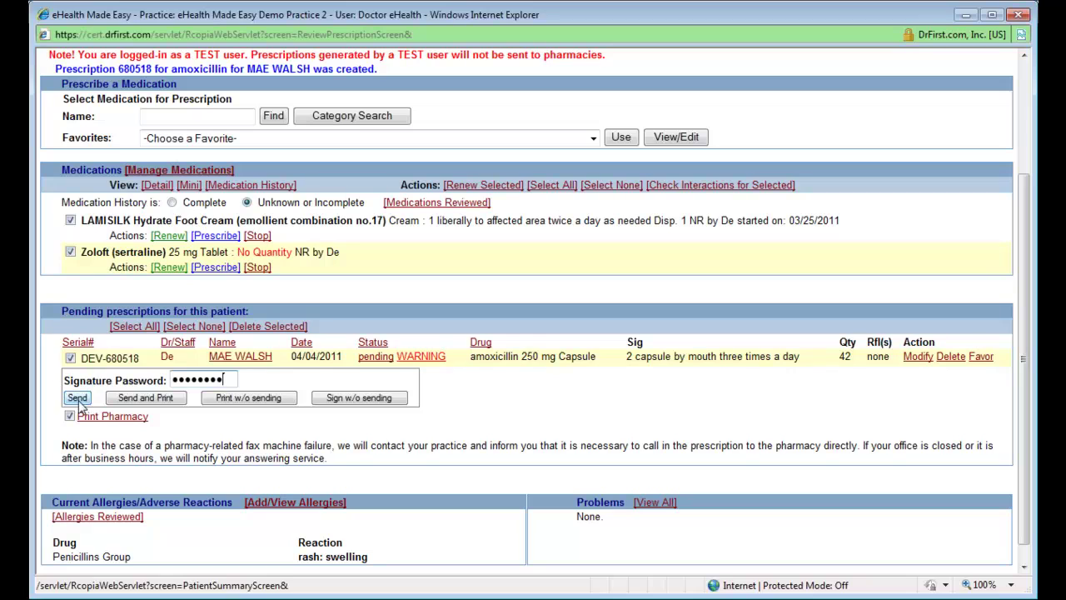
pyautogui.click(78, 398)
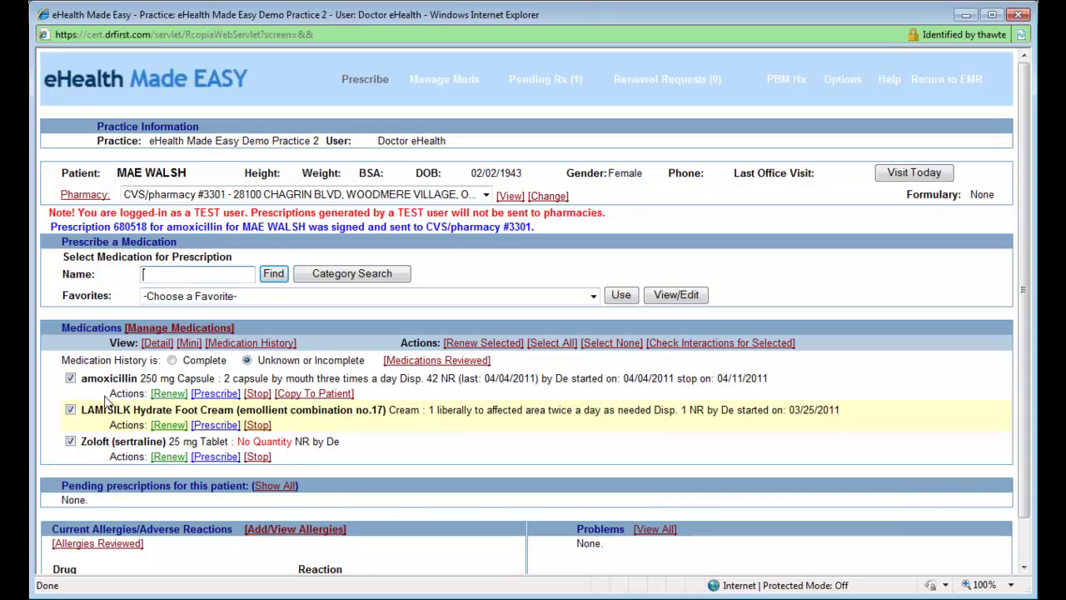
# - Return to the EMR progress note and check the Active Medications section and the plan's Rx entry
pyautogui.click(947, 88)
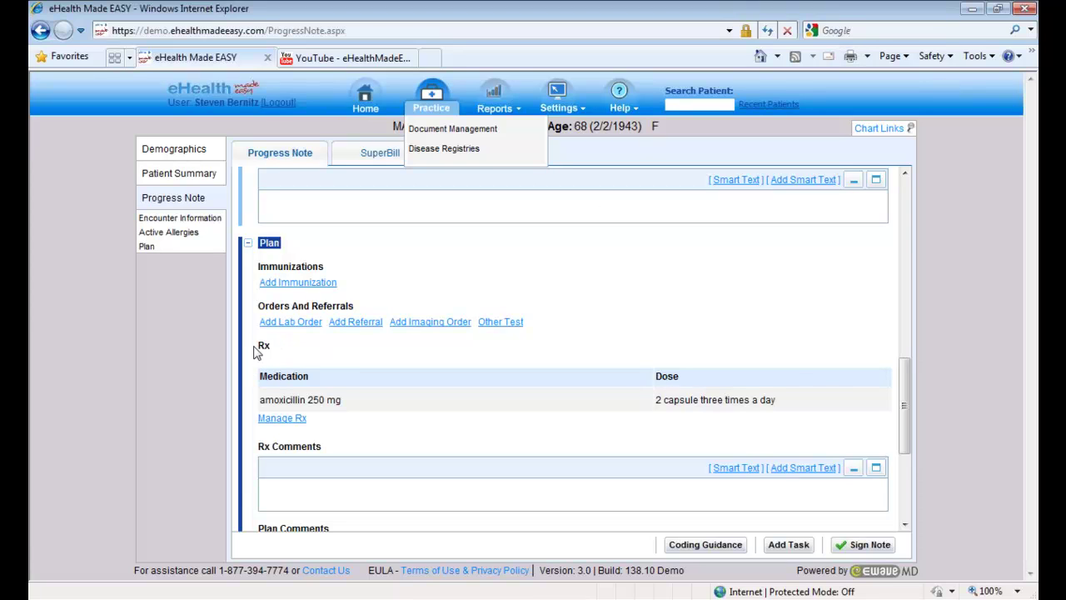
pyautogui.scroll(3, 601, 306)
pyautogui.scroll(7, 598, 307)
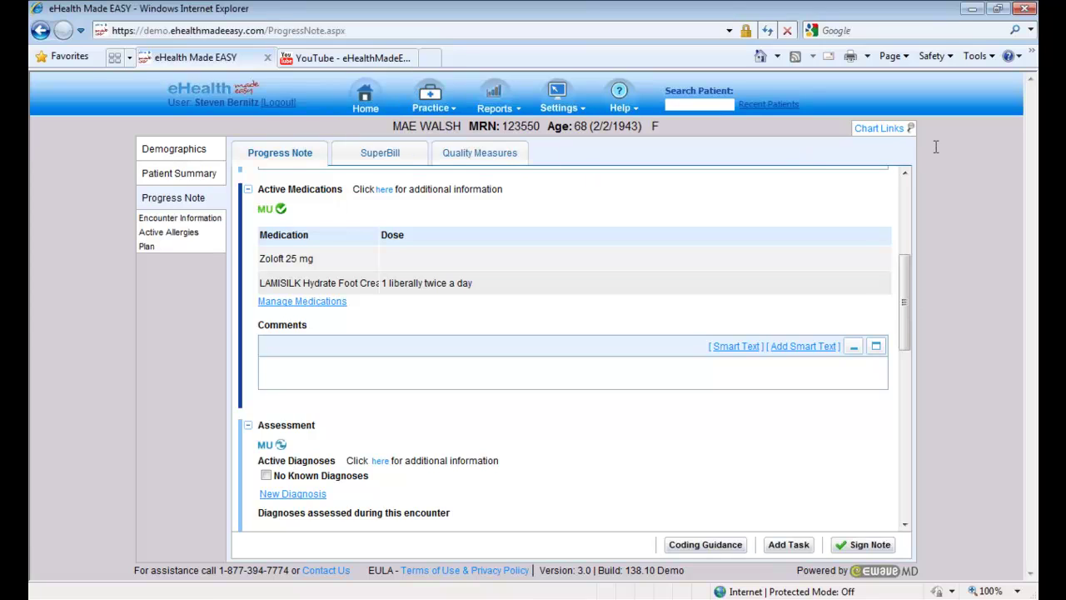
pyautogui.moveTo(884, 129)
pyautogui.scroll(-3, 624, 335)
pyautogui.scroll(-9, 624, 335)
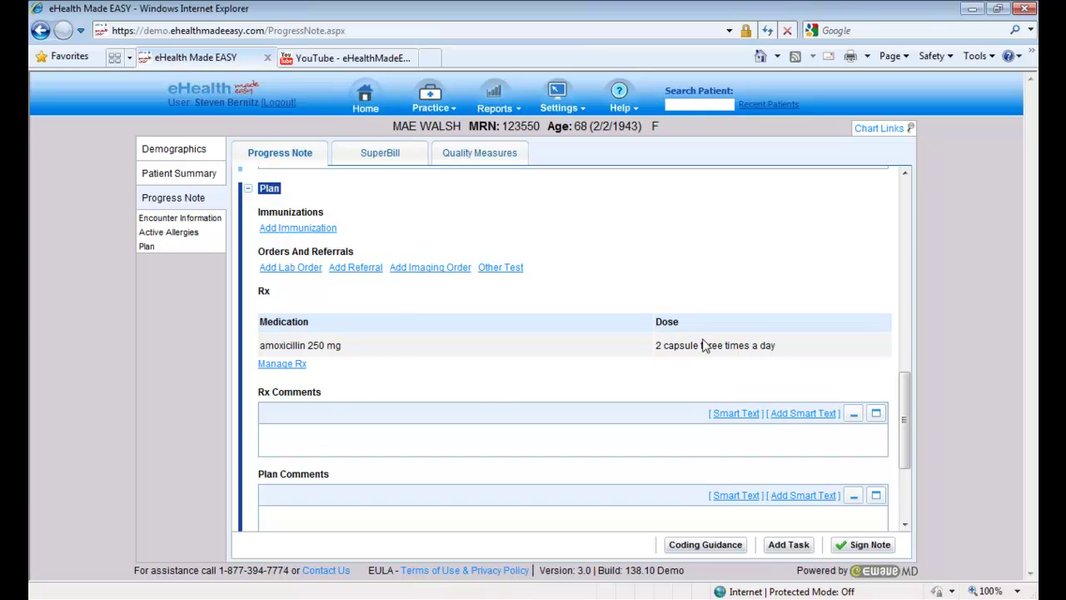
# - Sign the progress note and close its print preview
pyautogui.click(864, 550)
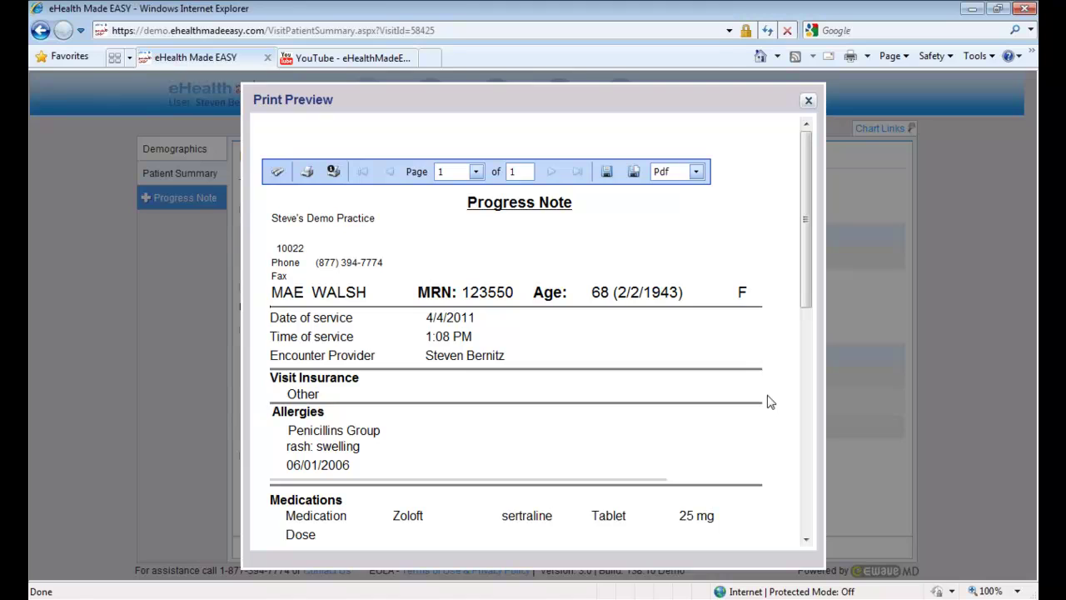
pyautogui.click(808, 100)
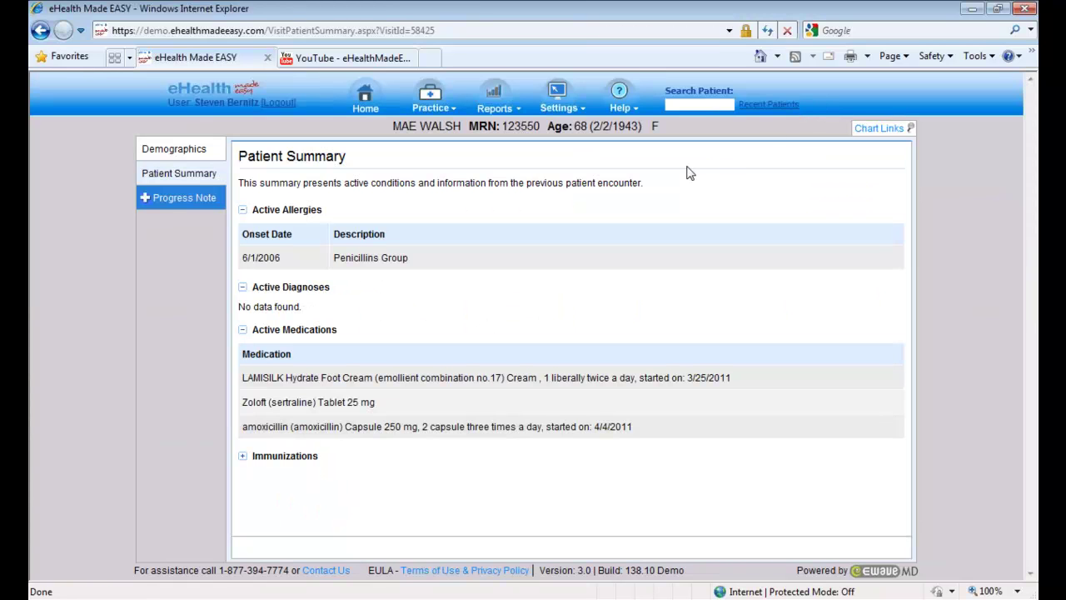
# - Review the allergies, medications and Rx in the 4/4/2011 past progress note, and check amoxicillin in the patient summary
pyautogui.click(875, 130)
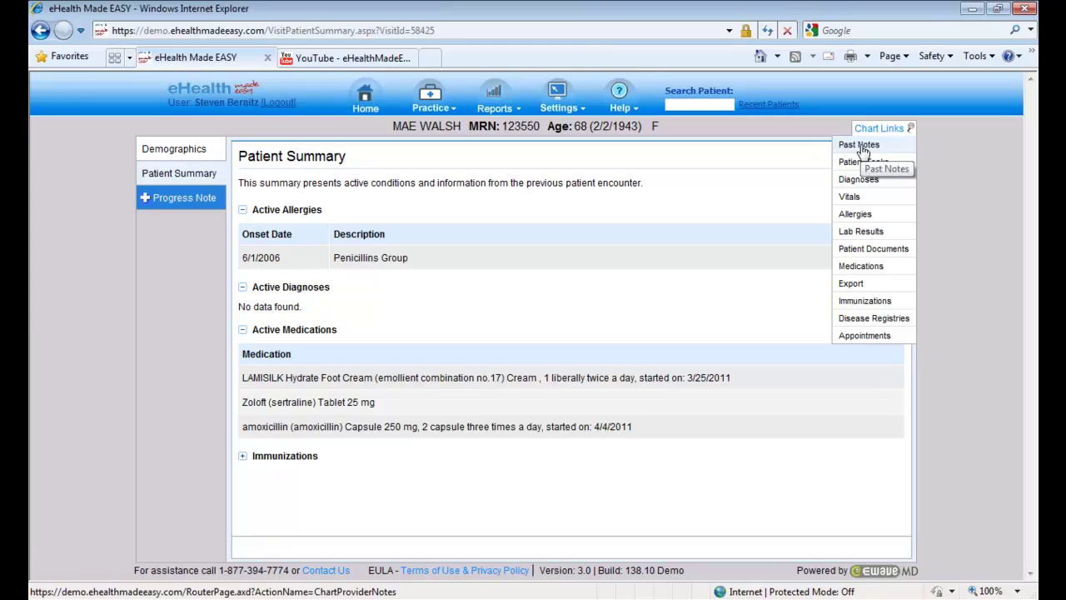
pyautogui.click(863, 147)
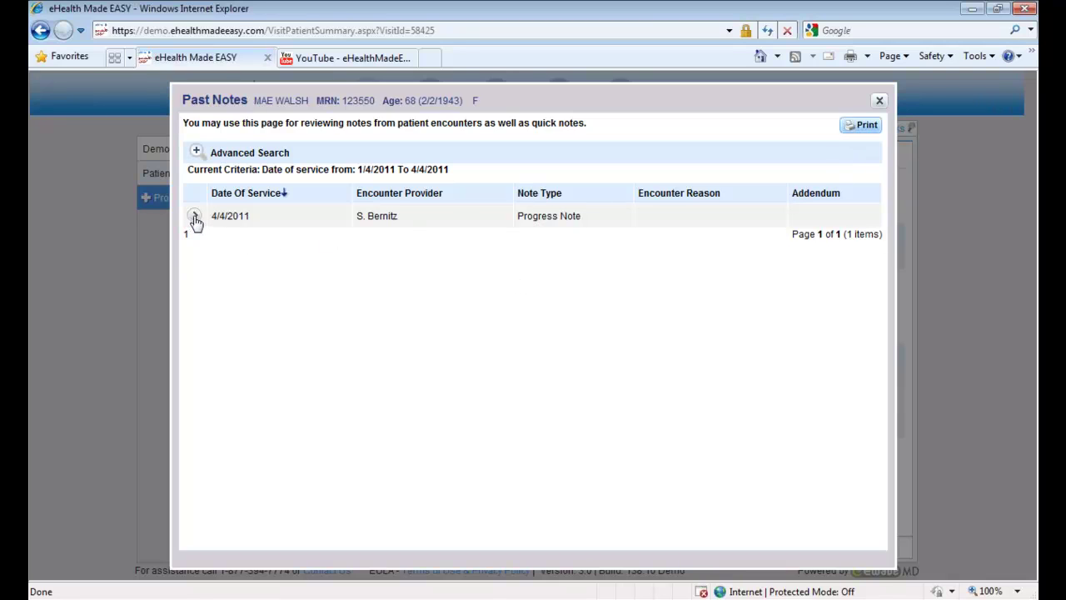
pyautogui.click(194, 218)
pyautogui.scroll(-3, 319, 296)
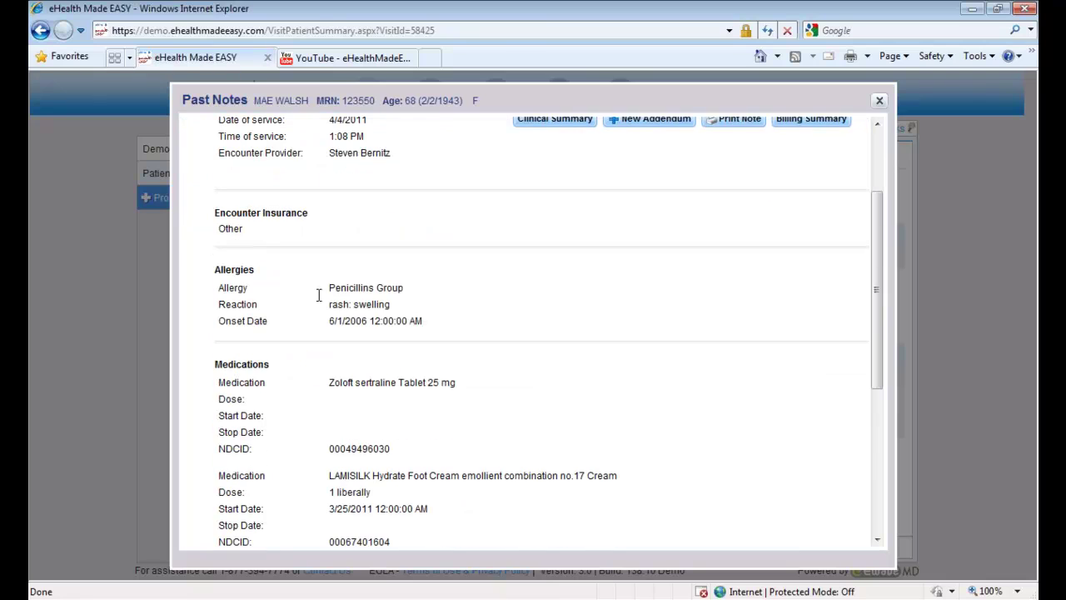
pyautogui.moveTo(218, 269); pyautogui.dragTo(463, 325)
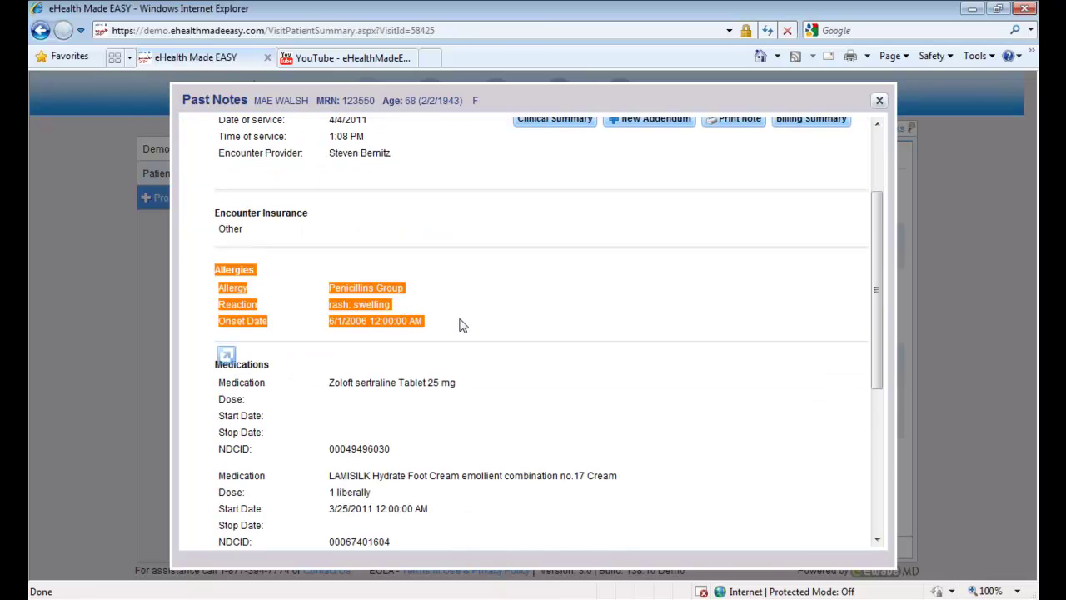
pyautogui.scroll(-3, 450, 316)
pyautogui.moveTo(247, 261); pyautogui.dragTo(457, 411)
pyautogui.scroll(-3, 457, 405)
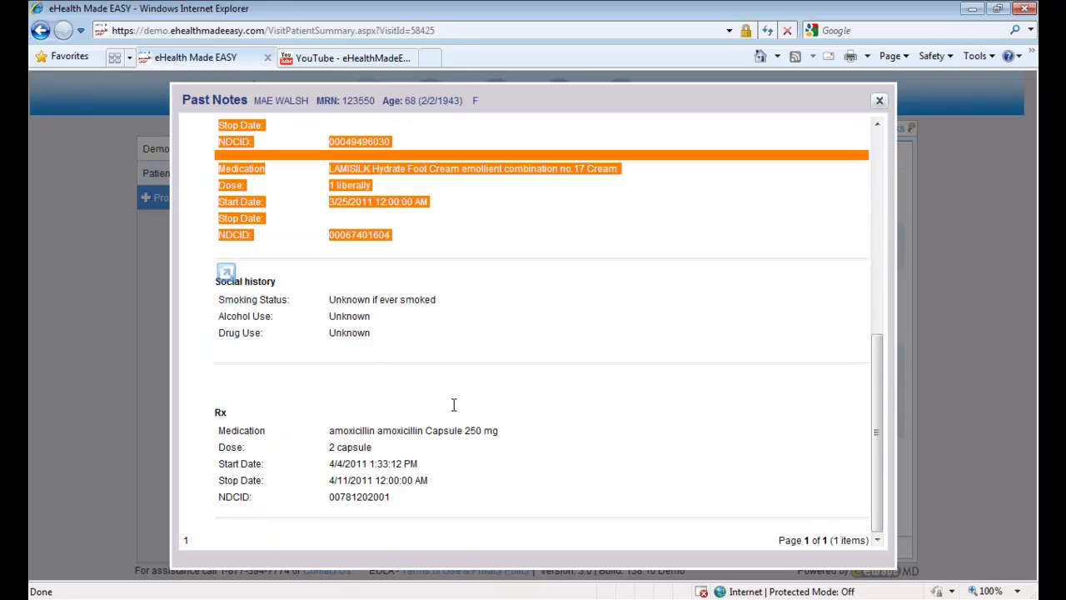
pyautogui.moveTo(241, 430); pyautogui.dragTo(424, 492)
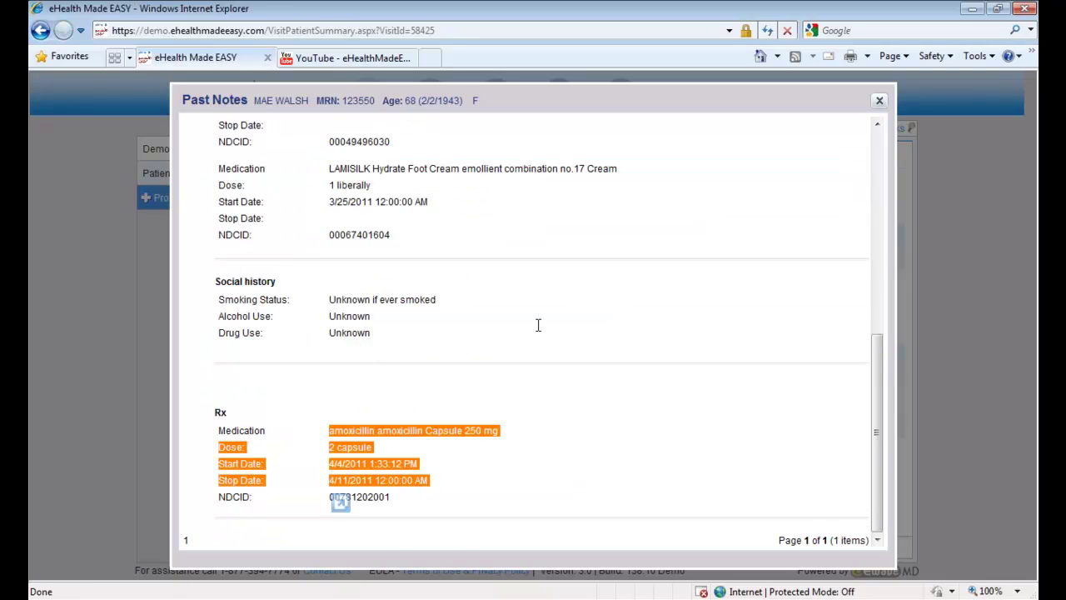
pyautogui.click(878, 101)
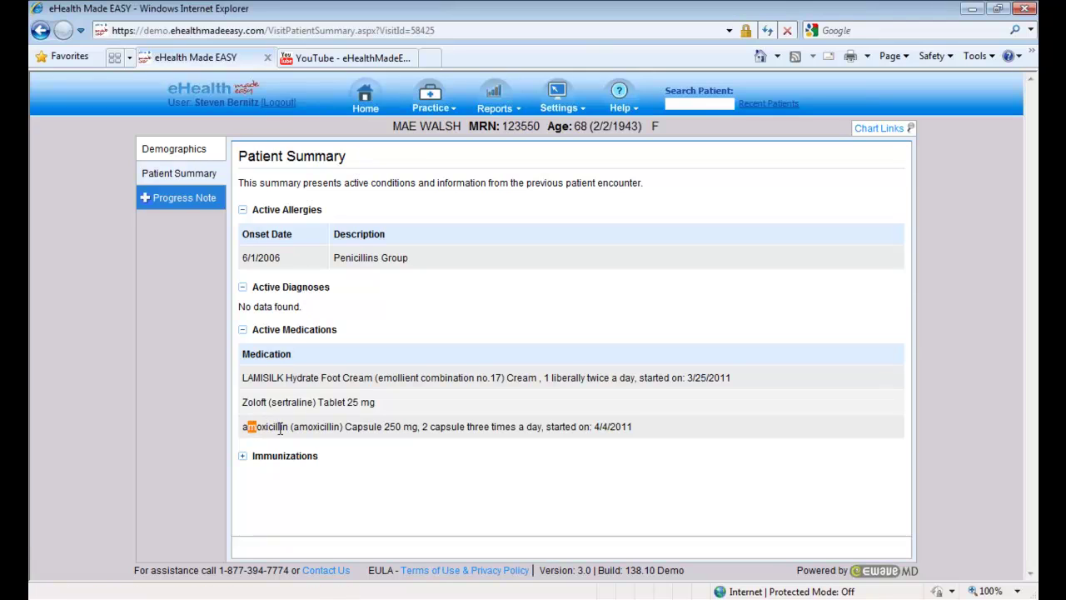
pyautogui.moveTo(244, 426); pyautogui.dragTo(650, 442)
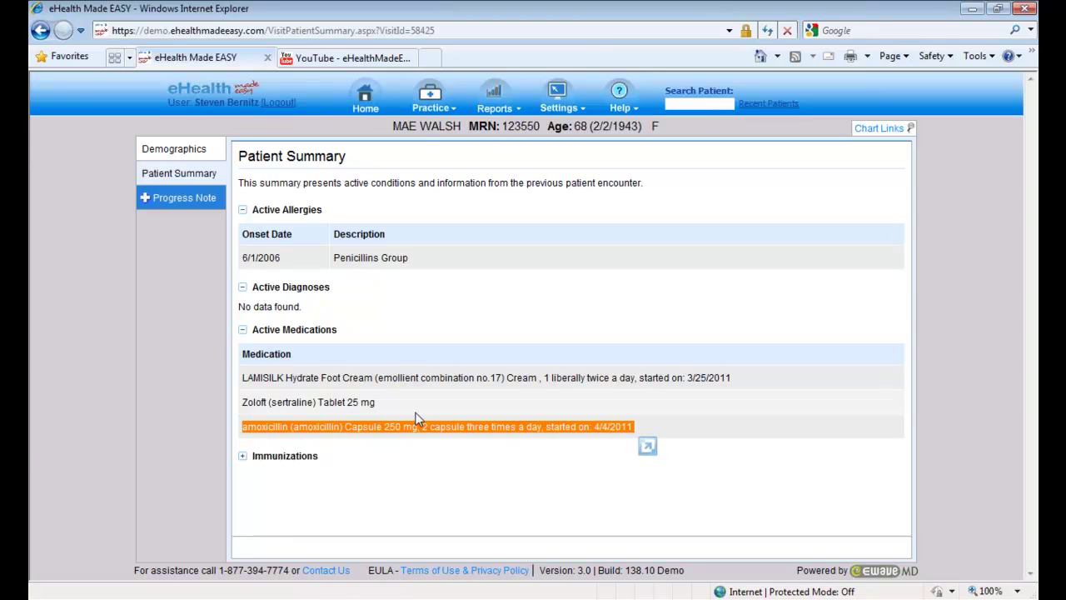
pyautogui.click(151, 398)
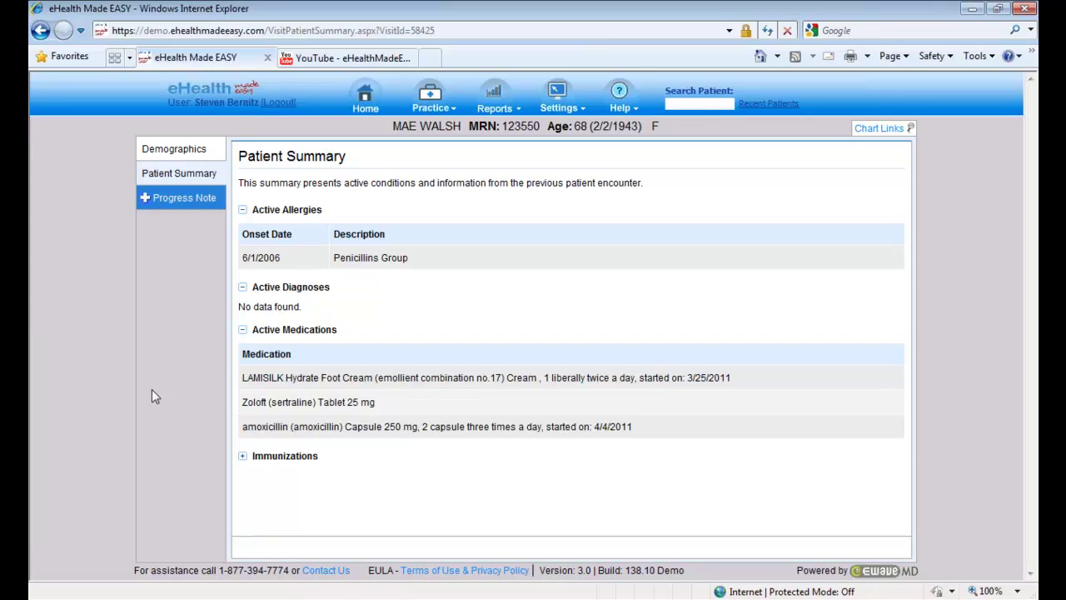
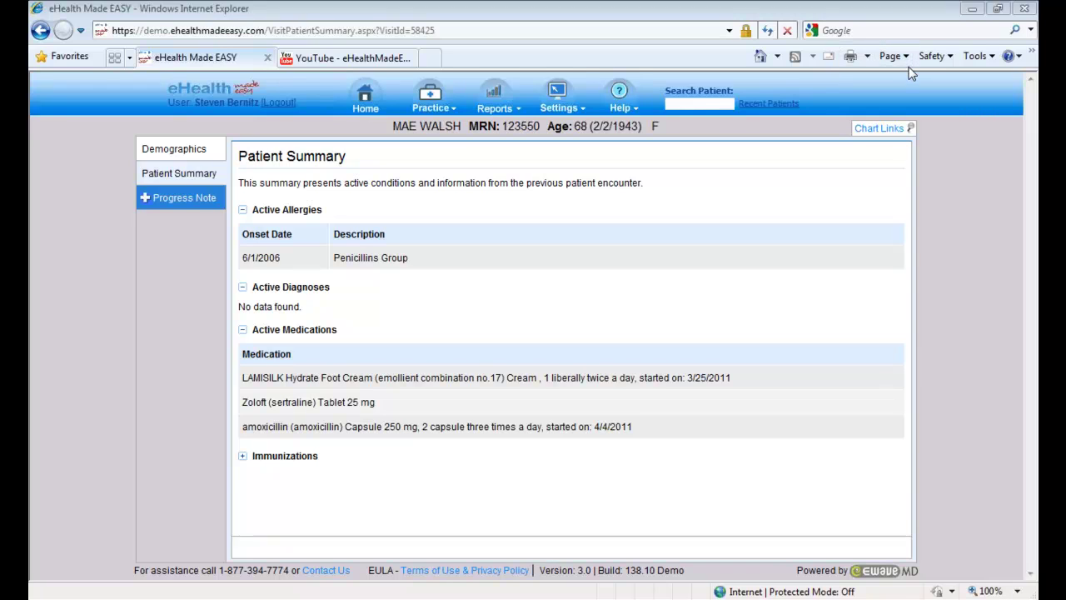
pyautogui.press('XF86AudioRaiseVolume')
pyautogui.press('XF86AudioRaiseVolume')
# - Open the settings for managing the progress note's built-in elements
pyautogui.click(558, 96)
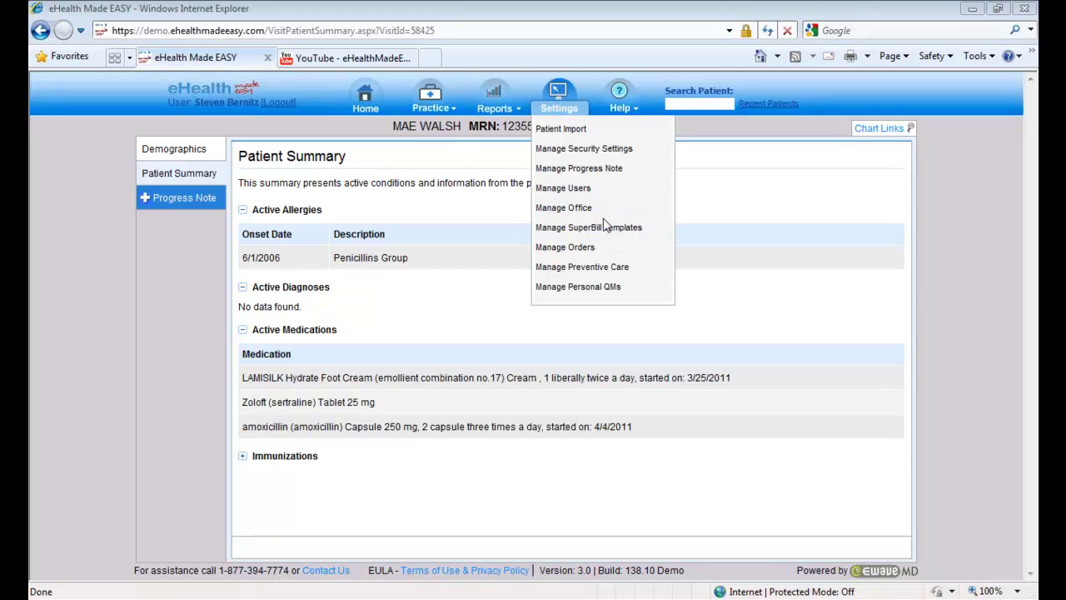
pyautogui.click(583, 168)
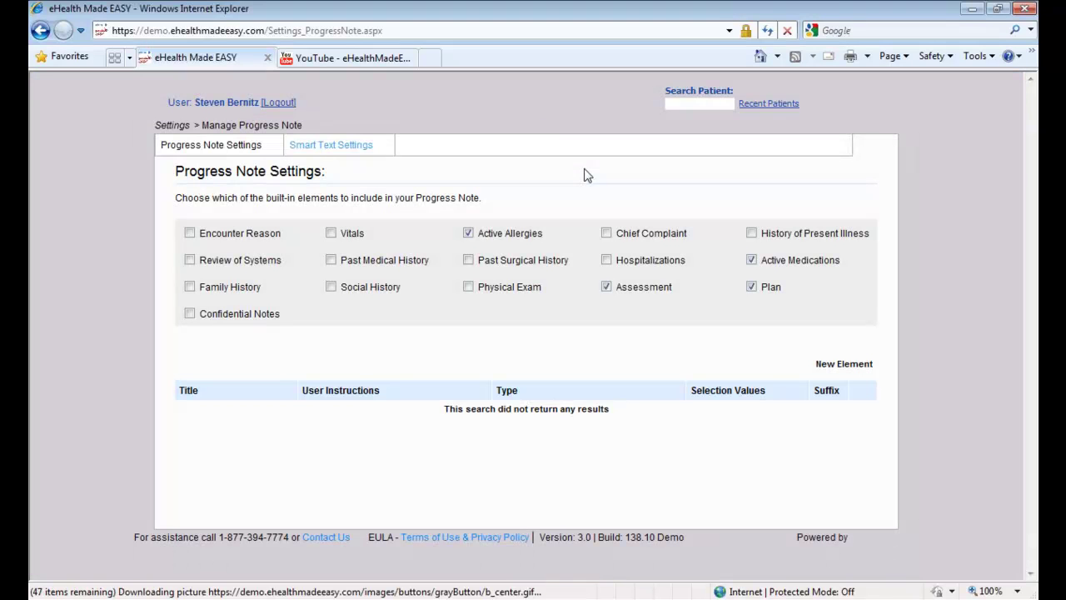
# - Include all remaining built-in elements in the progress note, including Encounter Reason, Vitals, the history sections, Chief Complaint, Physical Exam and Confidential Notes
pyautogui.click(190, 235)
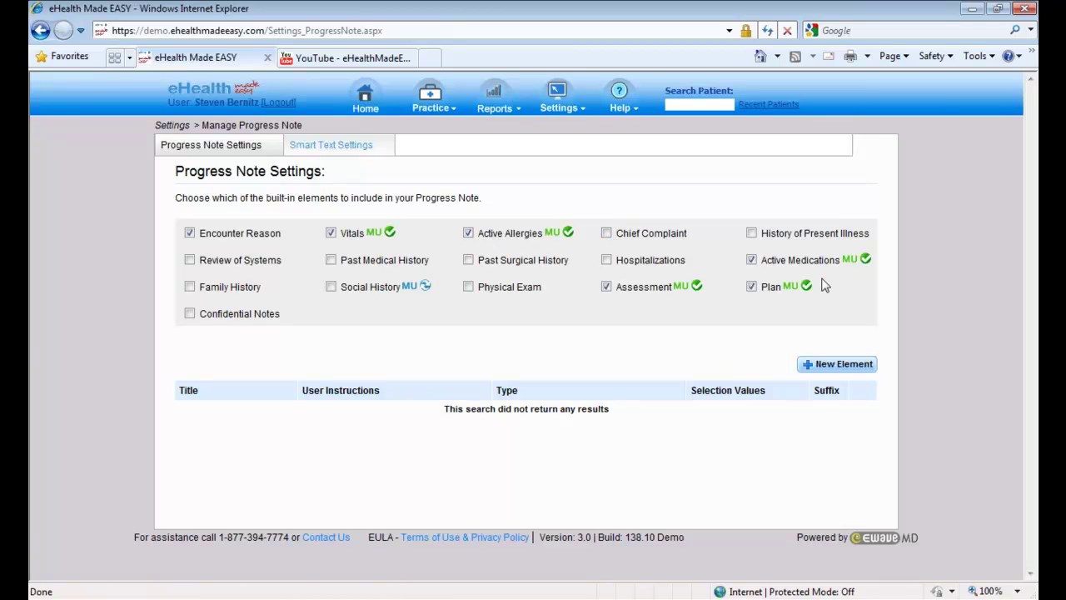
pyautogui.click(330, 287)
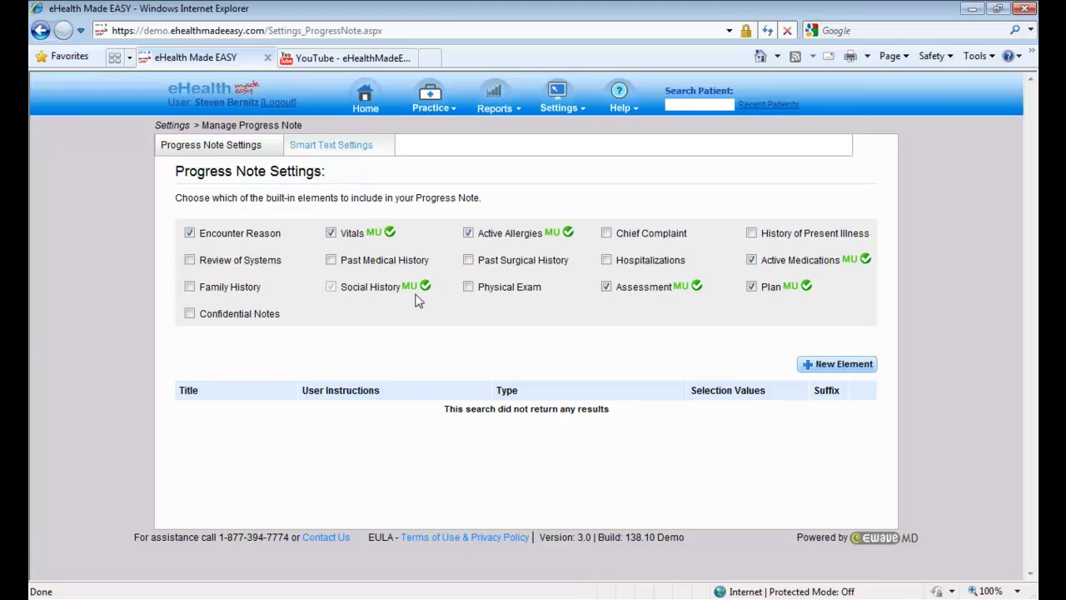
pyautogui.click(331, 260)
pyautogui.click(468, 259)
pyautogui.click(606, 260)
pyautogui.click(607, 233)
pyautogui.click(752, 233)
pyautogui.click(468, 286)
pyautogui.click(190, 287)
pyautogui.click(190, 260)
pyautogui.click(190, 314)
# - Reopen the most recent patient's chart from the recent patients and start a new progress note
pyautogui.click(764, 108)
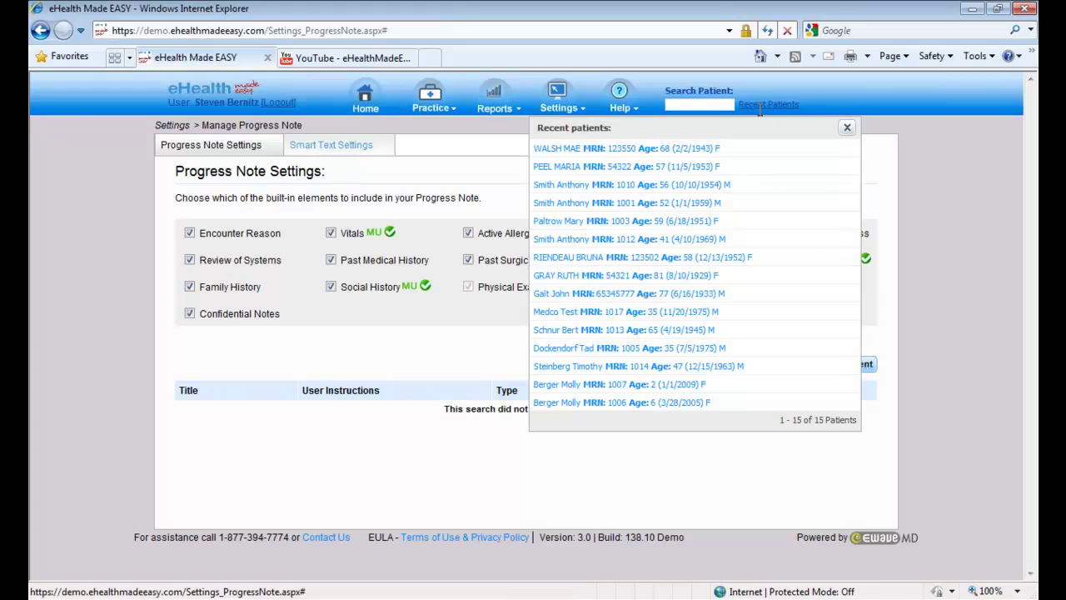
pyautogui.click(574, 150)
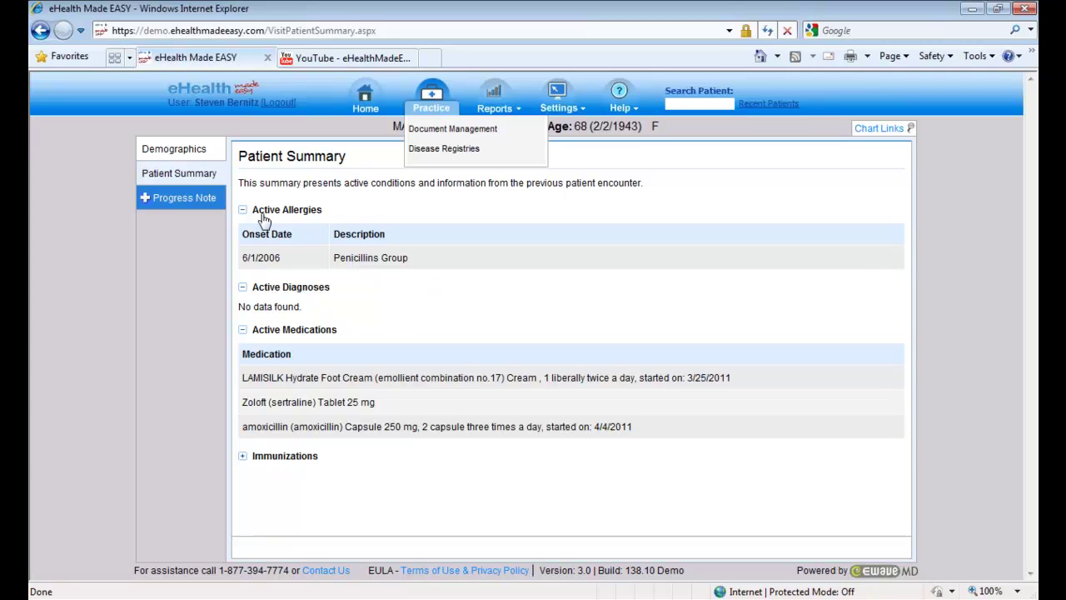
pyautogui.click(181, 194)
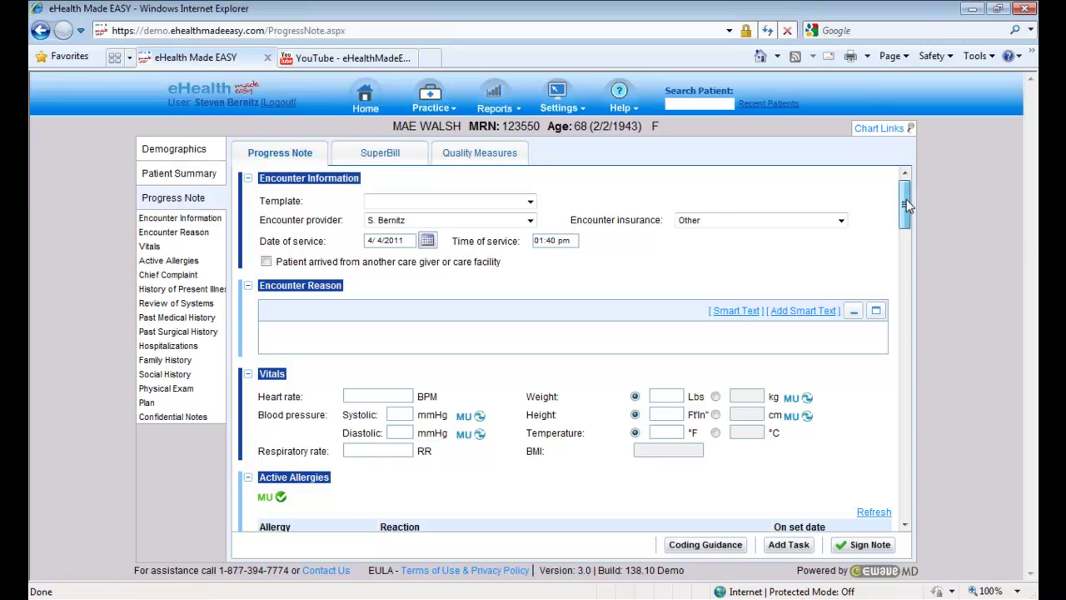
# - Examine the new progress note's sections from Vitals and Active Allergies through Active Medications, Social History, Assessment and Plan to Confidential Notes
pyautogui.moveTo(906, 204); pyautogui.dragTo(902, 233)
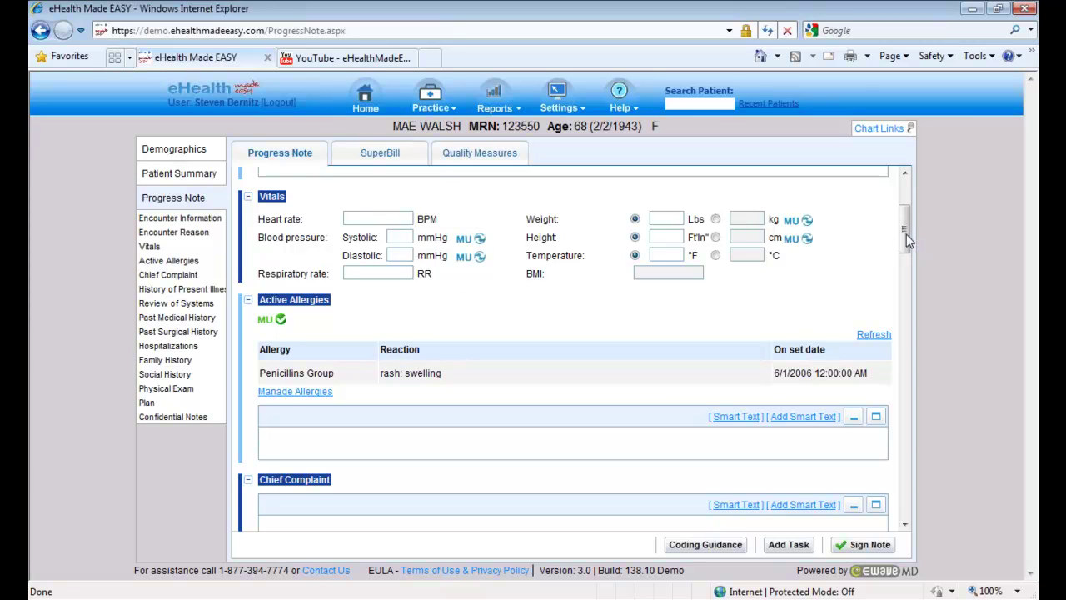
pyautogui.moveTo(907, 239); pyautogui.dragTo(906, 245)
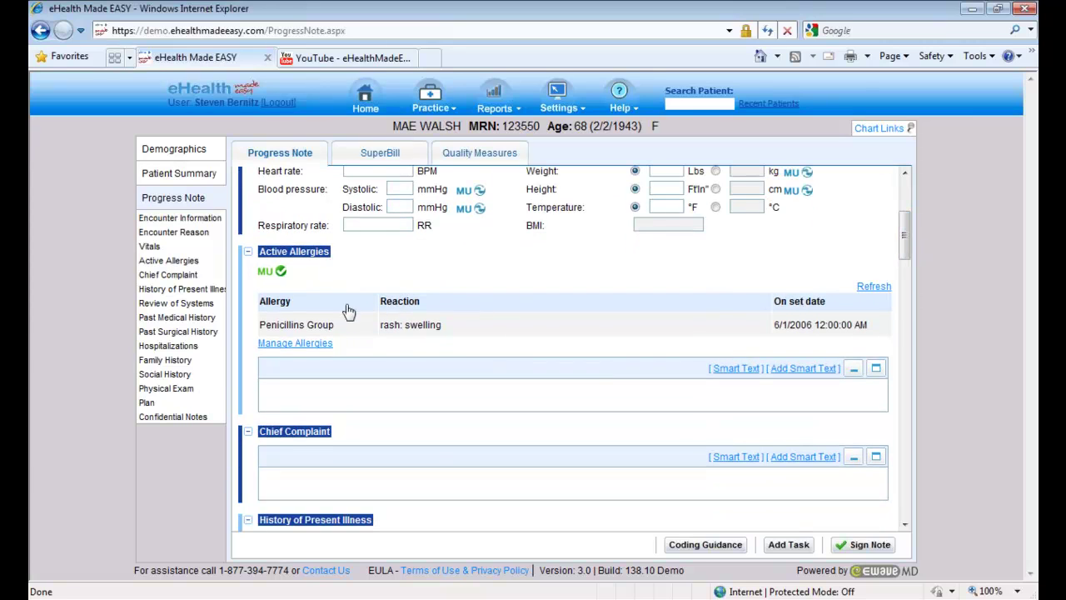
pyautogui.scroll(-3, 349, 311)
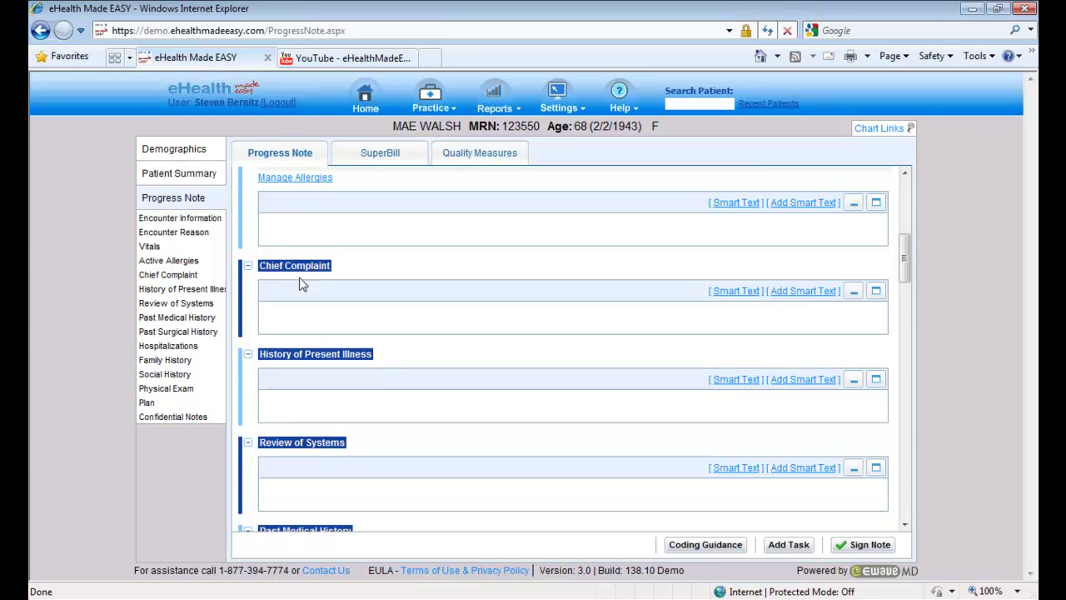
pyautogui.scroll(-1, 291, 300)
pyautogui.scroll(-2, 339, 311)
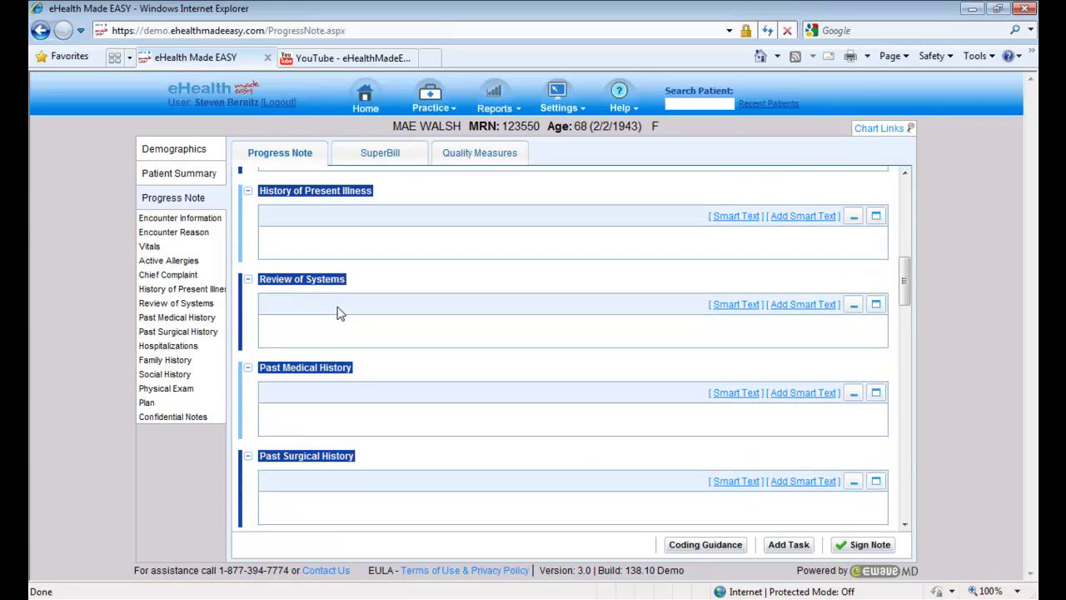
pyautogui.scroll(-2, 316, 300)
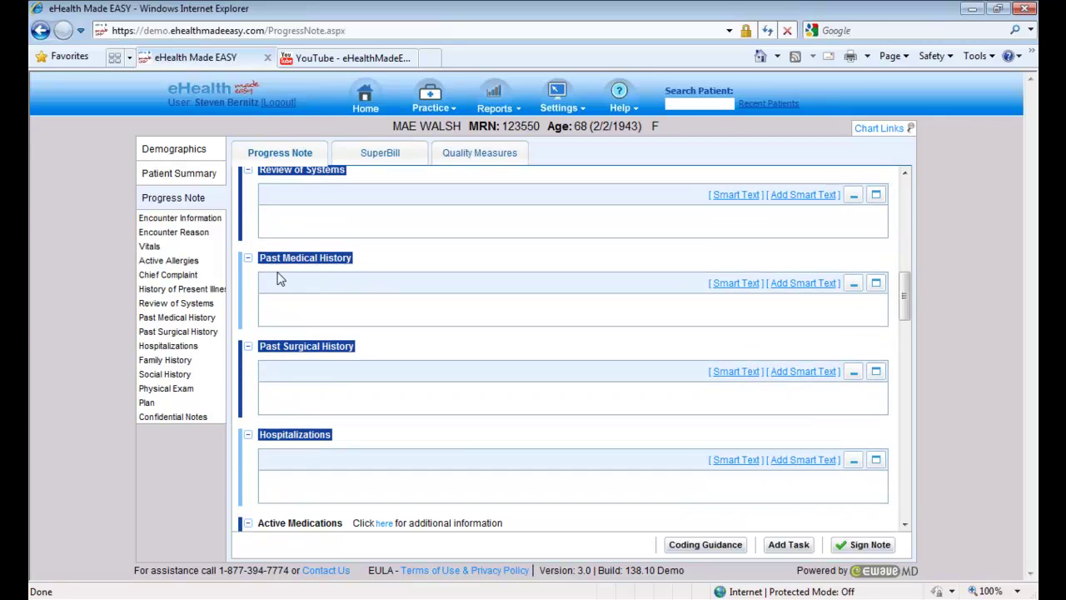
pyautogui.scroll(-3, 326, 305)
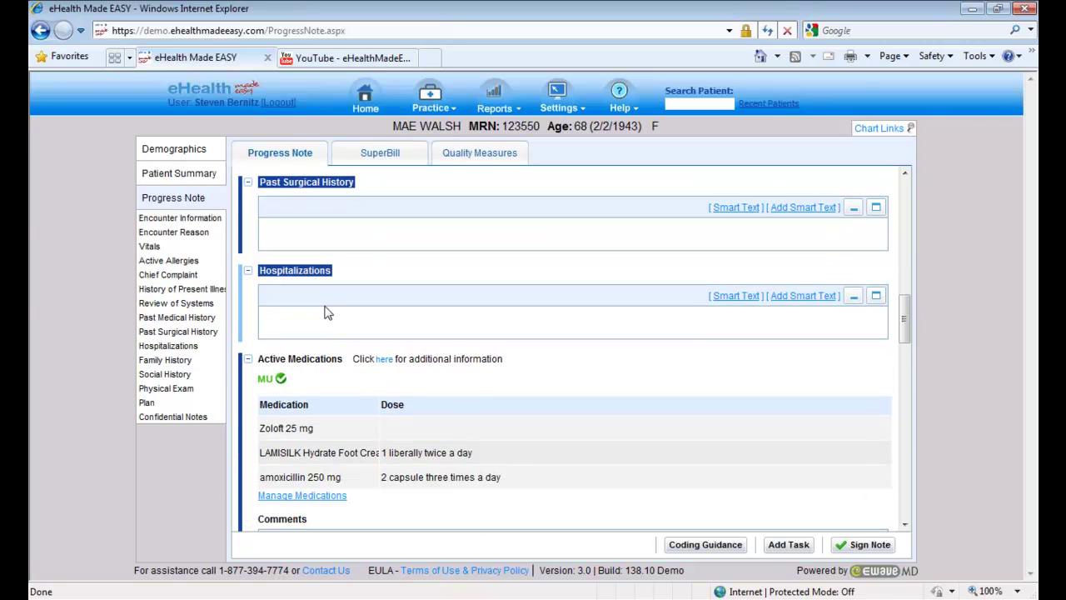
pyautogui.scroll(-2, 326, 311)
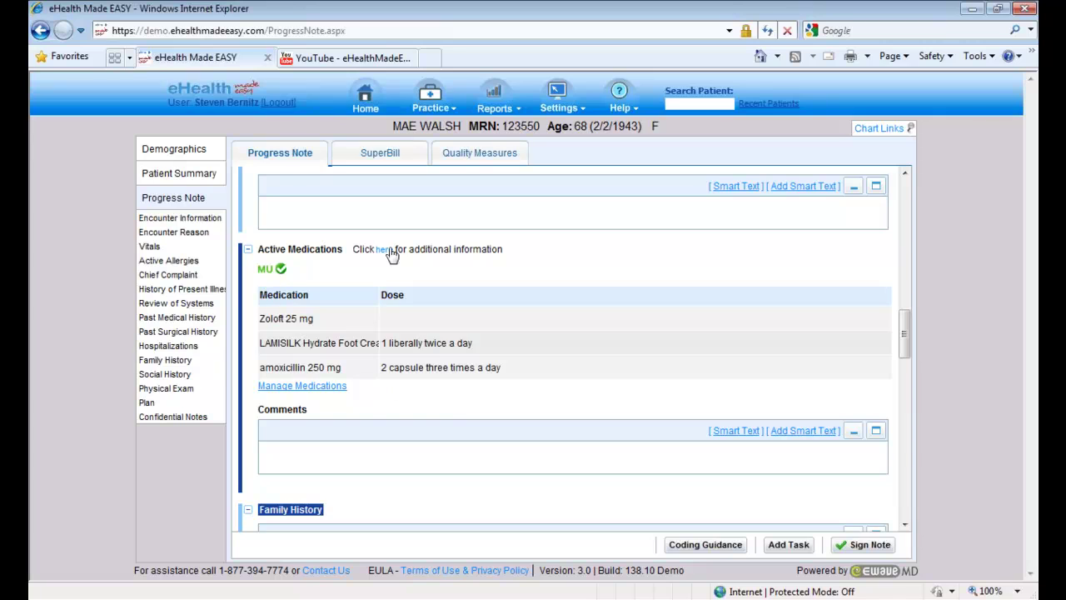
pyautogui.scroll(-2, 388, 339)
pyautogui.scroll(-3, 388, 339)
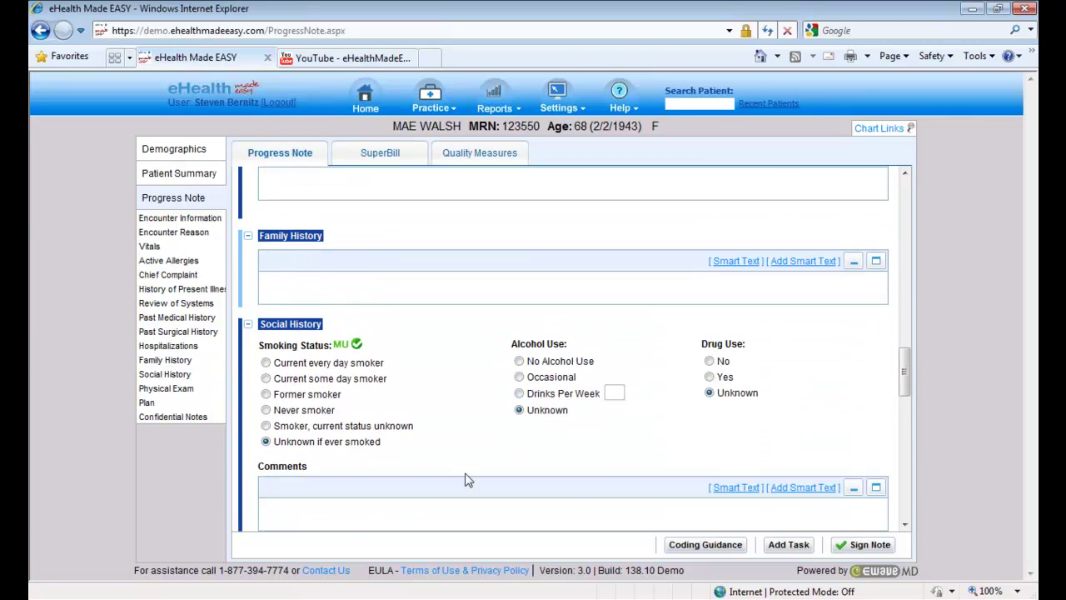
pyautogui.scroll(-1, 481, 388)
pyautogui.scroll(-5, 480, 388)
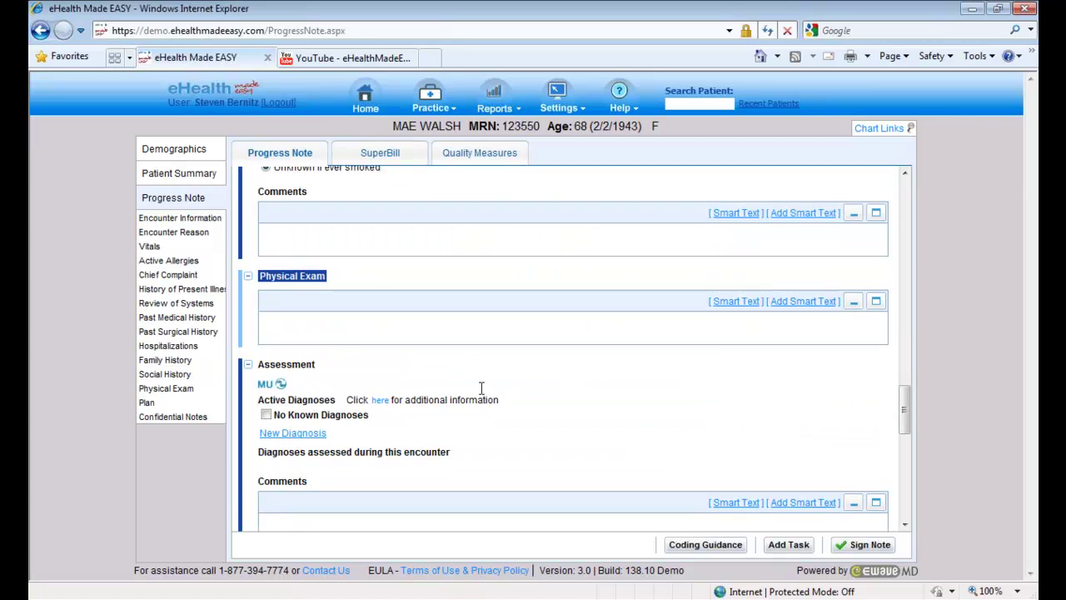
pyautogui.scroll(-3, 483, 391)
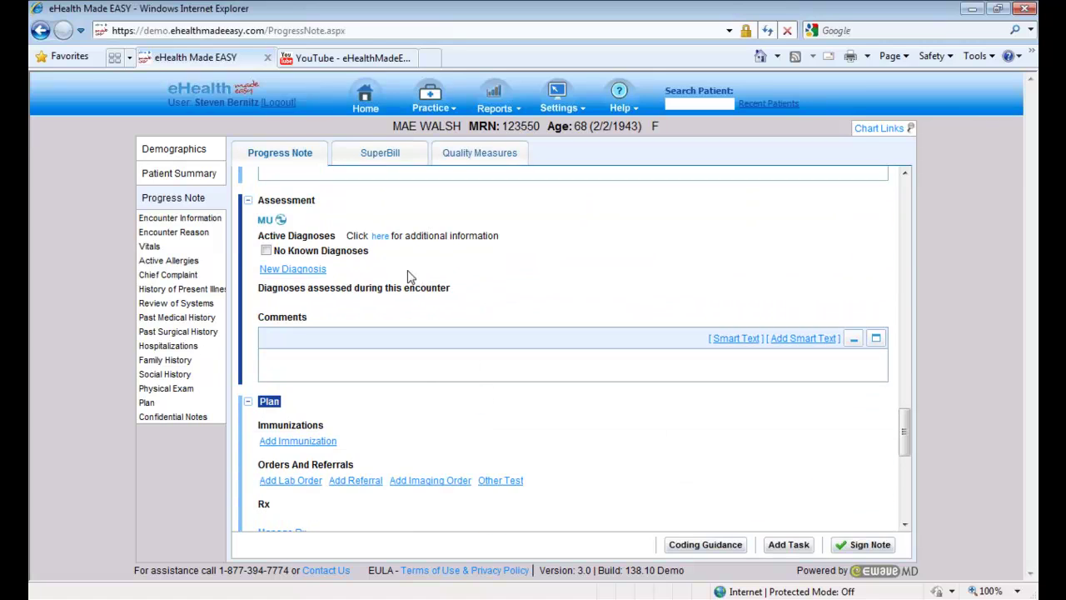
pyautogui.scroll(-2, 300, 437)
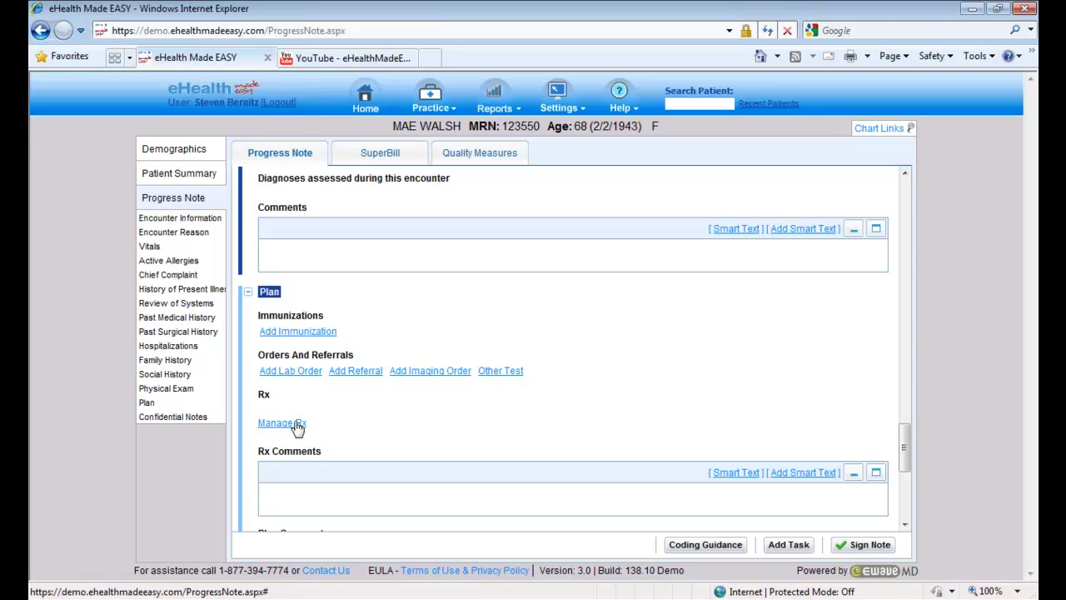
pyautogui.scroll(-1, 336, 421)
pyautogui.scroll(-2, 335, 421)
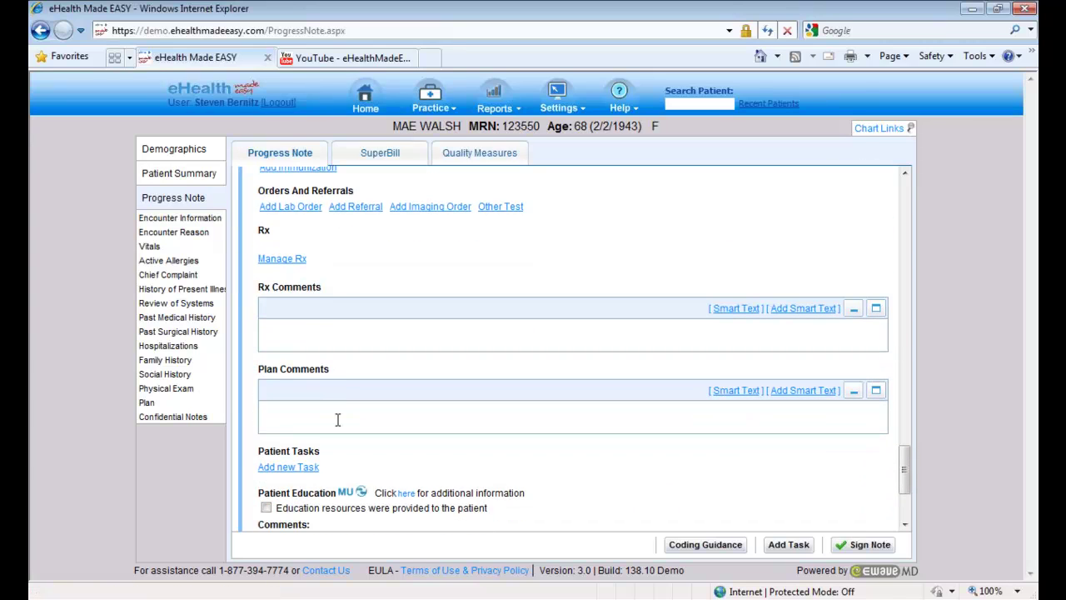
pyautogui.scroll(-1, 318, 437)
pyautogui.scroll(-1, 318, 437)
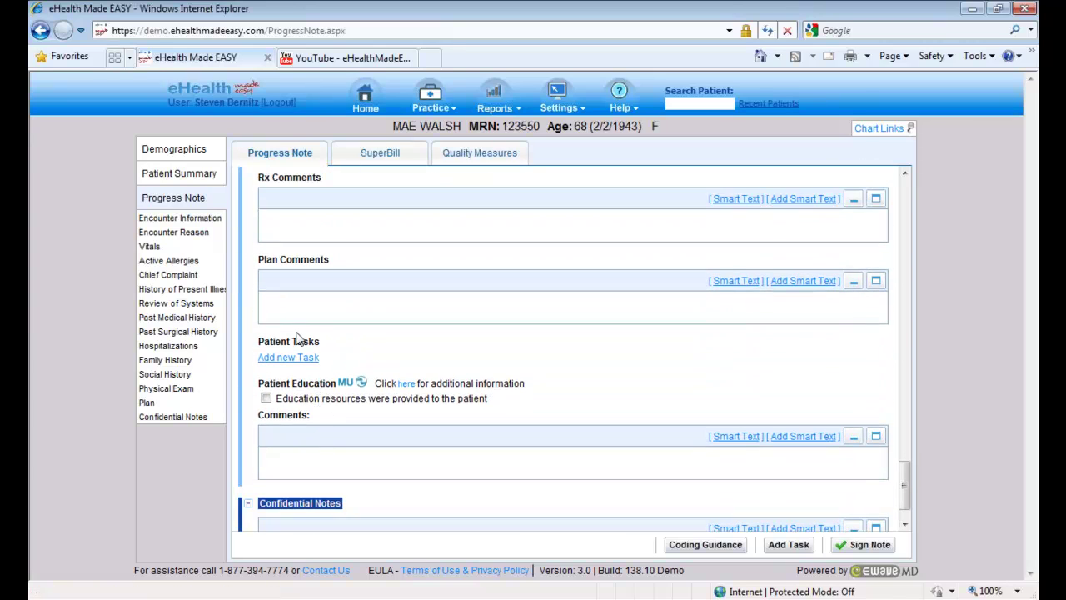
pyautogui.scroll(-1, 323, 436)
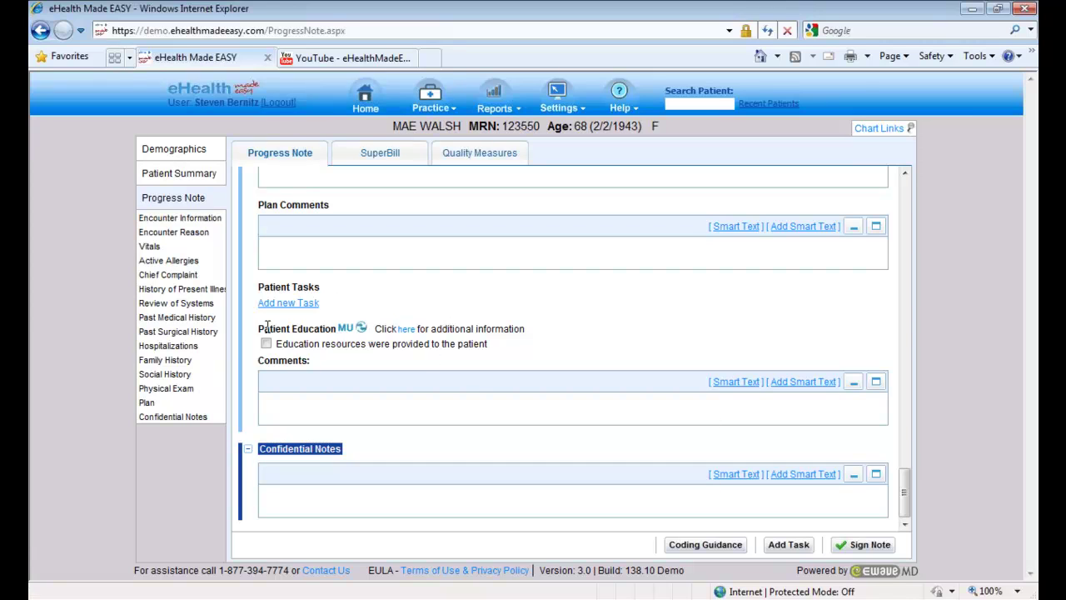
# - Record that education resources were provided to the patient and set the smoking status to Current every day smoker
pyautogui.moveTo(260, 328); pyautogui.dragTo(337, 332)
pyautogui.click(267, 345)
pyautogui.moveTo(906, 490); pyautogui.dragTo(921, 375)
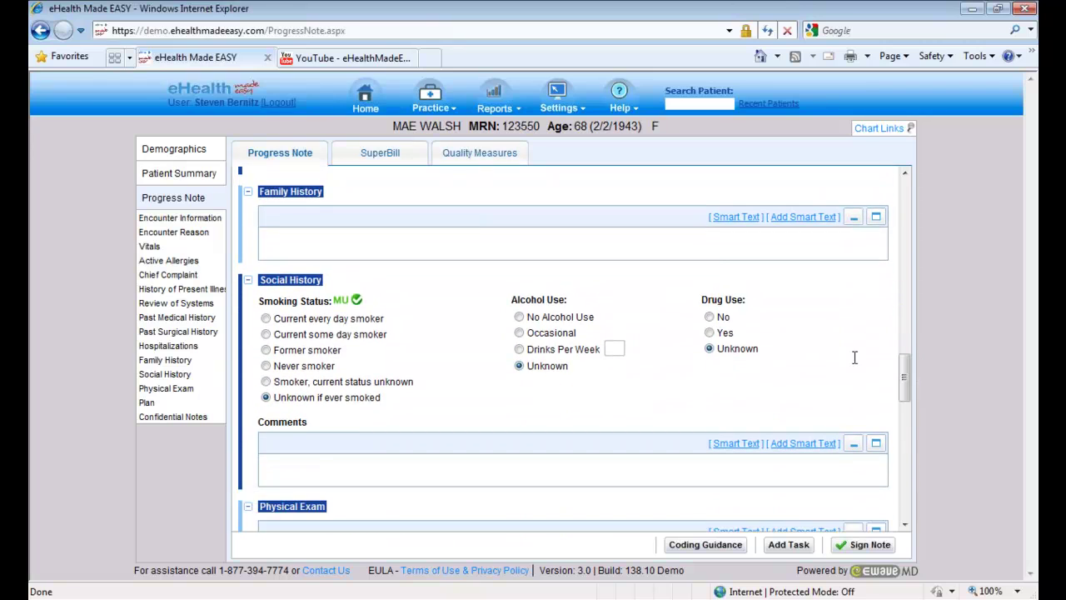
pyautogui.click(266, 320)
# - Enter a weight of 130 lbs and a height of 5'6" in the note's Vitals section
pyautogui.moveTo(904, 379); pyautogui.dragTo(919, 328)
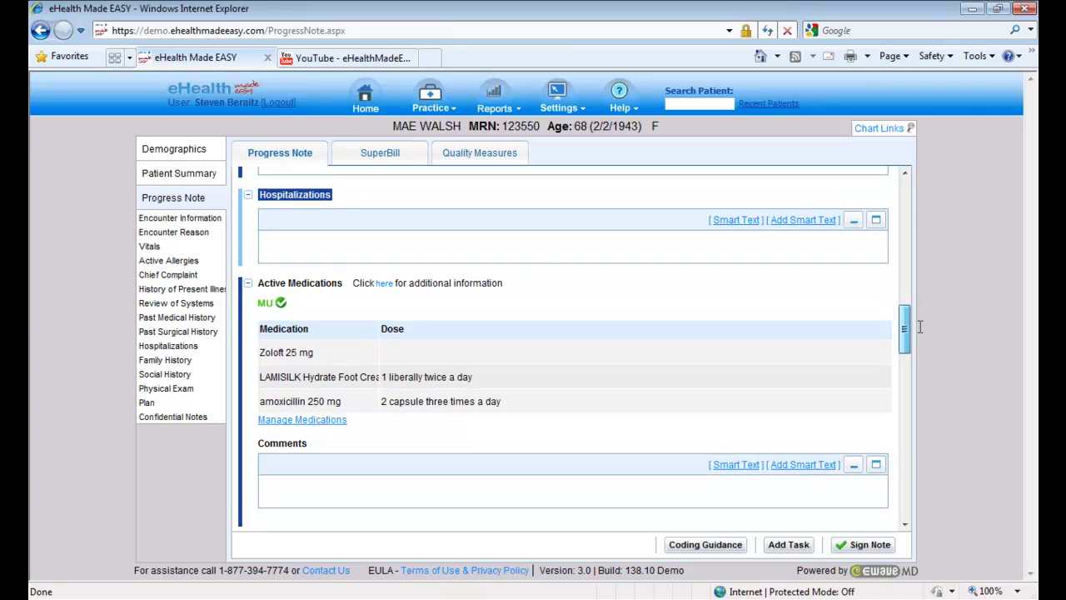
pyautogui.moveTo(920, 327); pyautogui.dragTo(890, 234)
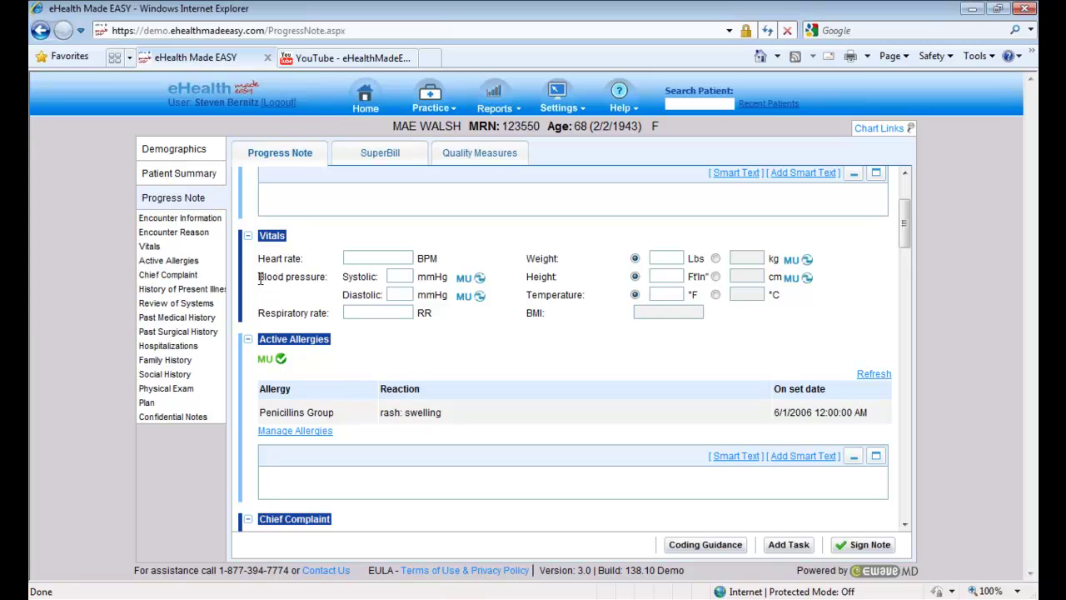
pyautogui.moveTo(260, 279); pyautogui.dragTo(326, 280)
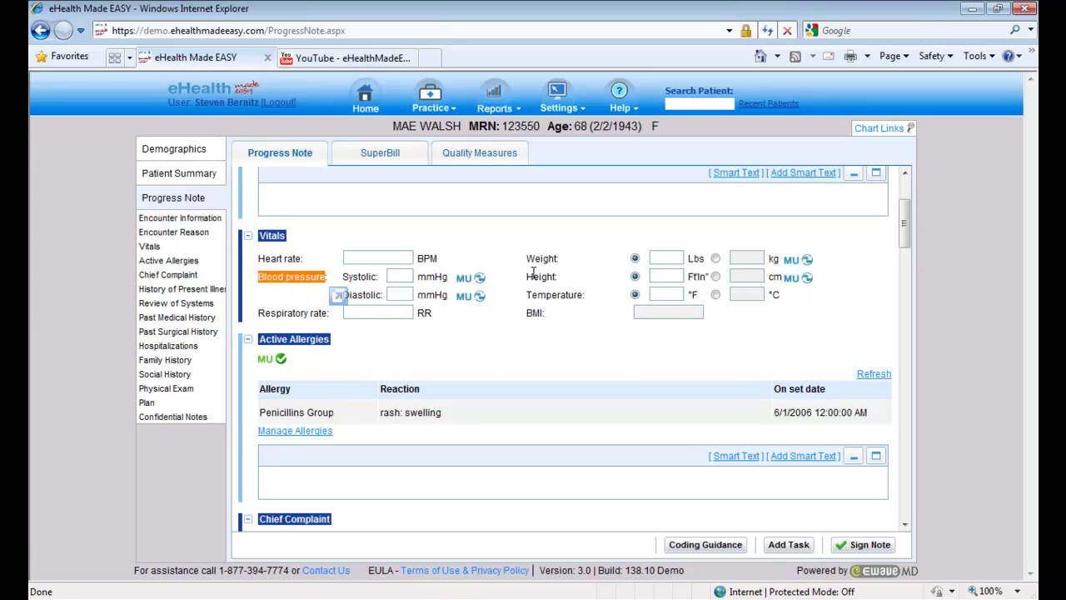
pyautogui.click(666, 262)
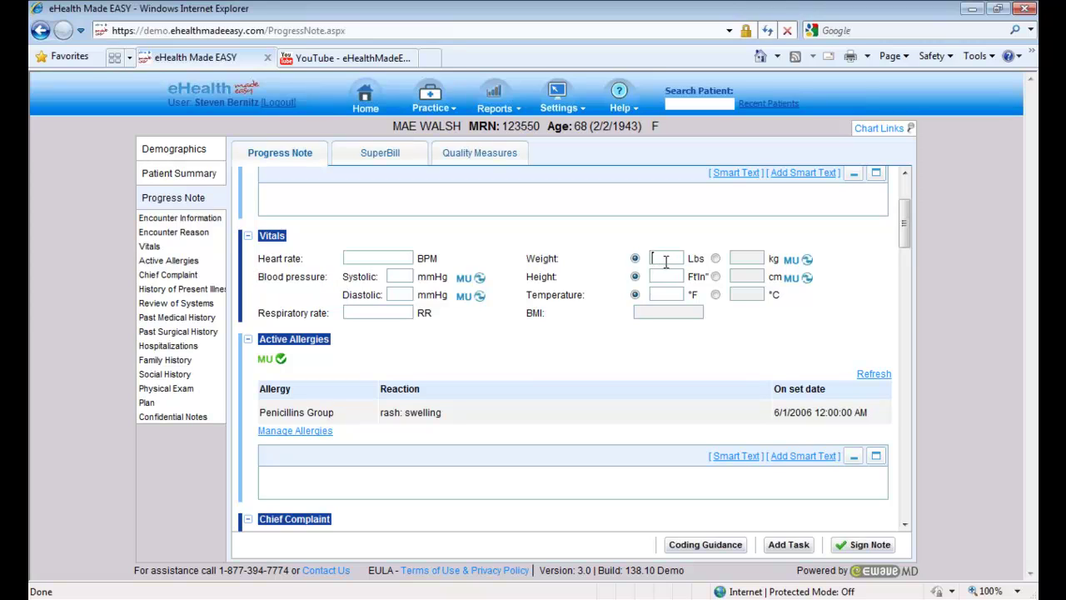
pyautogui.write('130')
pyautogui.click(664, 277)
pyautogui.write('5\'6"')
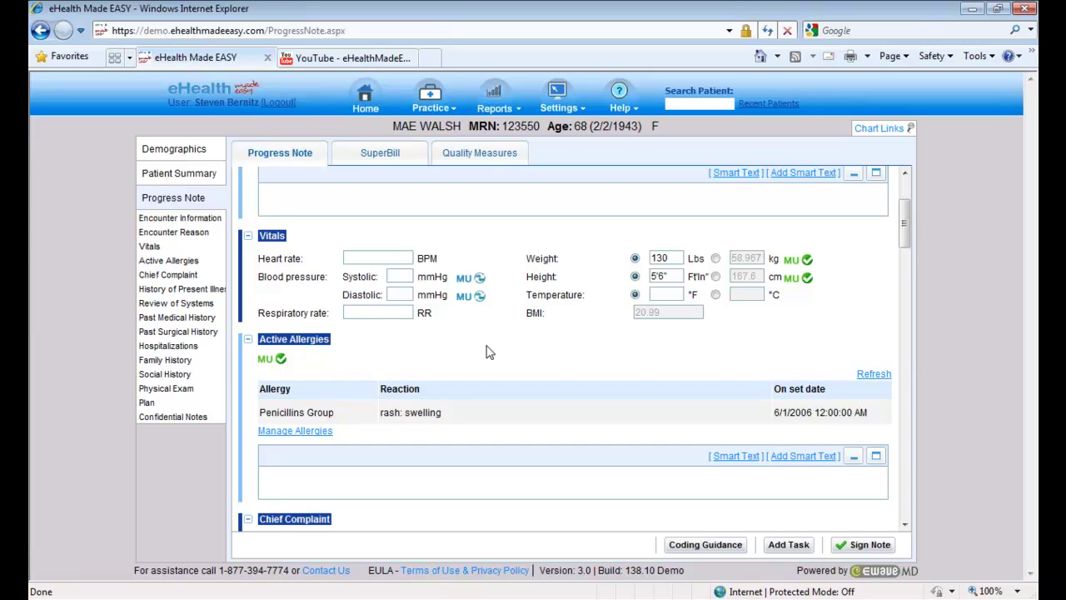
# - Open prescription management from the Rx part of the note's Plan section
pyautogui.scroll(-3, 491, 353)
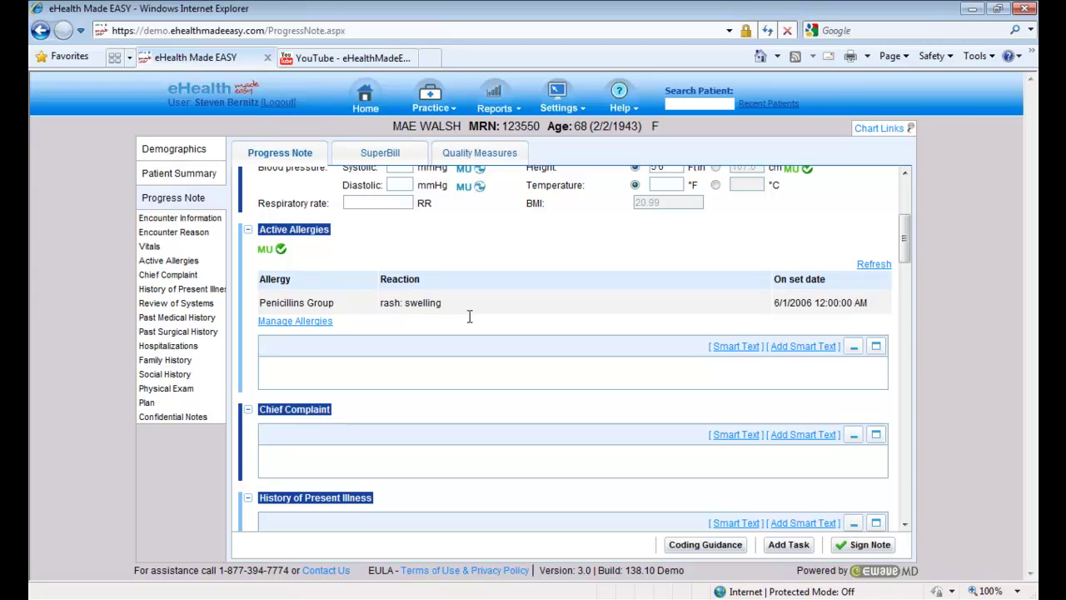
pyautogui.moveTo(905, 237); pyautogui.dragTo(898, 427)
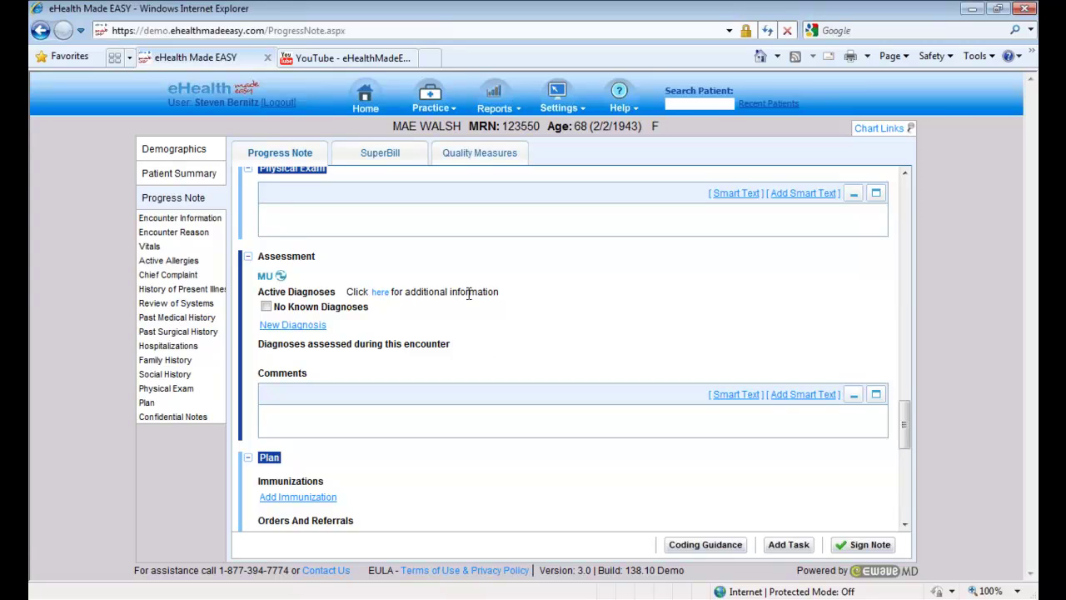
pyautogui.scroll(-3, 499, 309)
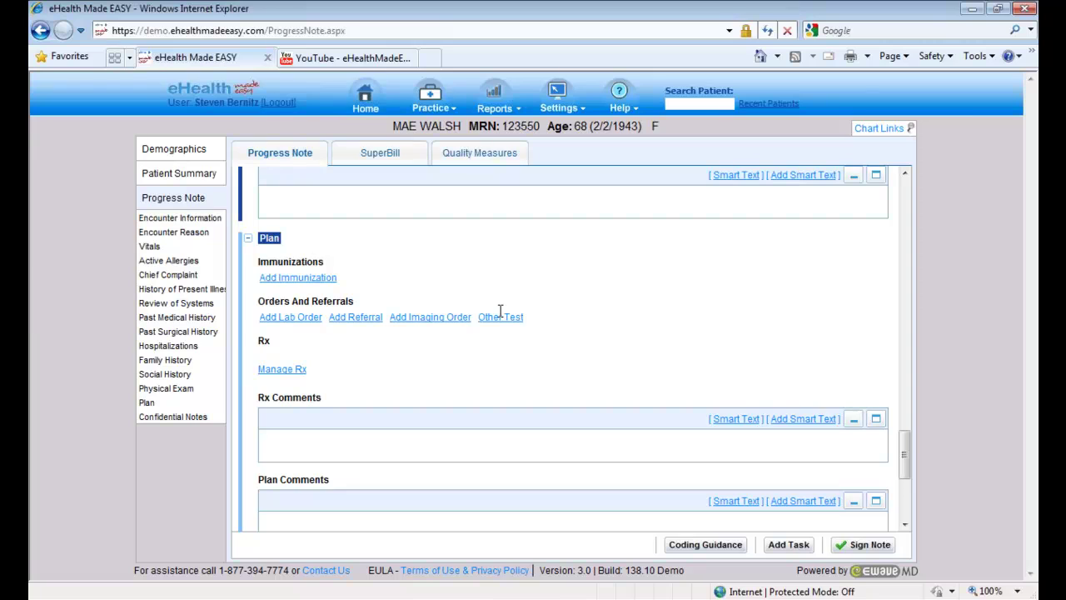
pyautogui.click(269, 375)
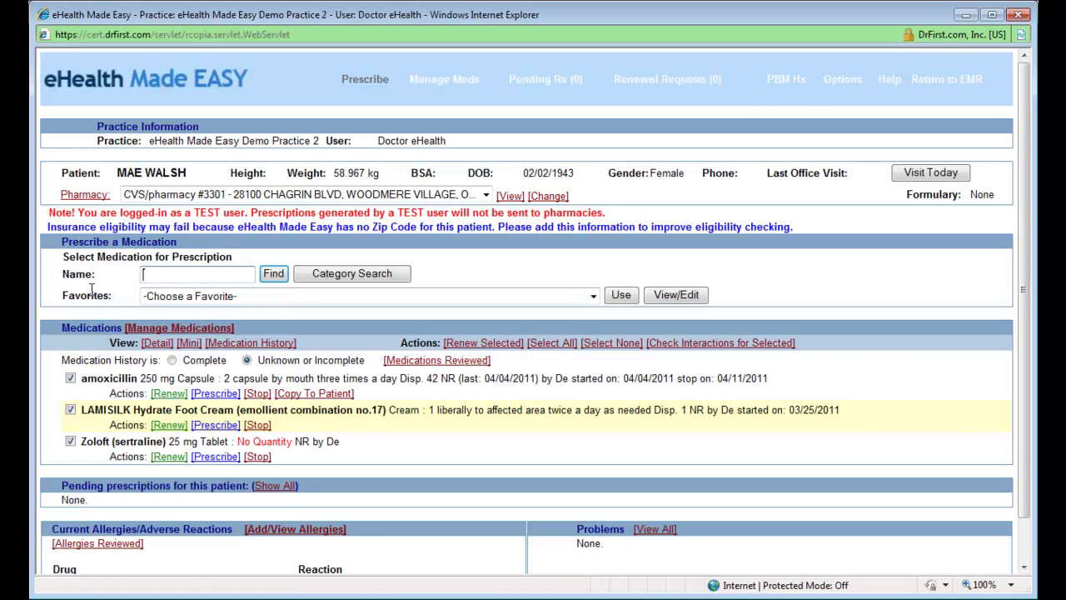
# - Prescribe the favorite Prilosec (omeprazole) 10 mg capsule, 2 once a day #14, despite the geriatric alert, and bring up the patient's pending prescriptions
pyautogui.moveTo(61, 295); pyautogui.dragTo(103, 303)
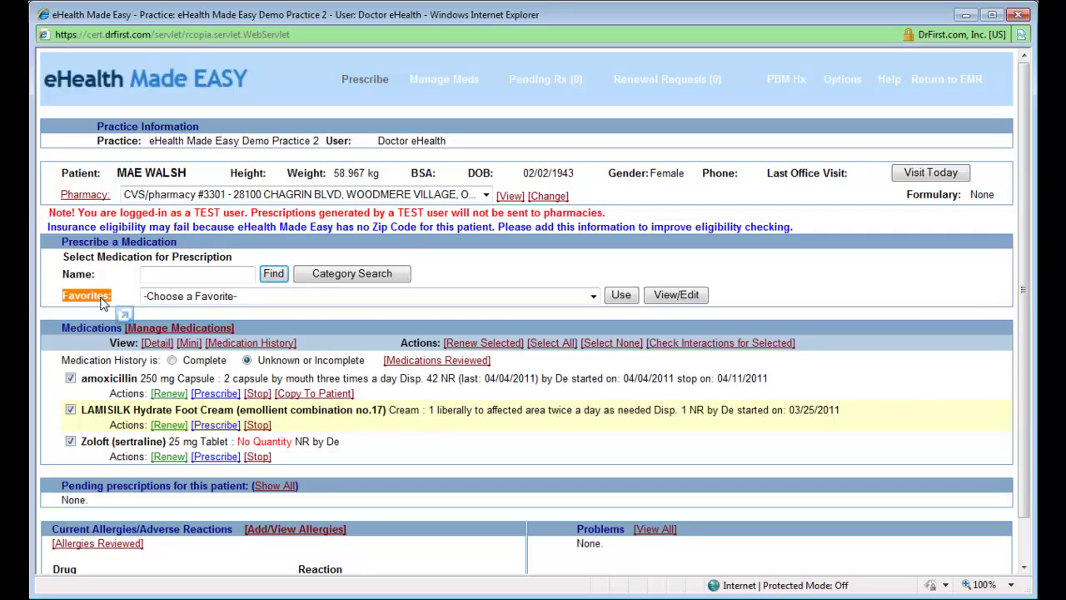
pyautogui.click(587, 296)
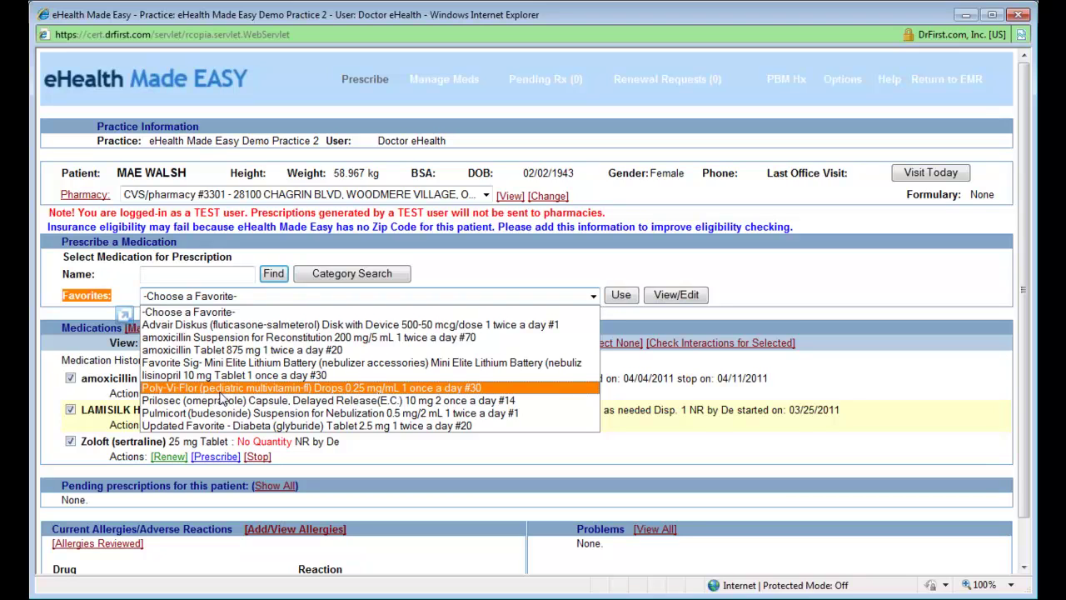
pyautogui.click(170, 401)
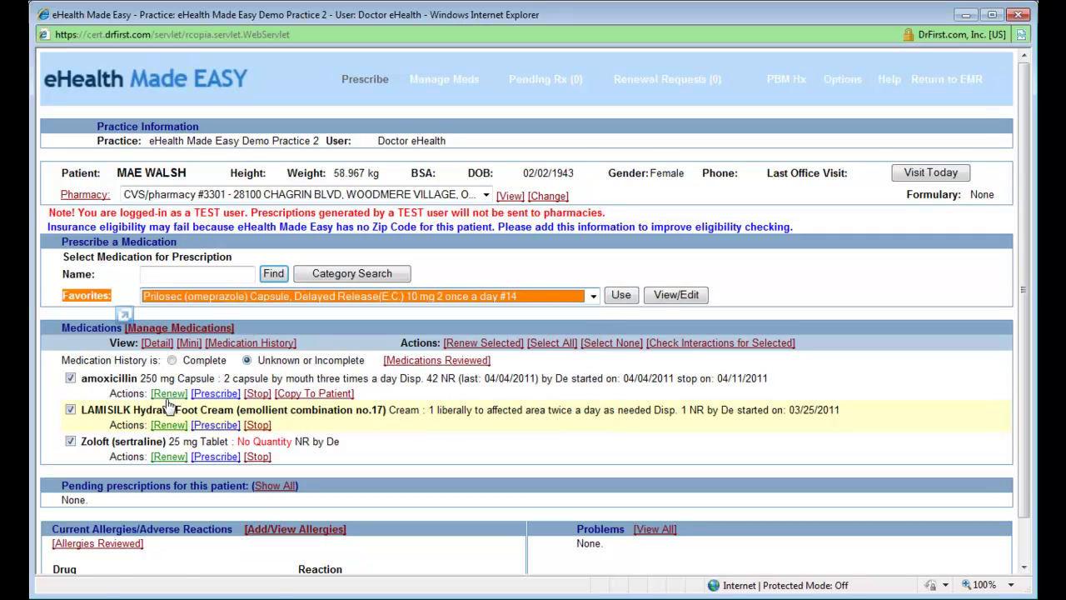
pyautogui.click(620, 297)
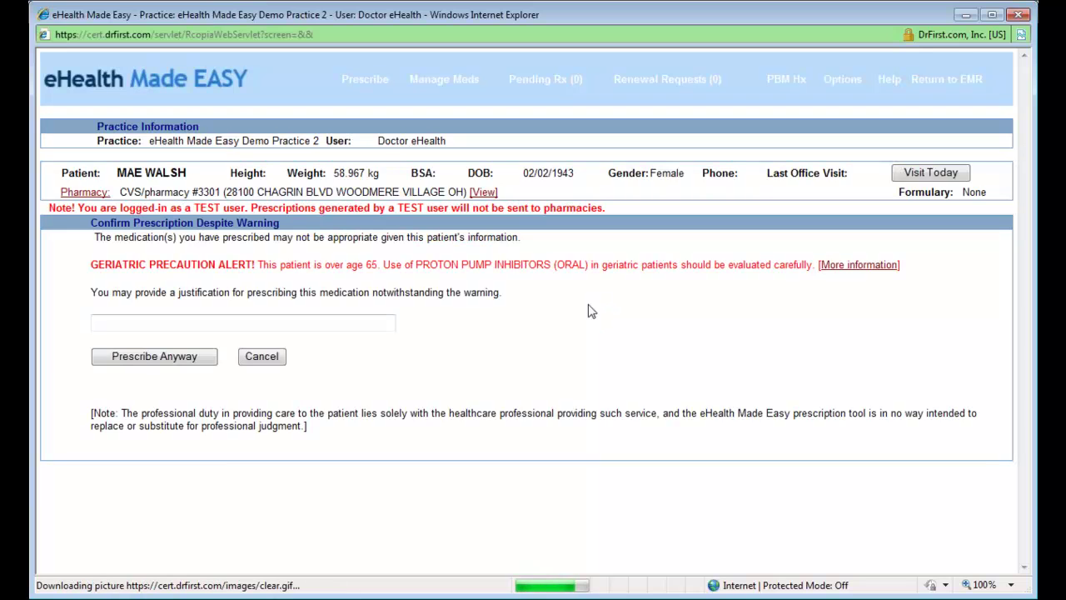
pyautogui.click(150, 364)
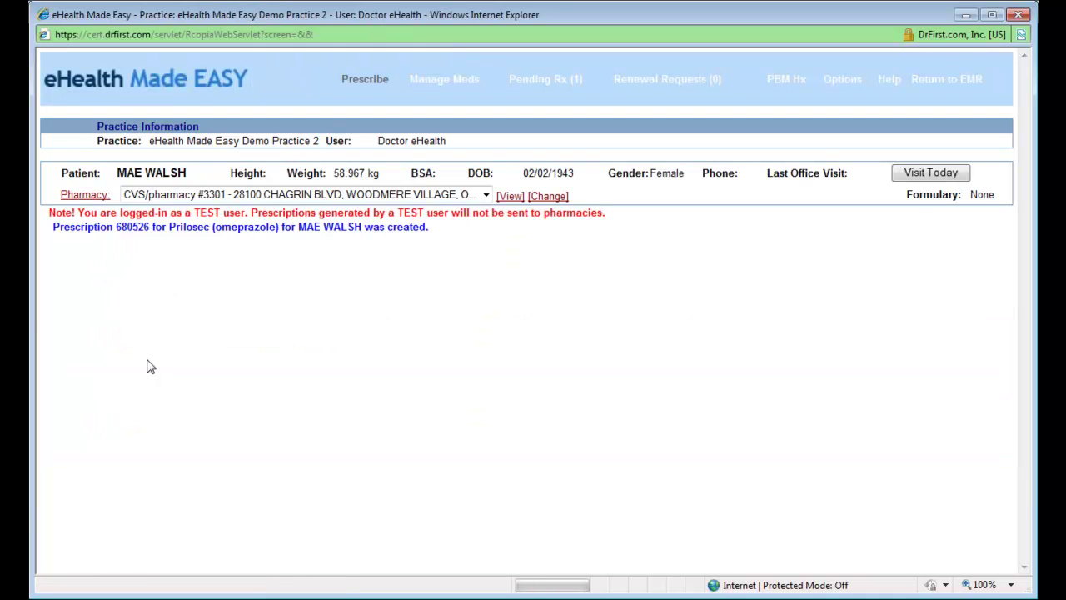
pyautogui.scroll(-3, 439, 350)
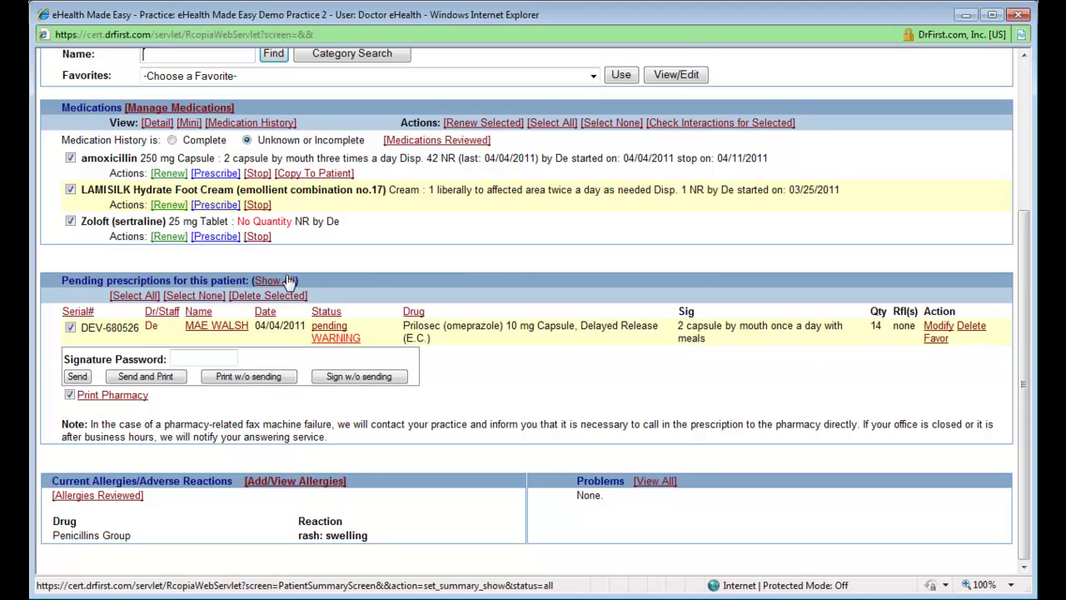
# - Enter the signature password, send the pending Prilosec prescription to the pharmacy, and return to the EMR progress note
pyautogui.click(206, 358)
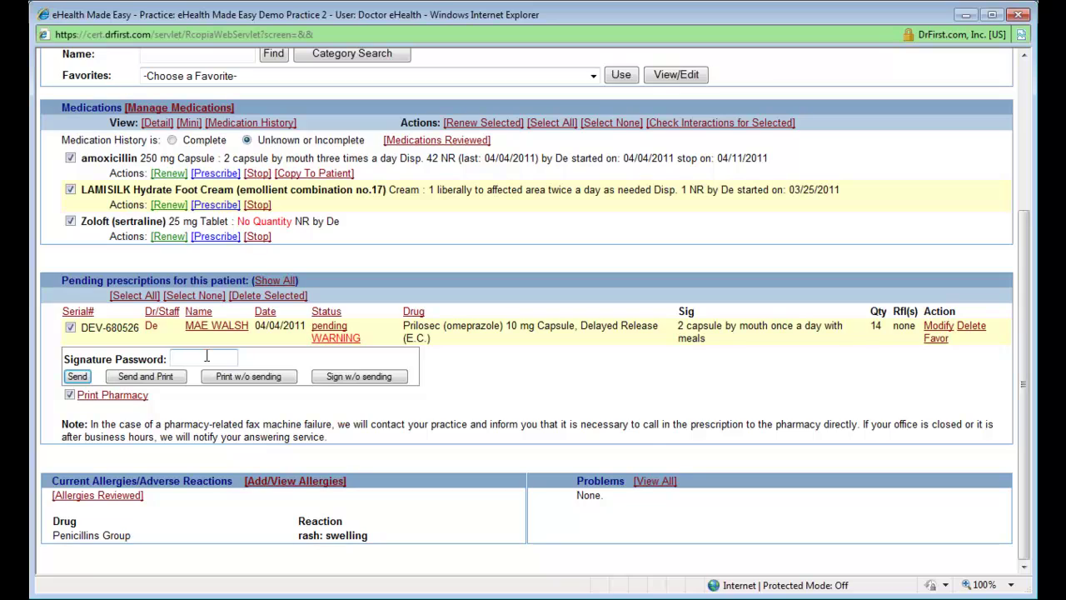
pyautogui.write('•••••••••')
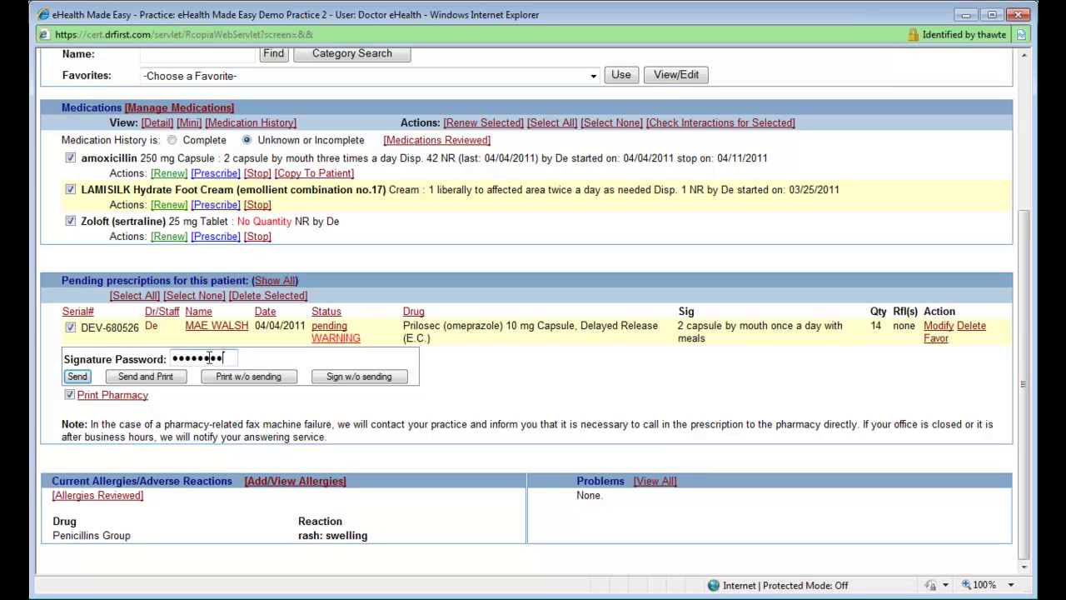
pyautogui.click(77, 376)
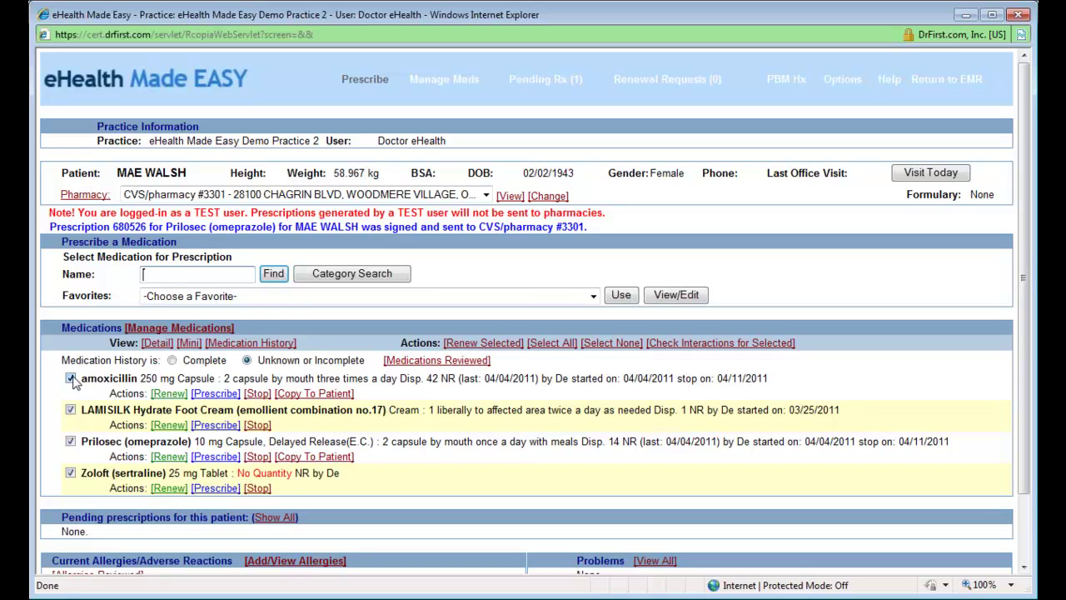
pyautogui.click(955, 83)
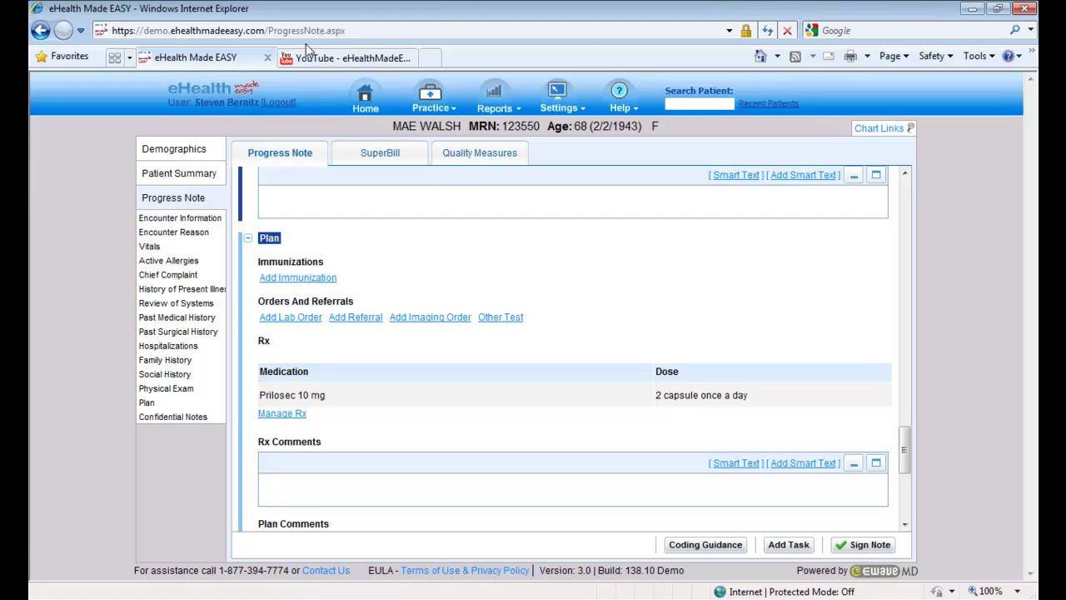
# - Switch to the open YouTube channel page and enter "ehealthmadeeasy" as the video search text
pyautogui.click(337, 58)
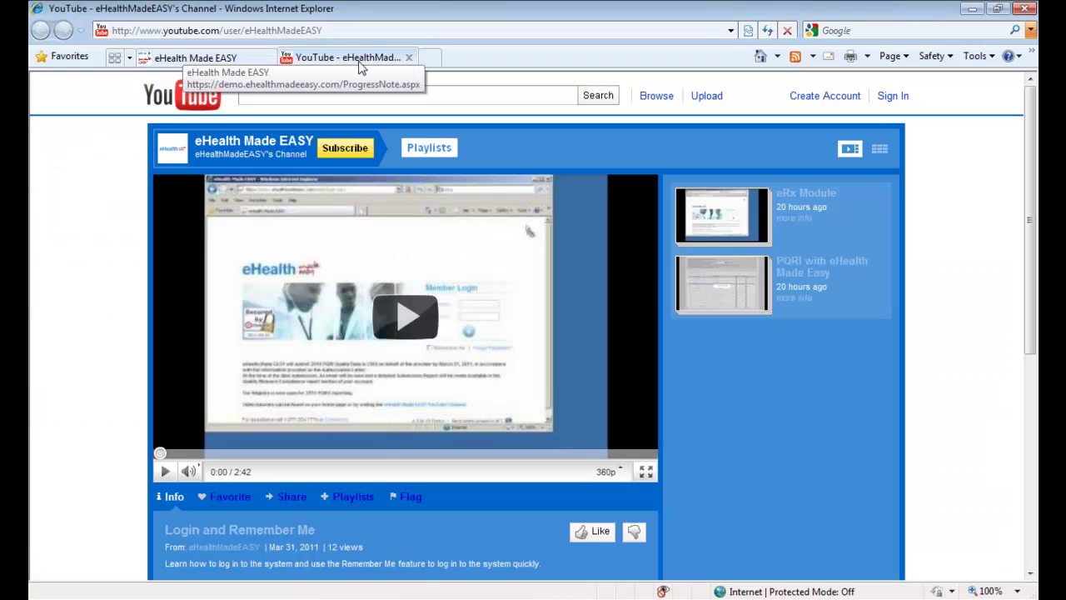
pyautogui.click(280, 93)
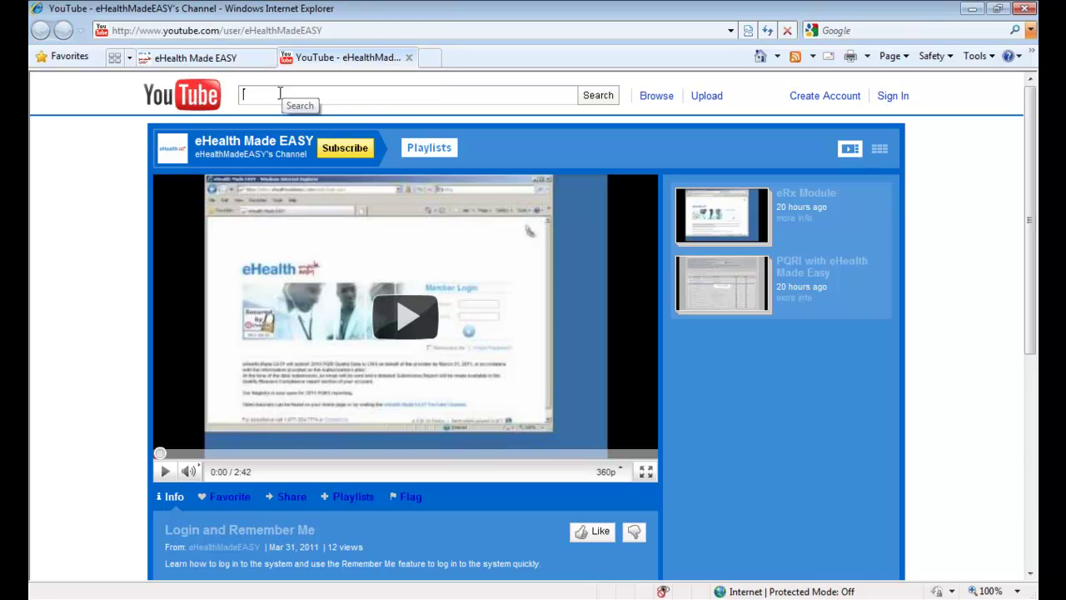
pyautogui.write('ehealthmadeasy')
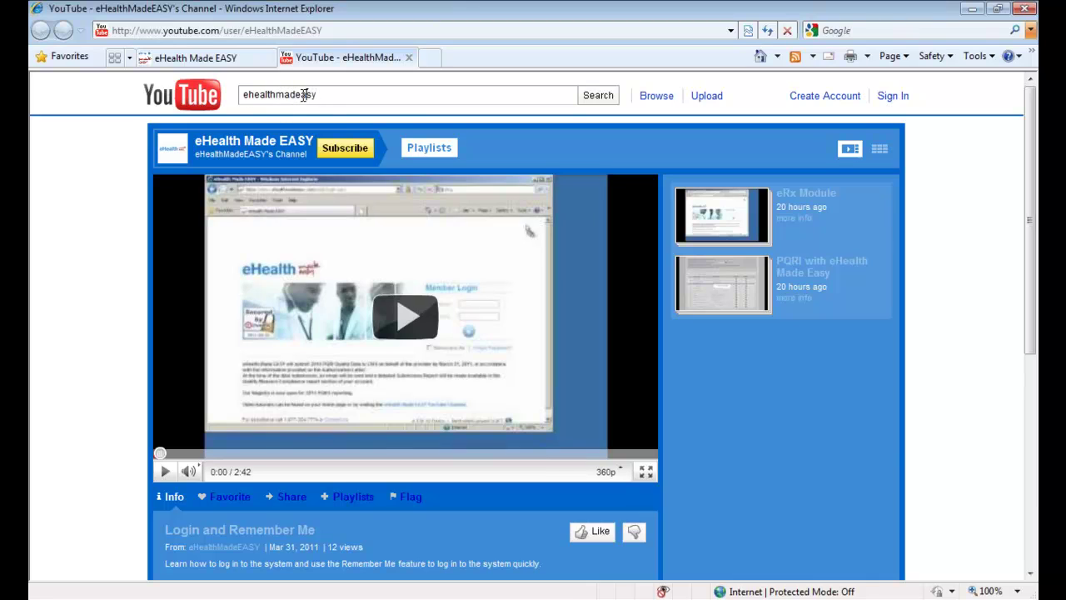
pyautogui.click(302, 94)
pyautogui.write('e')
# - Switch back to the eHealth Made EASY progress note and highlight the assistance phone number in the page footer
pyautogui.click(250, 60)
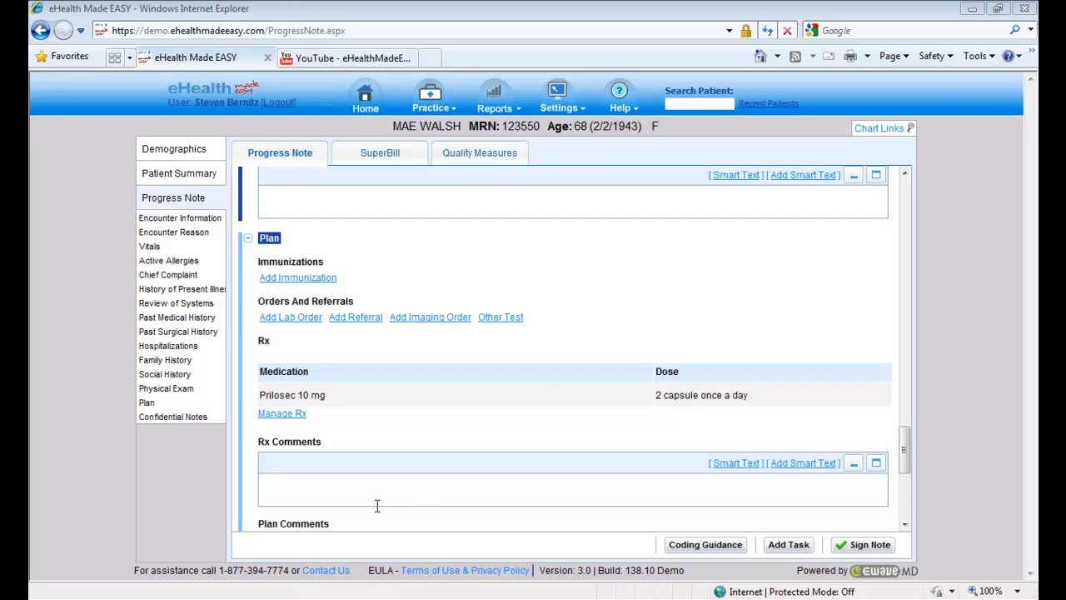
pyautogui.moveTo(221, 573); pyautogui.dragTo(293, 573)
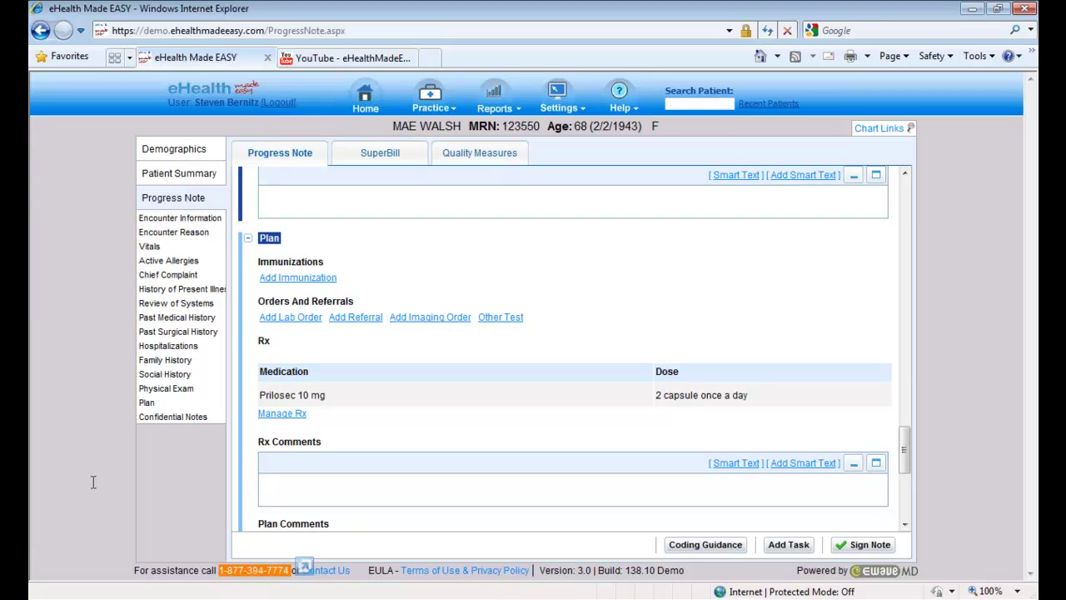
pyautogui.click(815, 77)
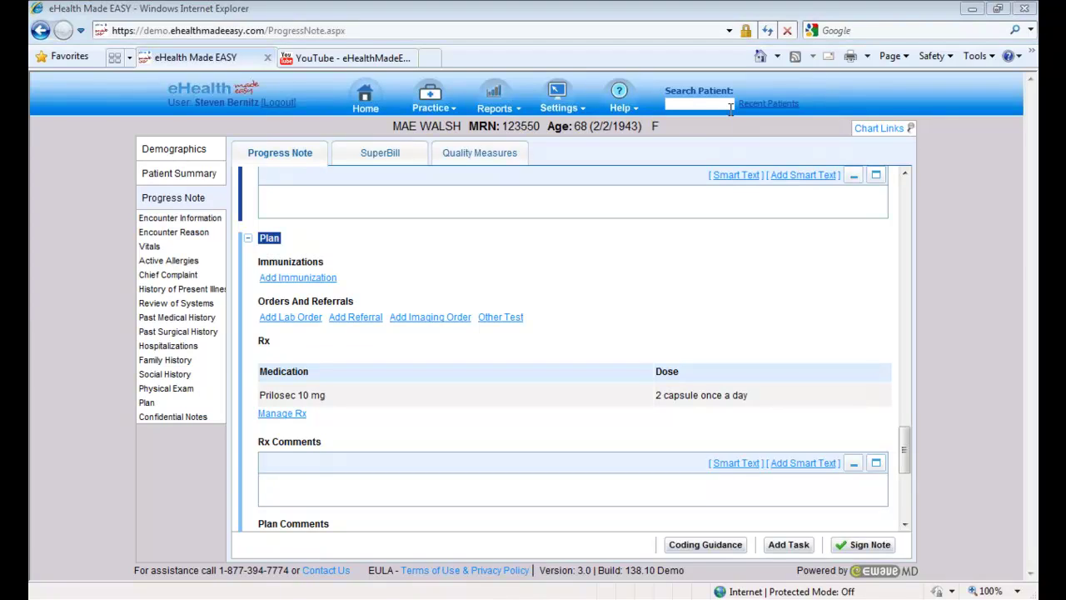